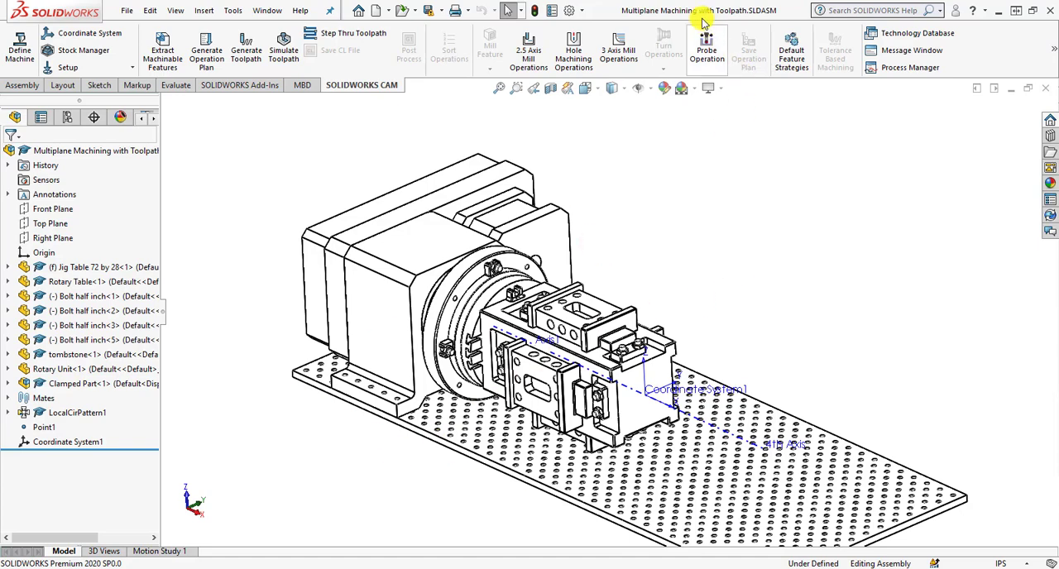
Select the Jig Table component and switch the assembly's display style to Shaded With Edges.
scroll(452, 440, "down", 2)
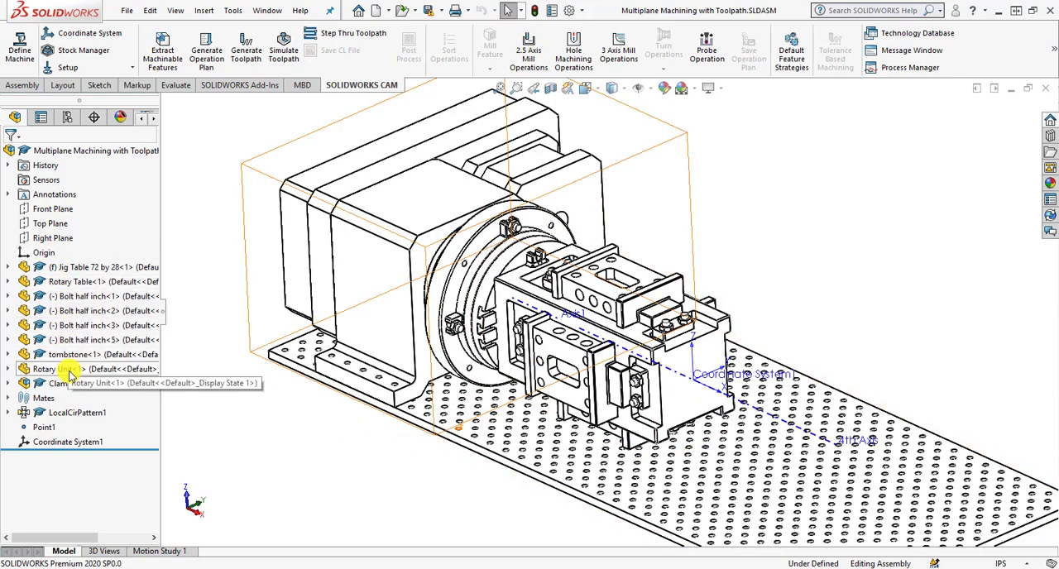
left_click(50, 267)
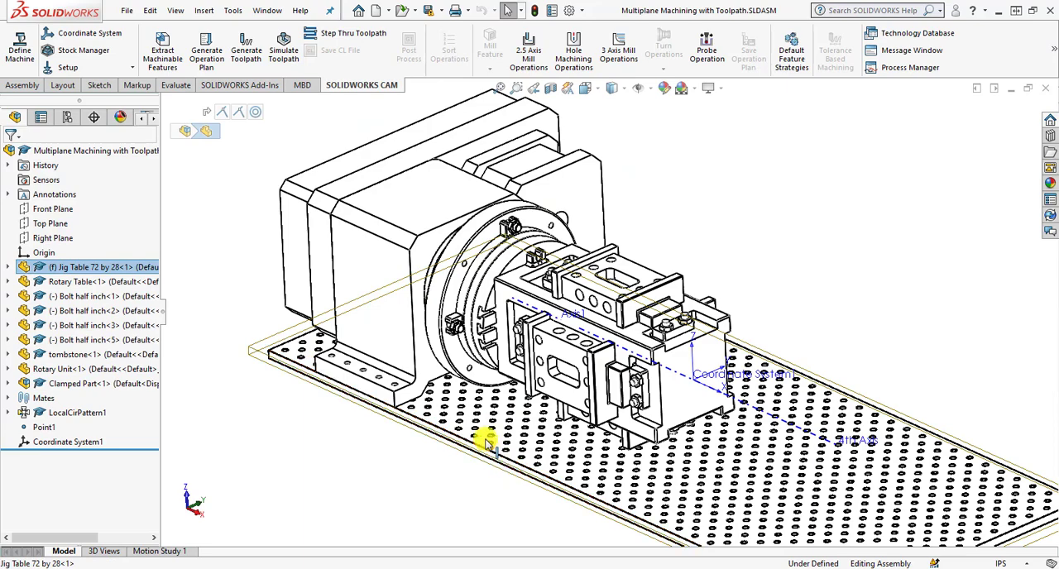
left_click(613, 88)
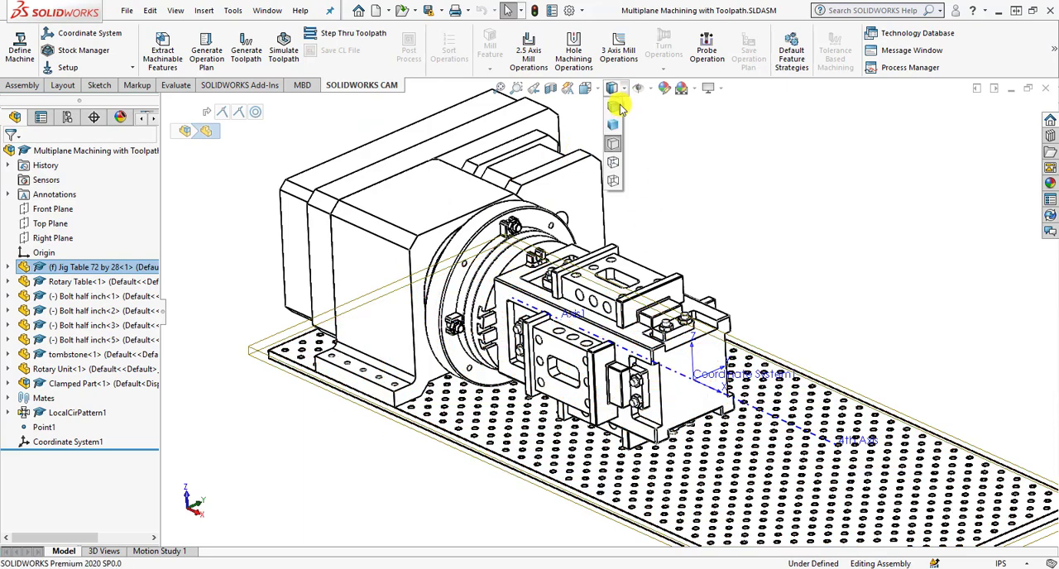
left_click(612, 164)
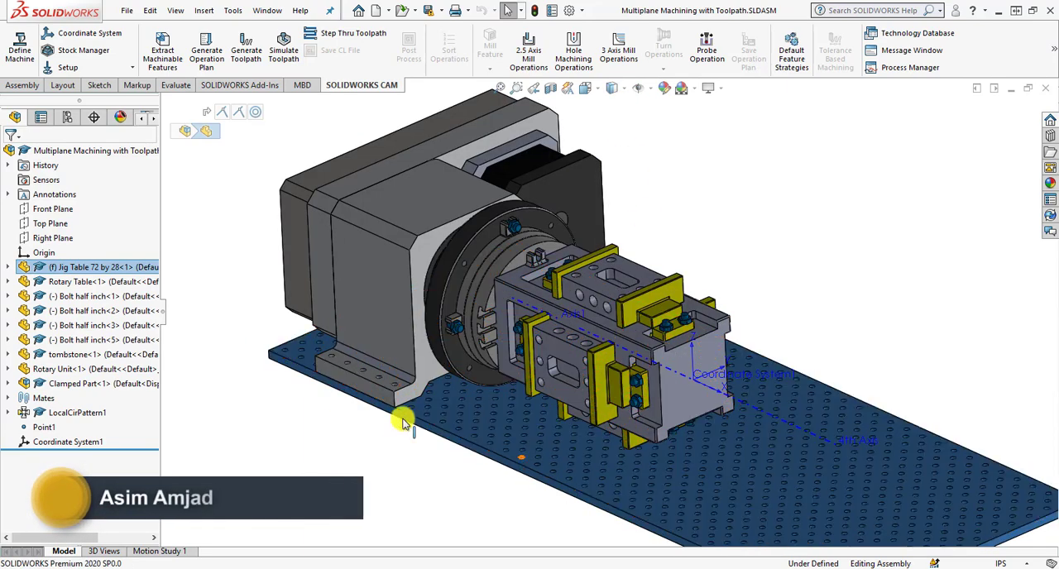
Identify the Rotary Table, tombstone, Clamped Part and LocalCirPattern1 in the assembly by highlighting each one, finishing with nothing selected.
left_click(126, 283)
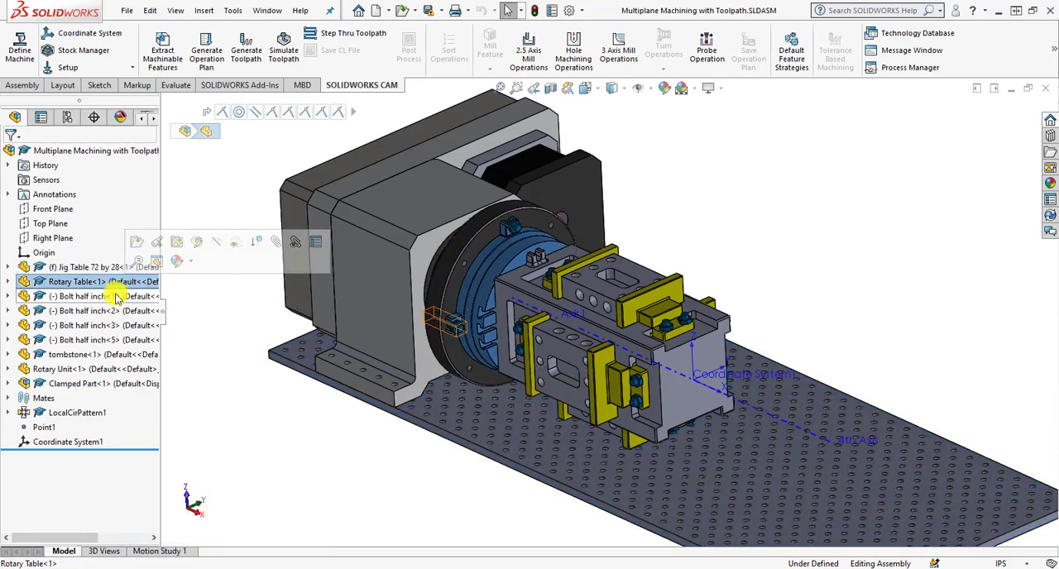
left_click(116, 354)
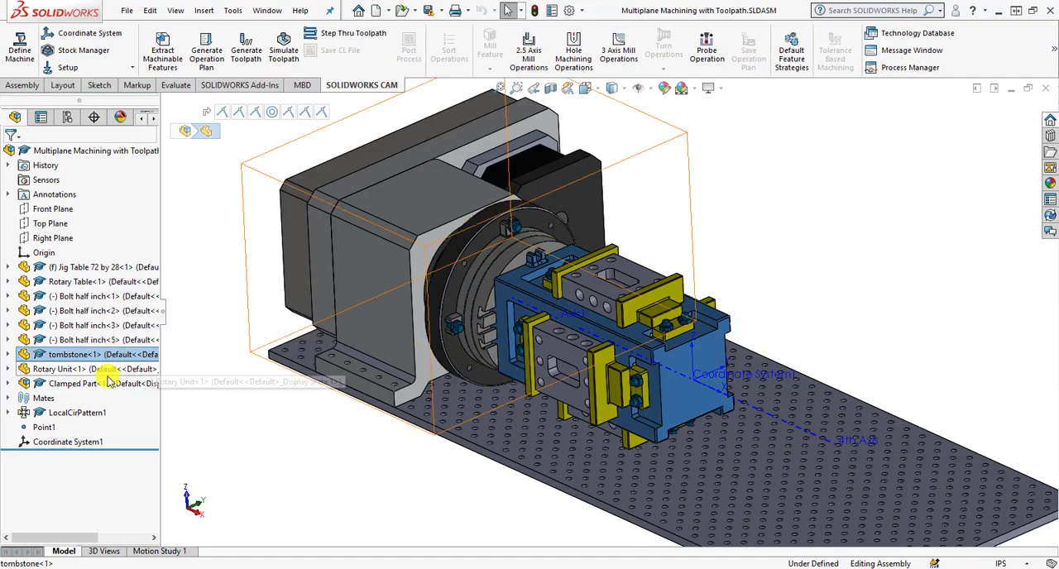
left_click(151, 384)
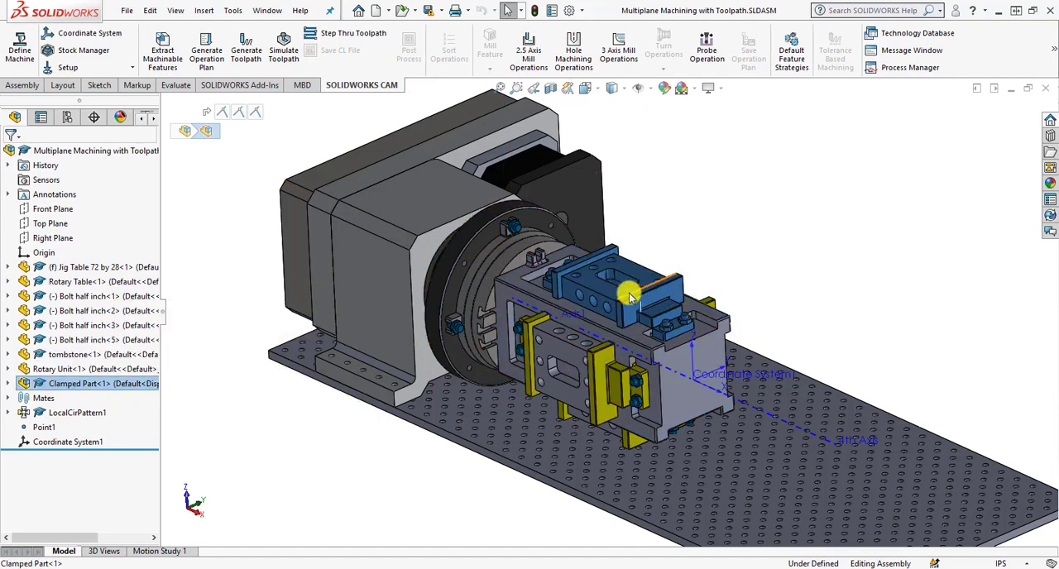
left_click(86, 412)
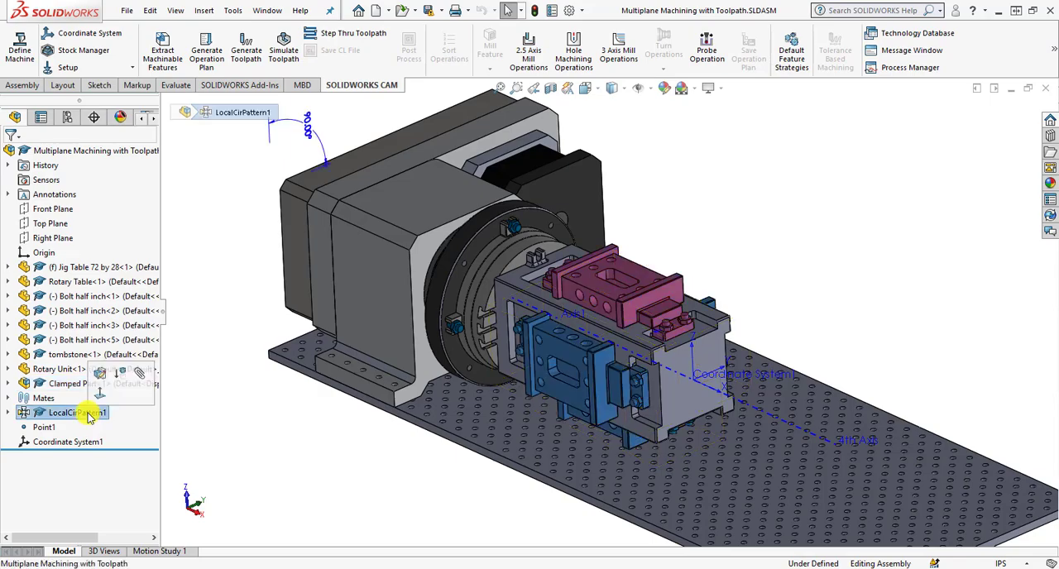
middle_click_drag(717, 339, 743, 303)
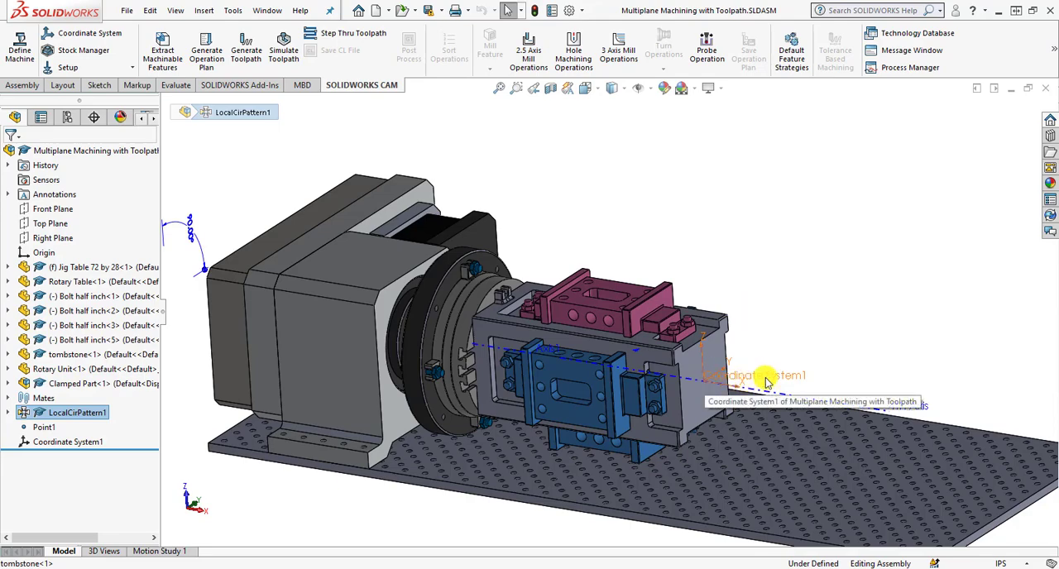
left_click(861, 330)
middle_click_drag(858, 317, 842, 333)
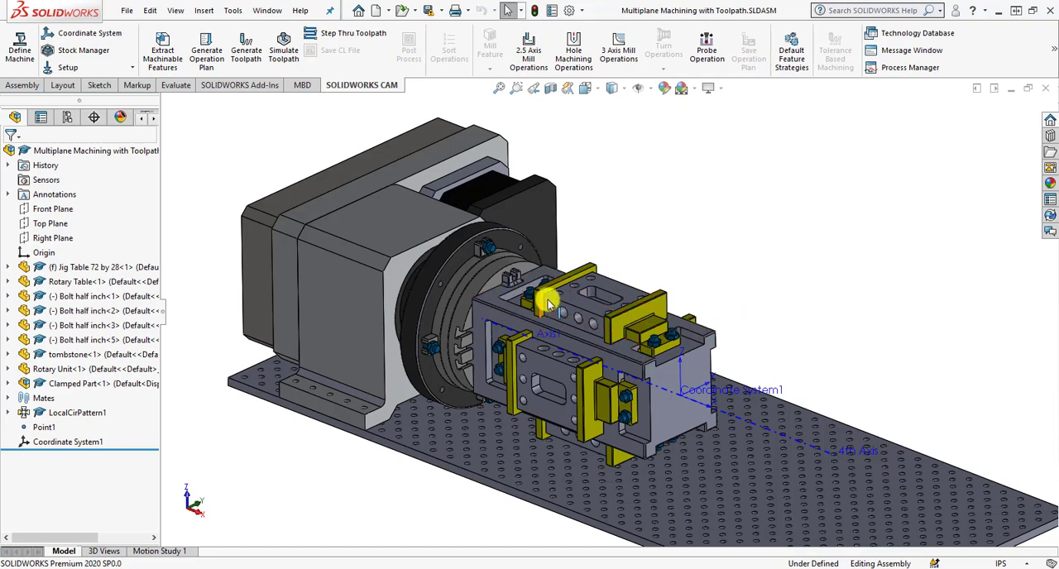
Examine the rectangular pocket, top holes and side holes of the clamped part on top of the tombstone.
scroll(495, 289, "down", 3)
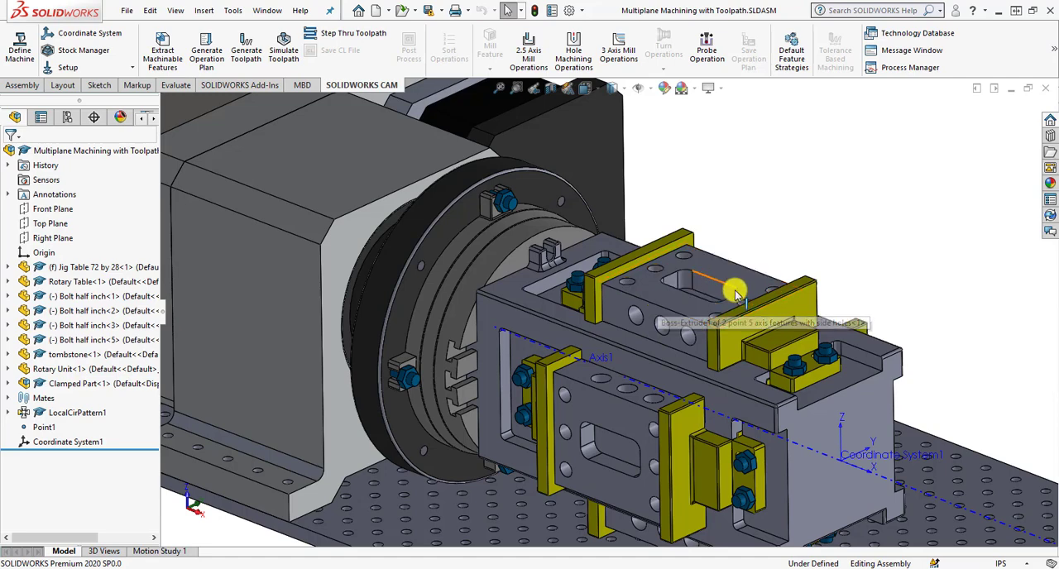
scroll(675, 282, "down", 3)
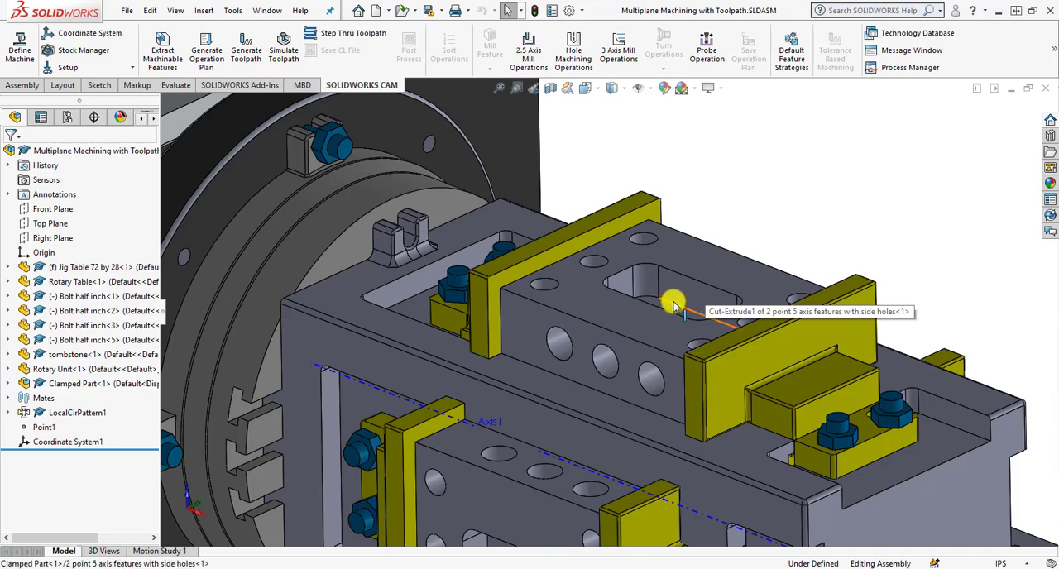
middle_click_drag(669, 301, 670, 328)
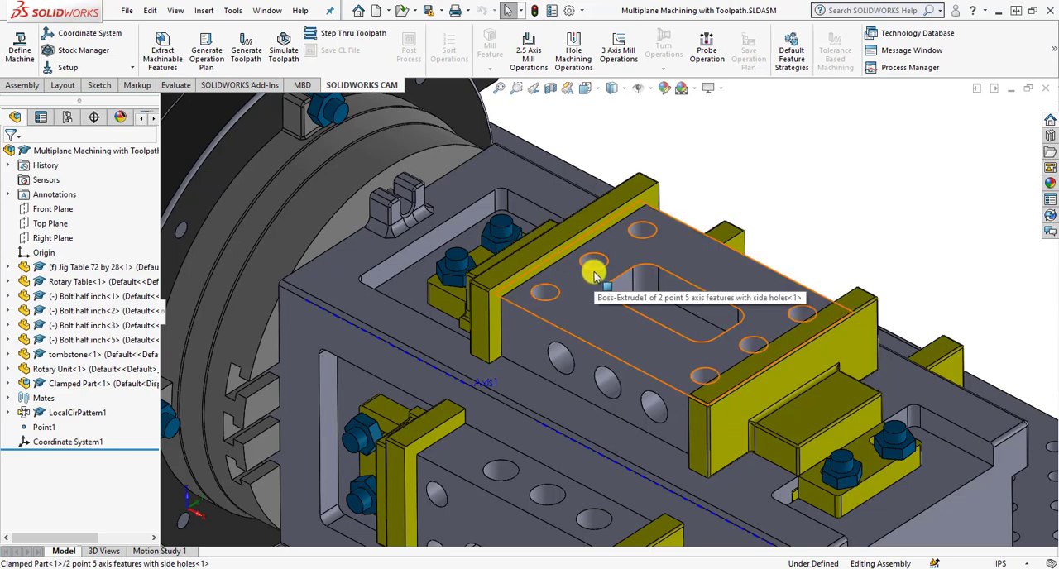
middle_click_drag(654, 345, 622, 362)
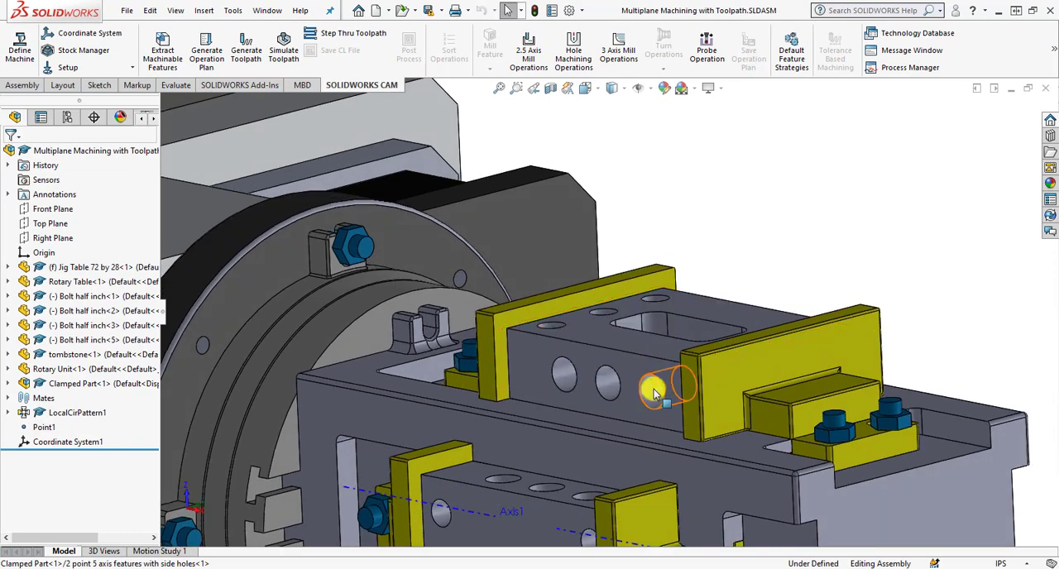
middle_click_drag(689, 365, 601, 388)
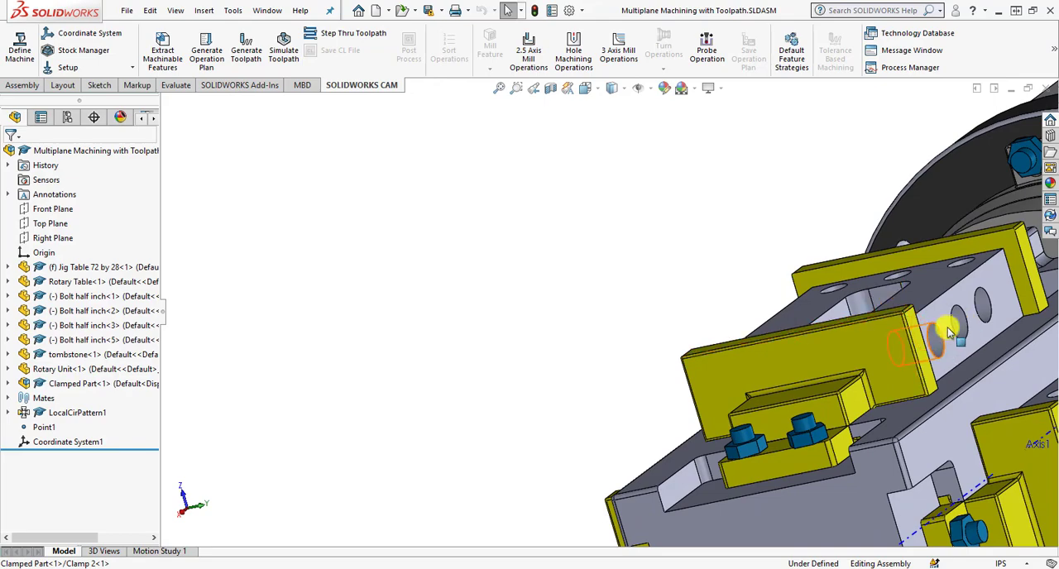
middle_click_drag(768, 381, 841, 353)
scroll(675, 360, "up", 4)
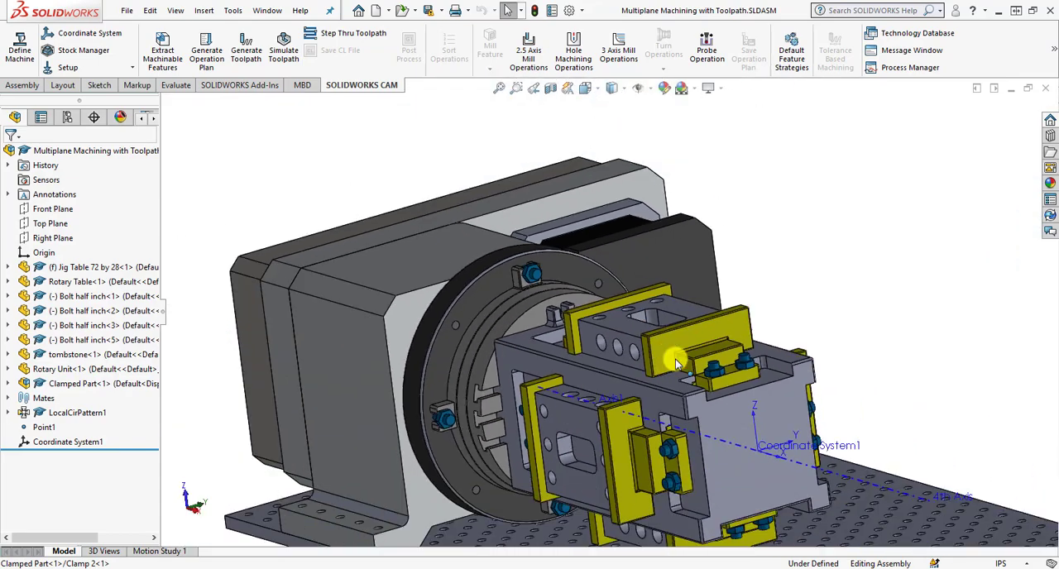
scroll(676, 359, "up", 4)
scroll(750, 361, "down", 3)
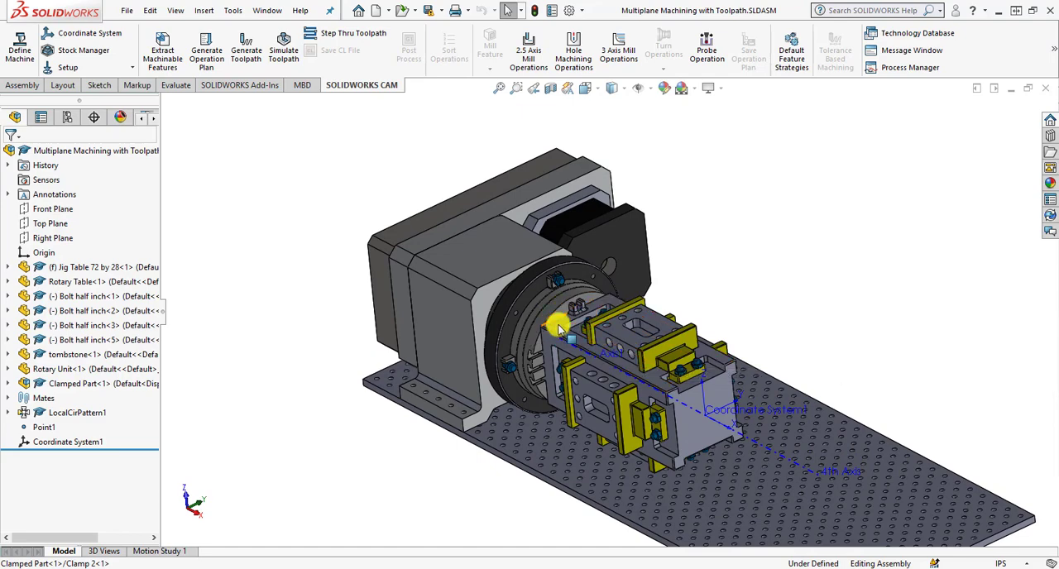
middle_click_drag(772, 298, 775, 299)
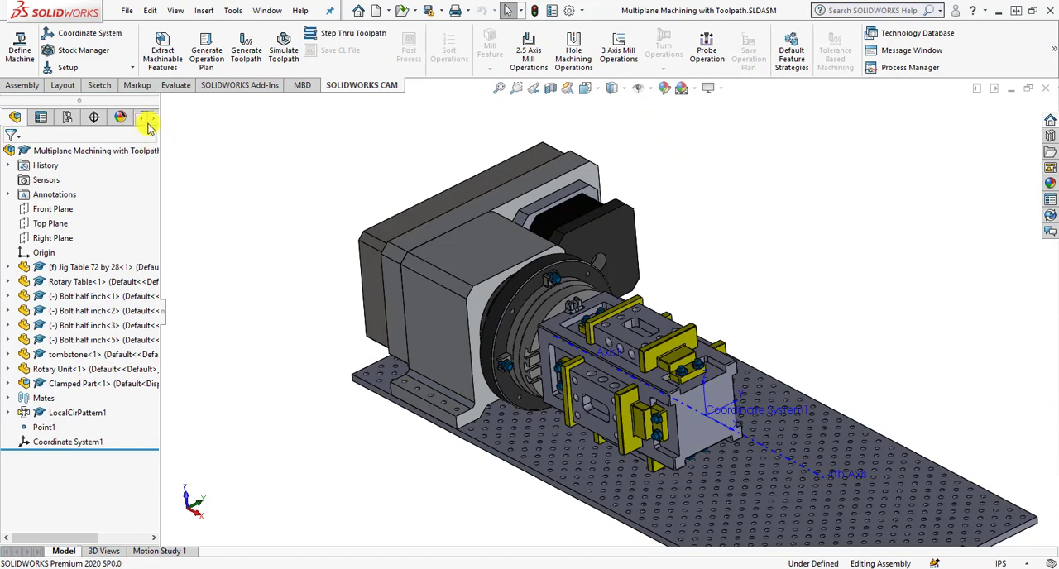
Show the CAM operation tree and collapse Setup1 to Setup4 so that only the setup names are listed.
left_click(121, 118)
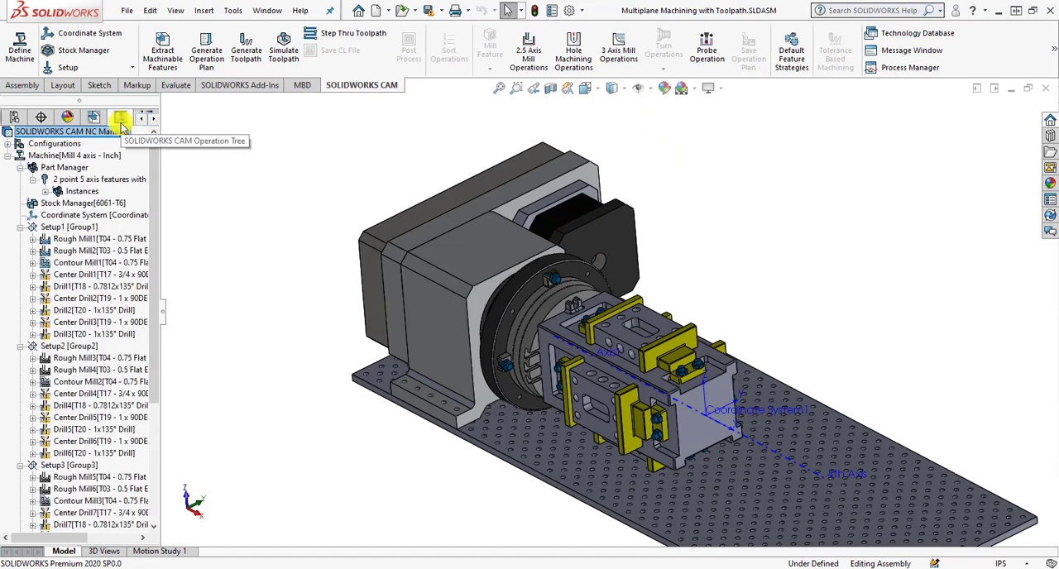
left_click(85, 229)
left_click(20, 227)
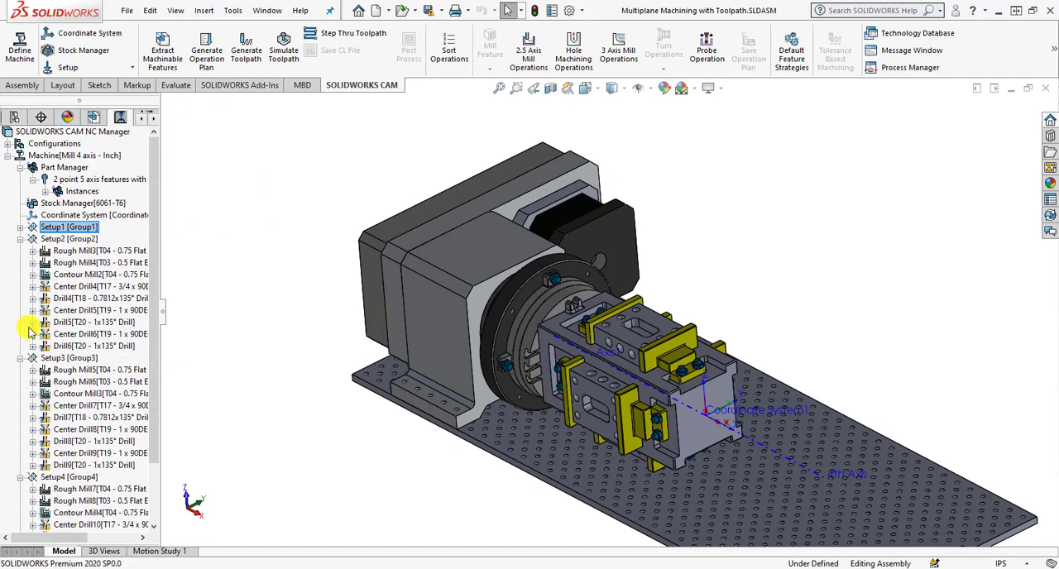
left_click(22, 358)
left_click(20, 239)
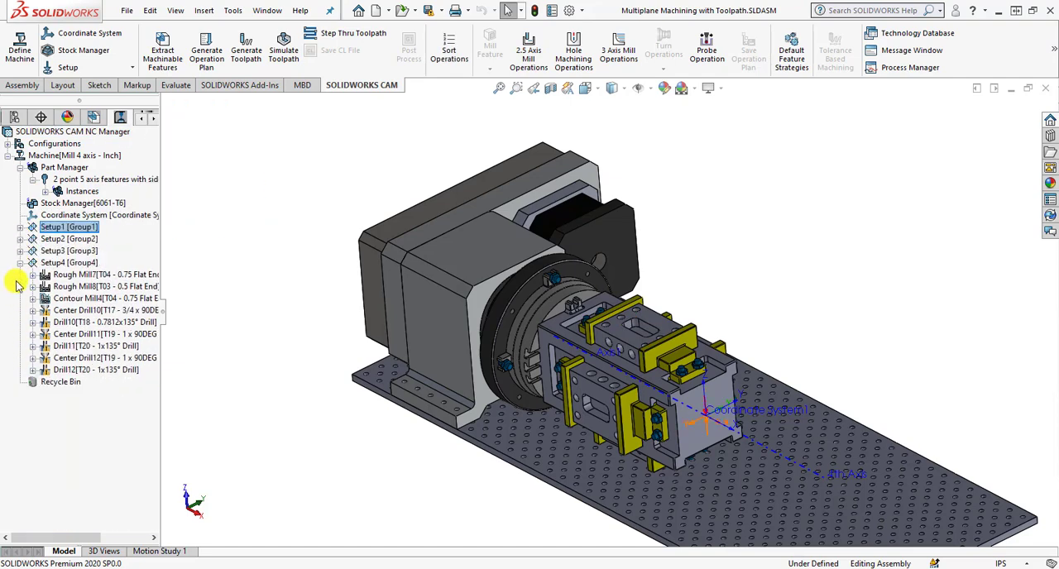
left_click(20, 262)
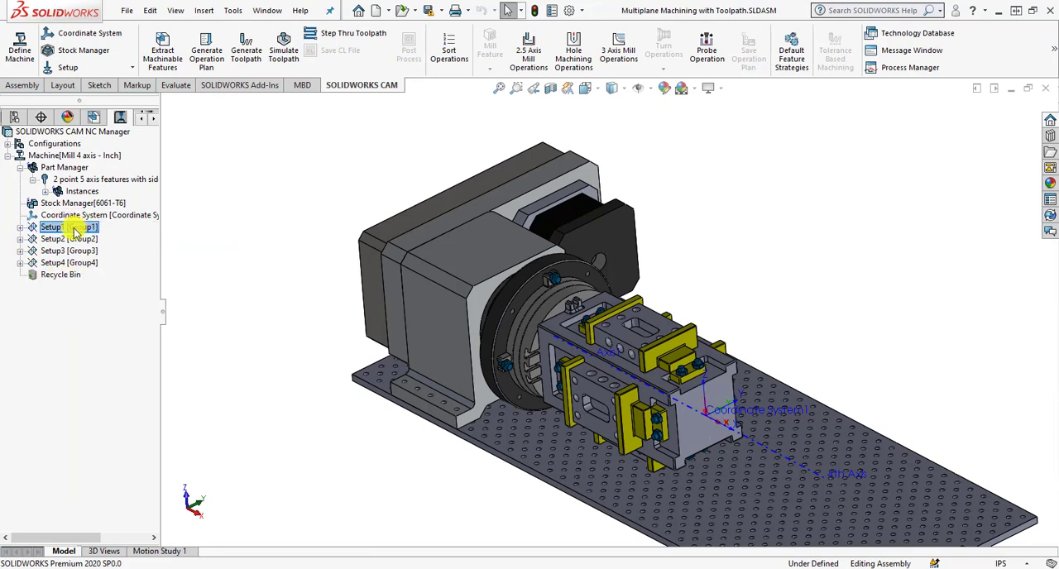
left_click(74, 252)
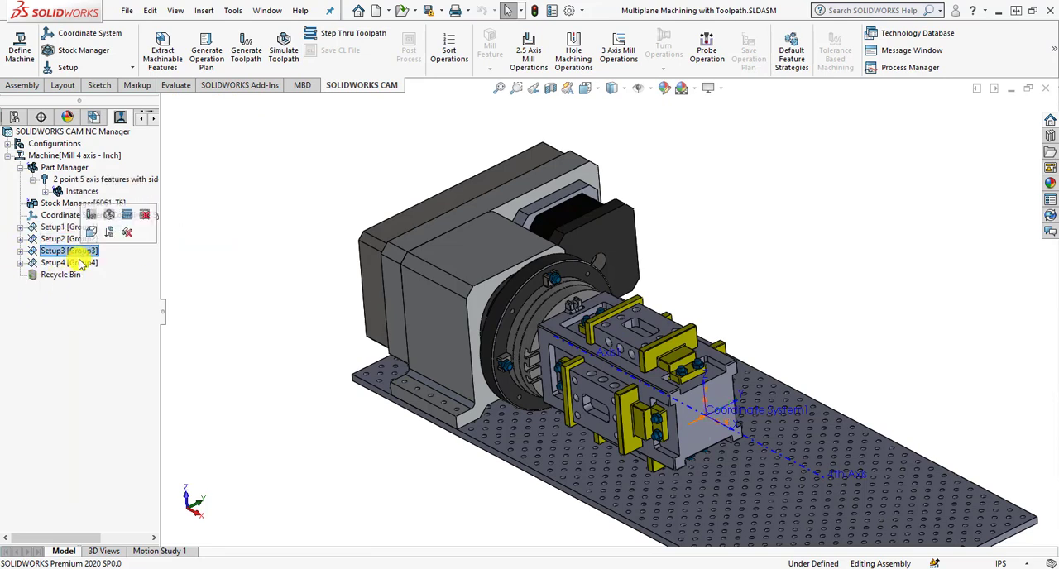
Expand Setup1 and examine the Rough Mill2 and Contour Mill1 toolpaths in the clamped part's pocket.
left_click(20, 227)
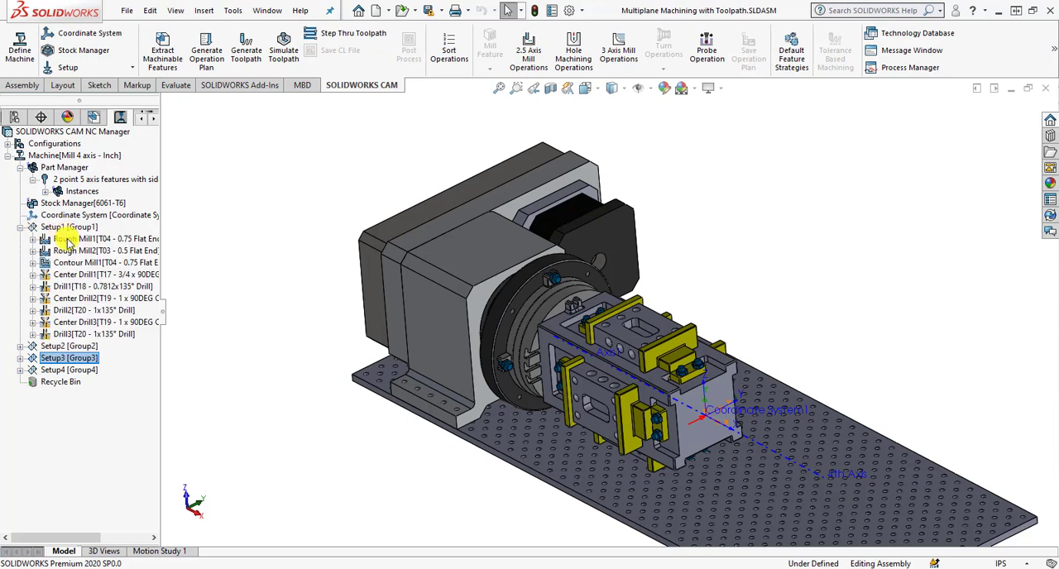
left_click(82, 251)
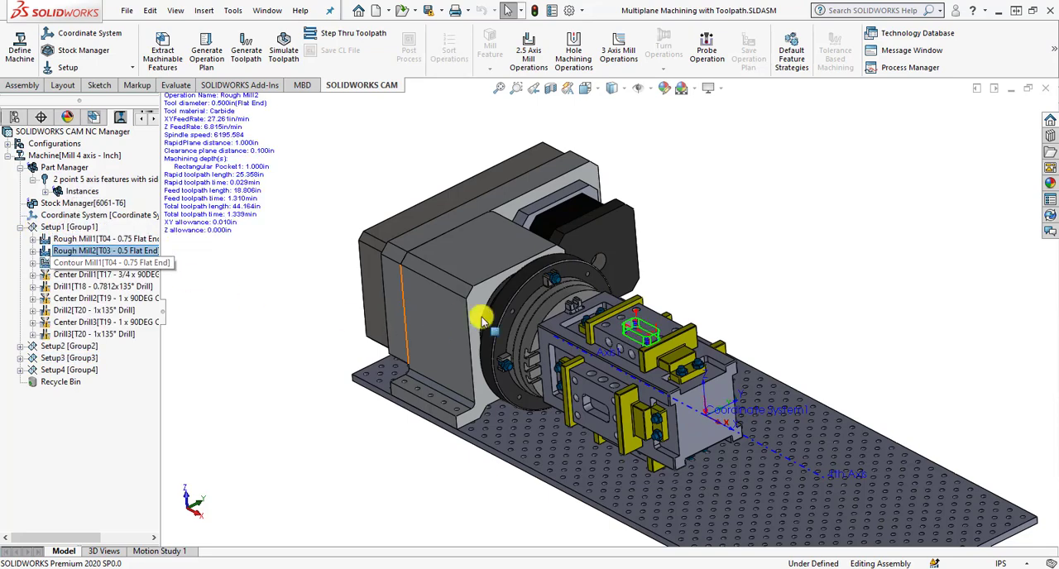
scroll(669, 374, "down", 3)
scroll(669, 374, "down", 2)
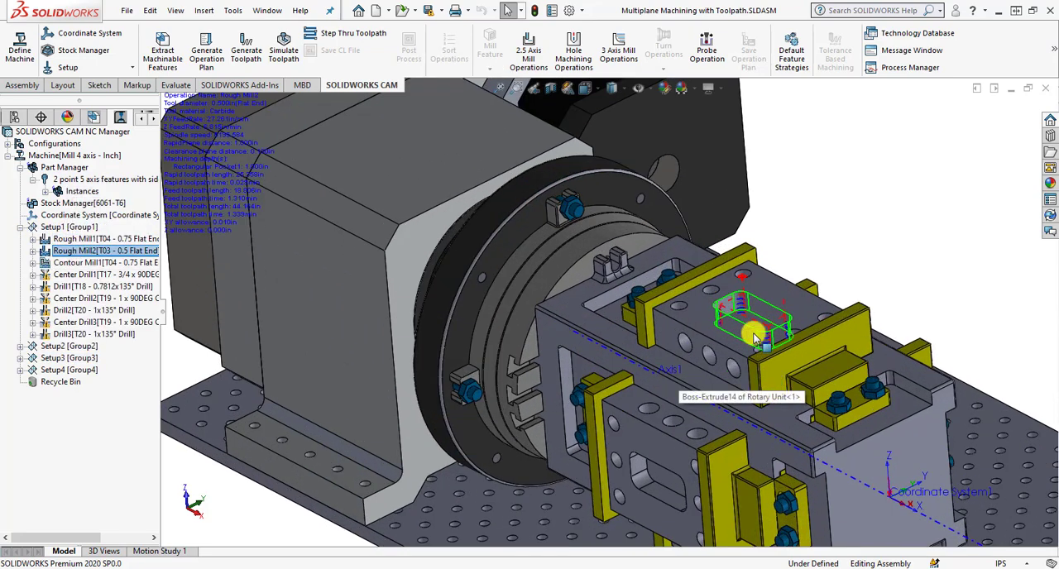
left_click(128, 263)
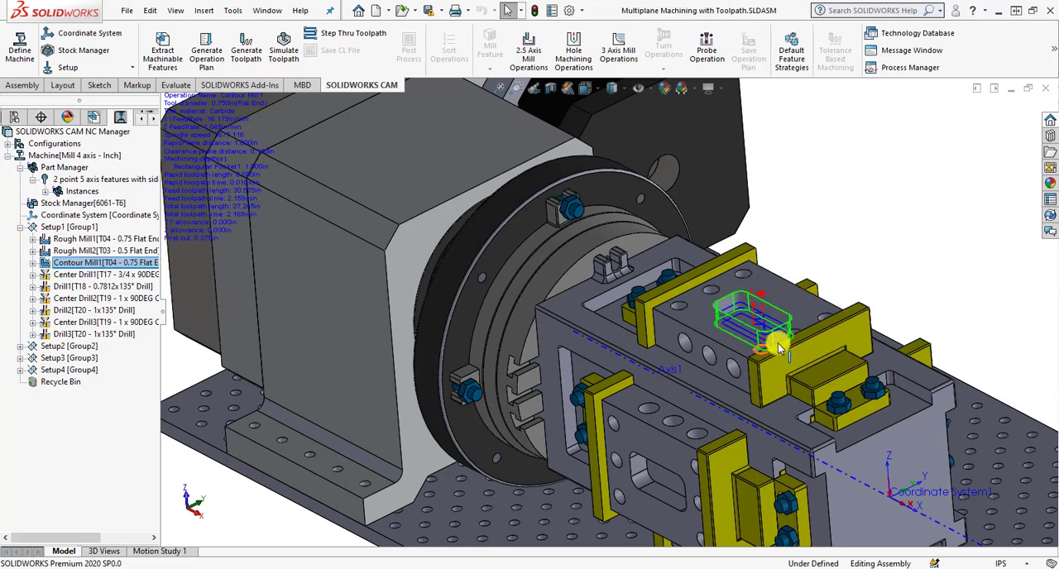
scroll(783, 355, "down", 3)
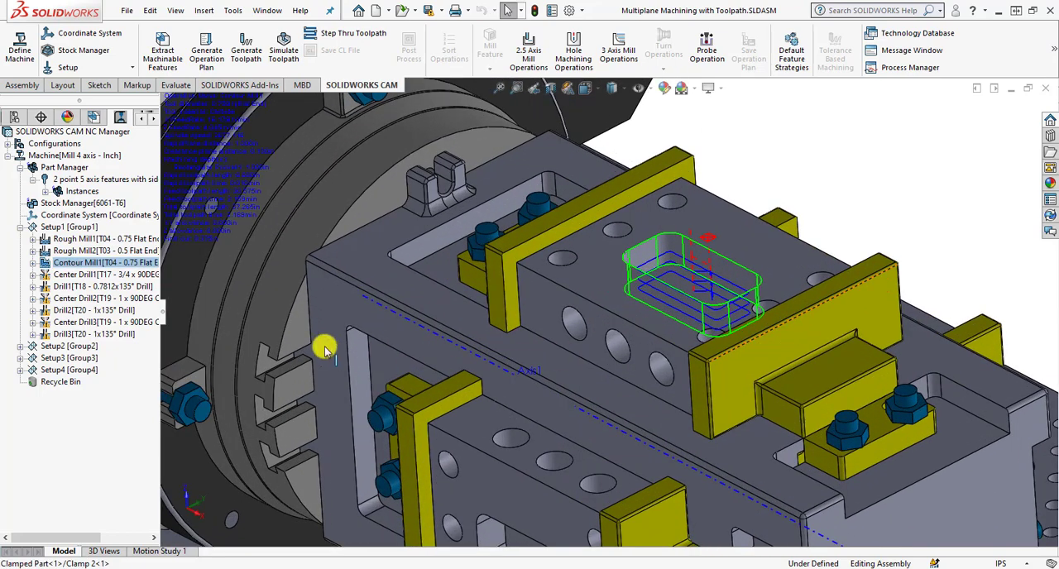
Examine the Center Drill1, Drill1, Center Drill2 and Drill2 toolpaths of Setup1 on the clamped parts.
left_click(110, 277)
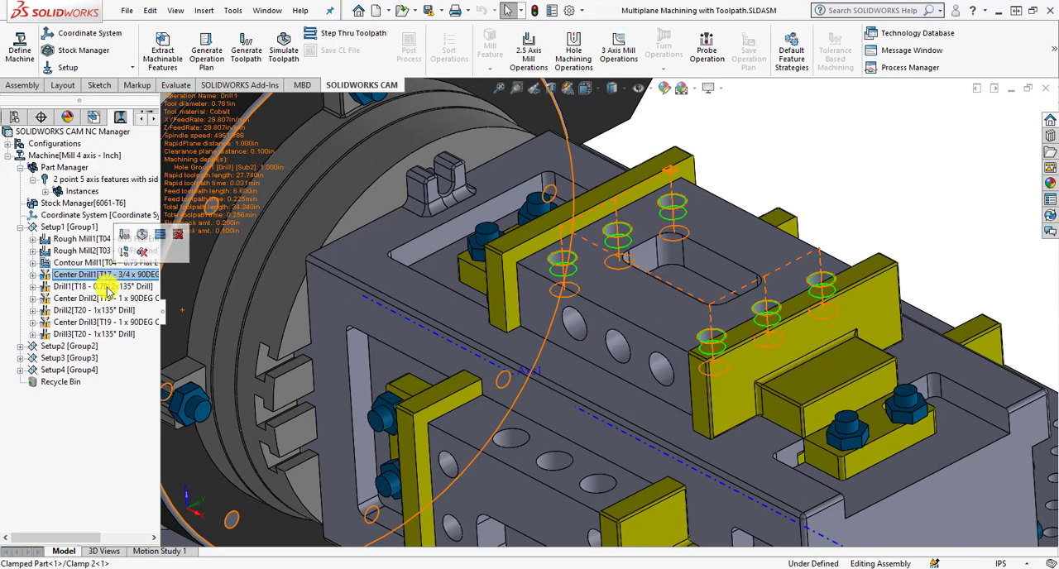
left_click(108, 287)
left_click(106, 300)
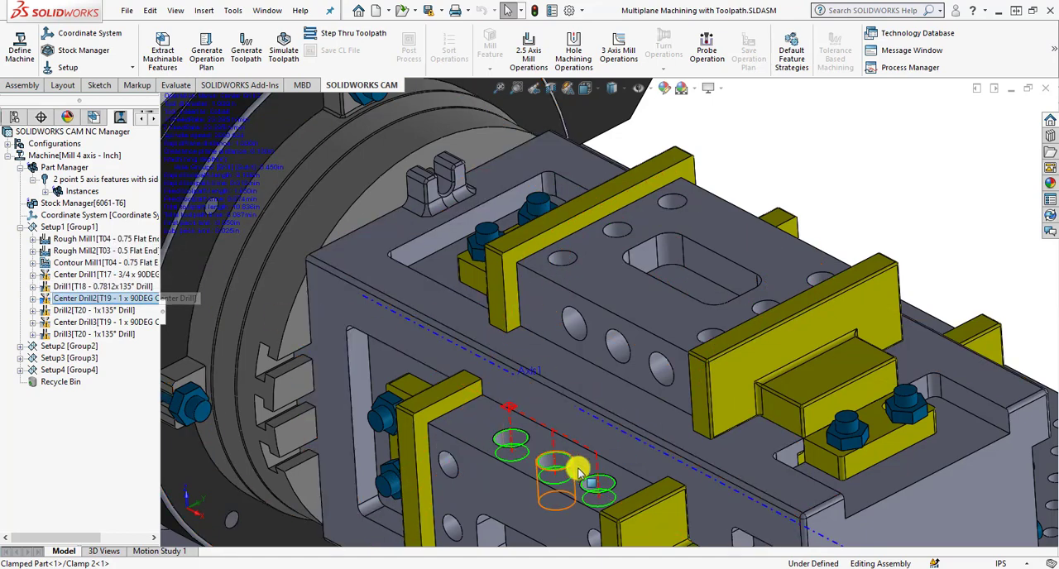
scroll(505, 464, "up", 3)
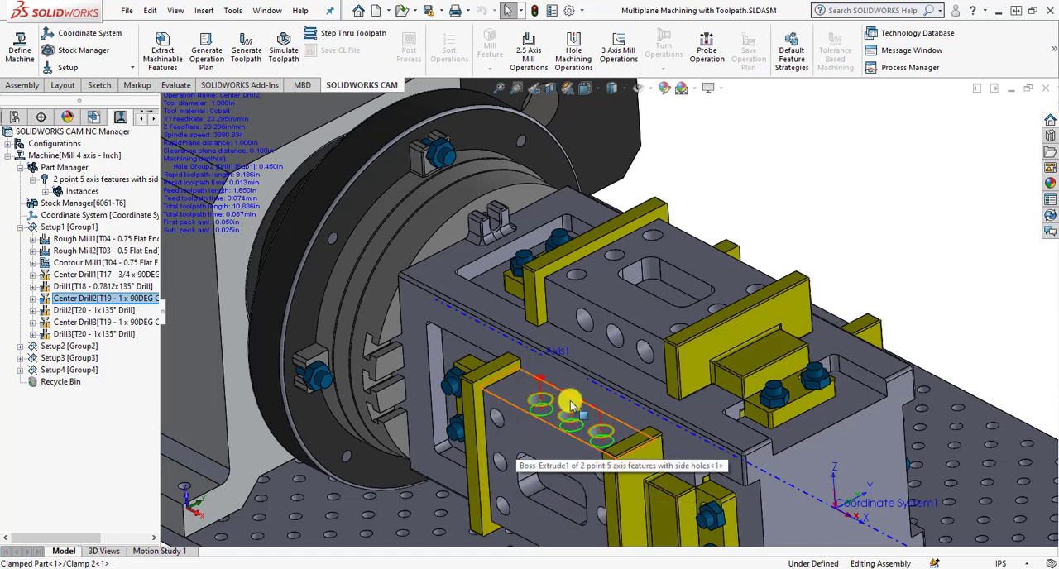
scroll(557, 413, "down", 2)
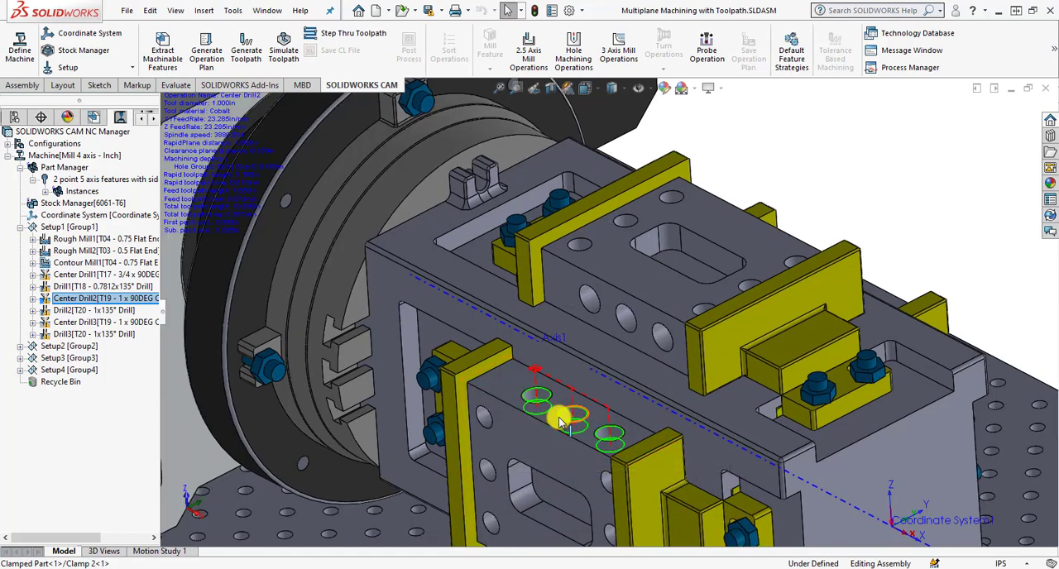
left_click(111, 308)
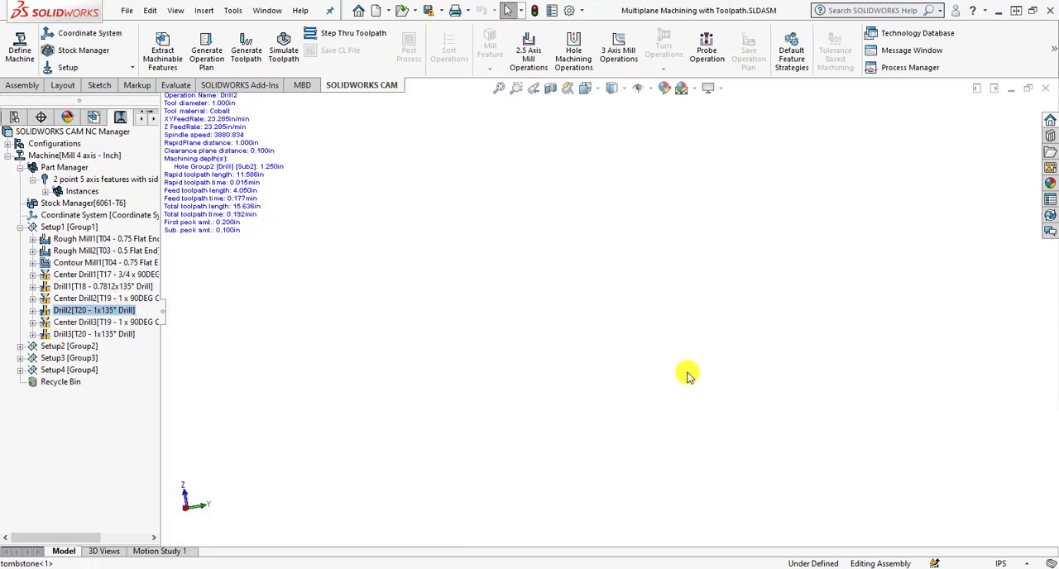
Examine the Center Drill3 and Drill3 toolpaths of Setup1 on the side holes of the clamped part.
left_click(598, 89)
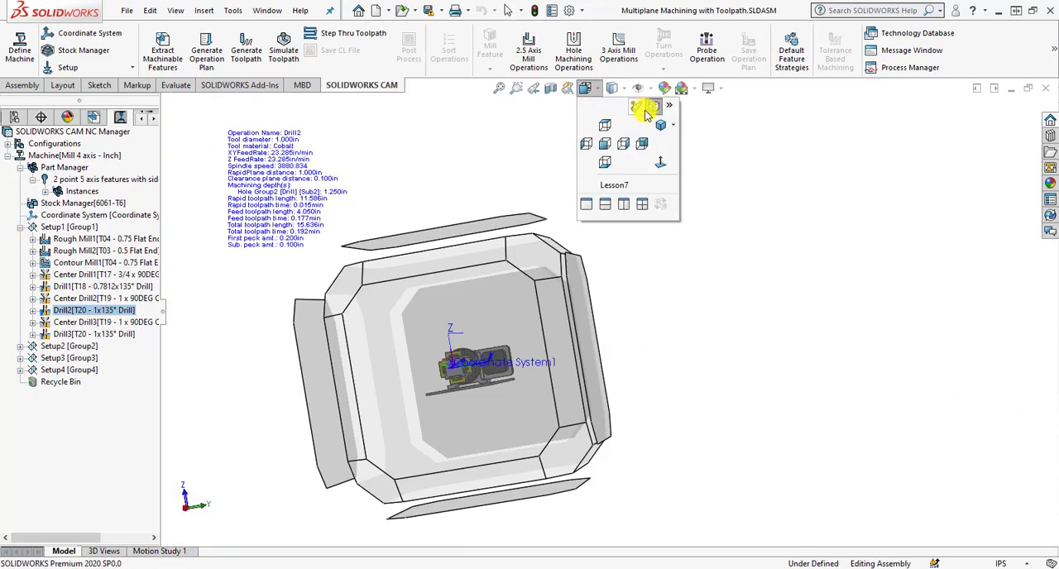
left_click(643, 107)
left_click(599, 90)
left_click(604, 113)
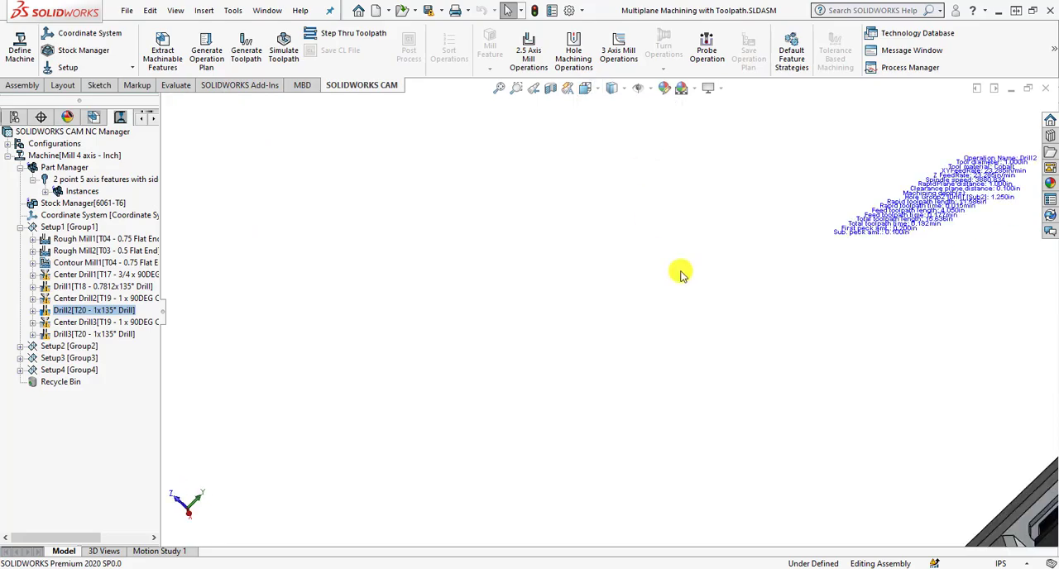
middle_click_drag(671, 211, 740, 172)
scroll(600, 338, "down", 5)
middle_click(643, 333)
left_click(132, 323)
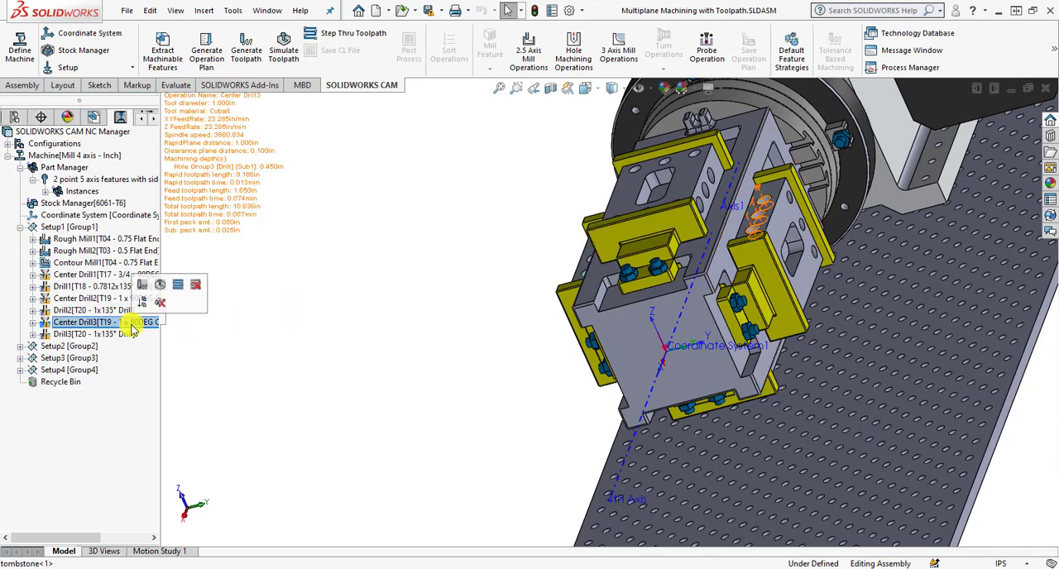
left_click(126, 336)
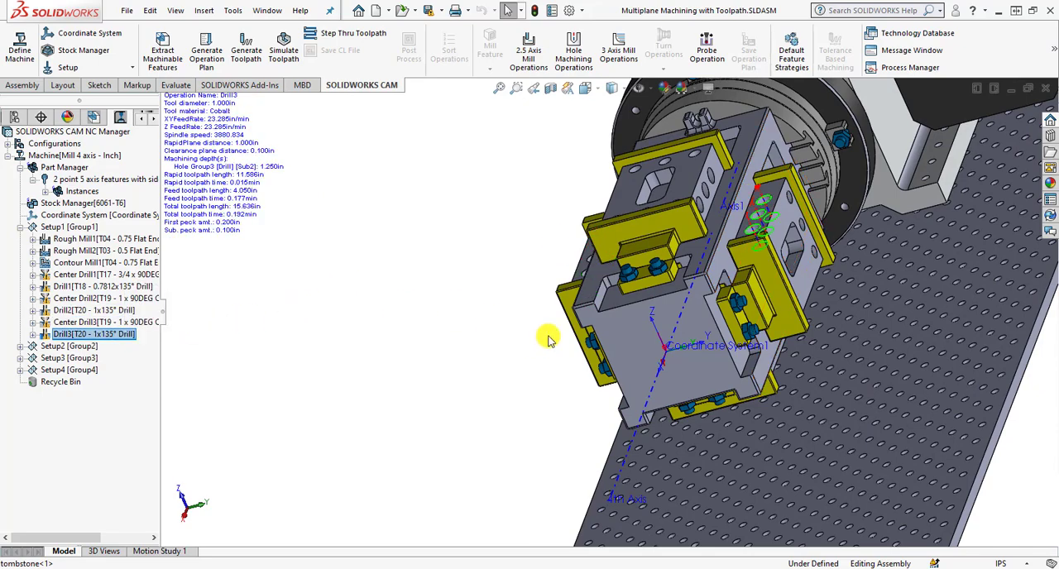
scroll(562, 352, "up", 5)
middle_click_drag(561, 350, 612, 282)
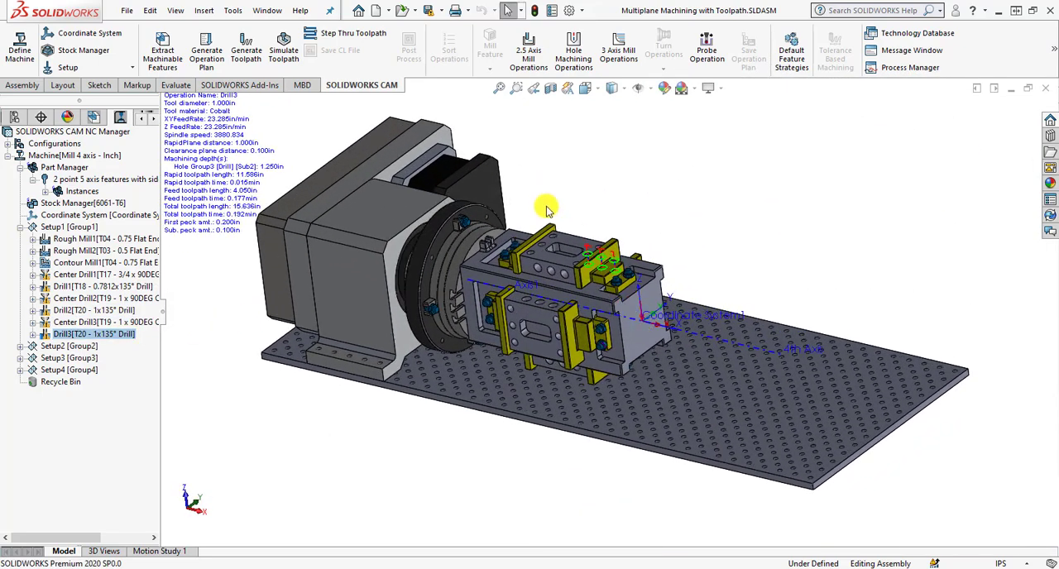
Expand Setup2 instead of Setup1 and examine its milling toolpaths and the drilling toolpaths from Center Drill4 to Center Drill5.
left_click(21, 227)
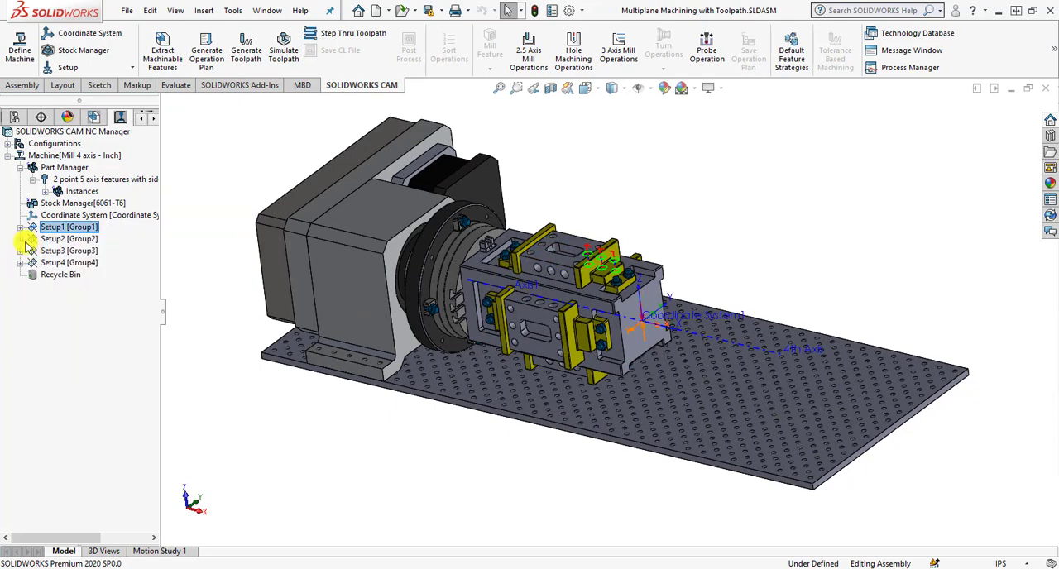
left_click(20, 239)
left_click(79, 250)
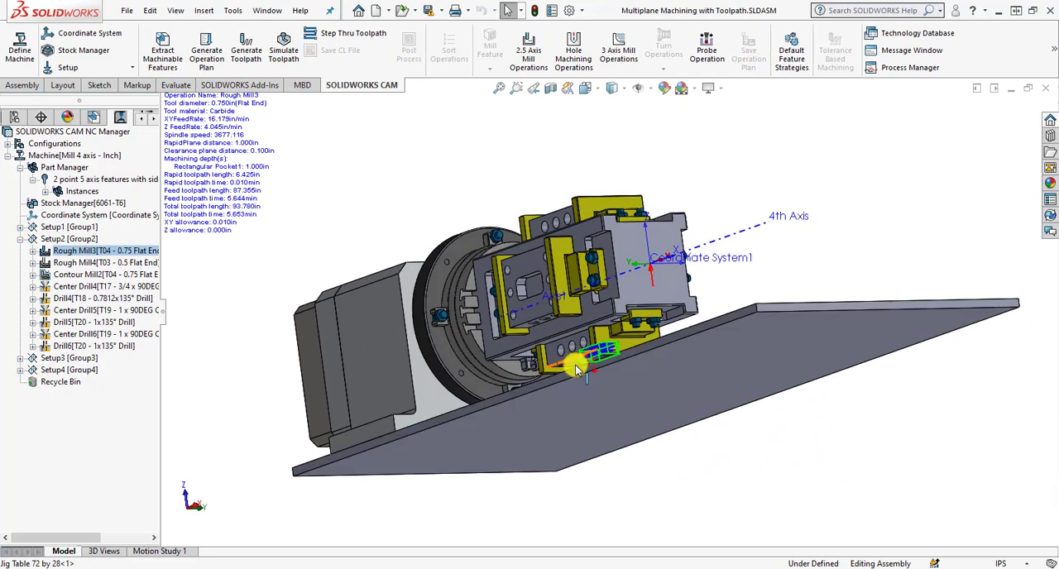
scroll(580, 365, "up", 6)
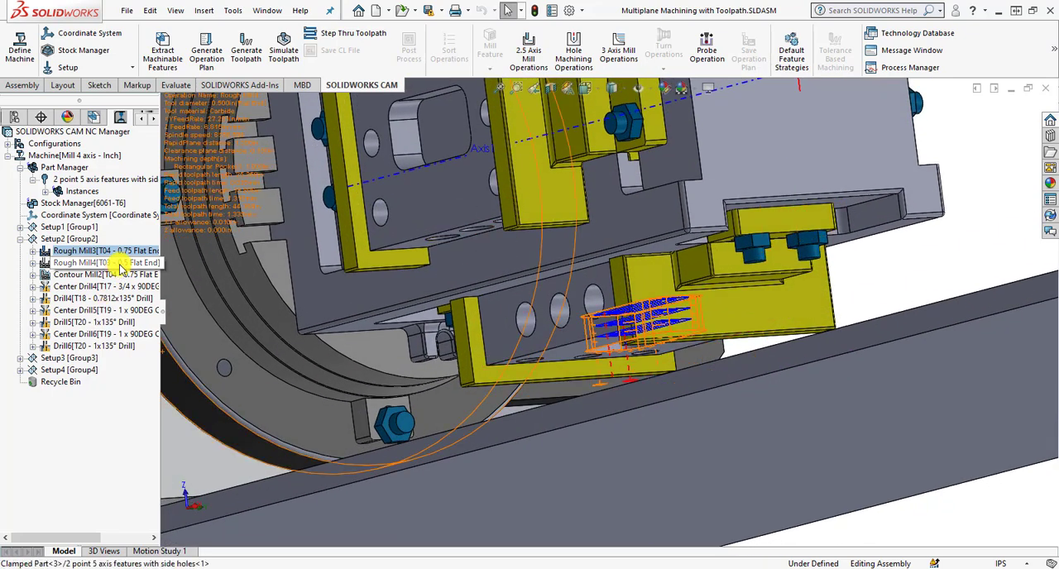
left_click(120, 264)
left_click(110, 275)
left_click(108, 287)
left_click(105, 299)
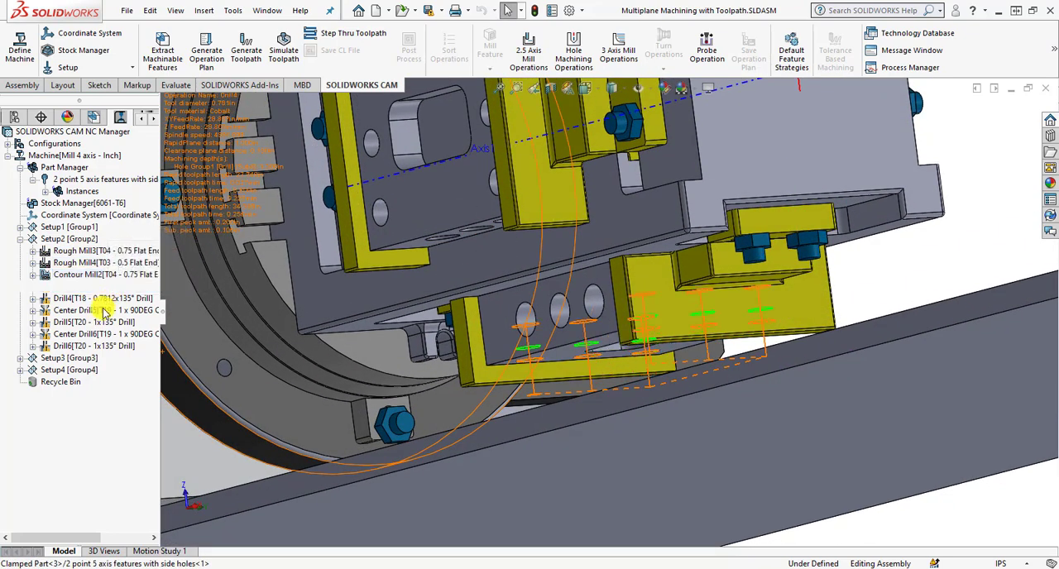
left_click(105, 310)
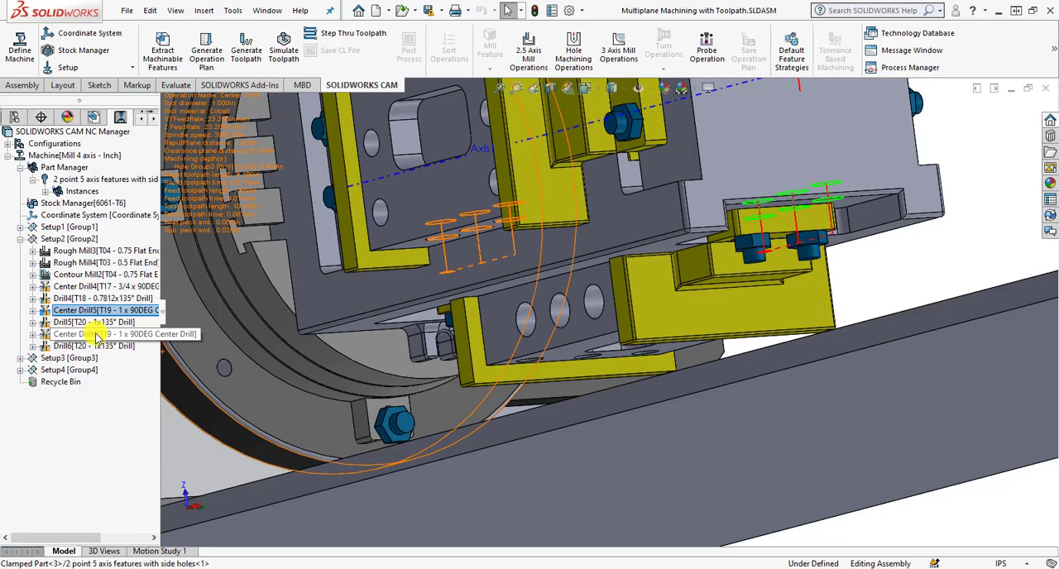
Simulate the toolpaths of all setups on the tombstone through to the last drilling operation and close the simulation.
left_click(91, 358)
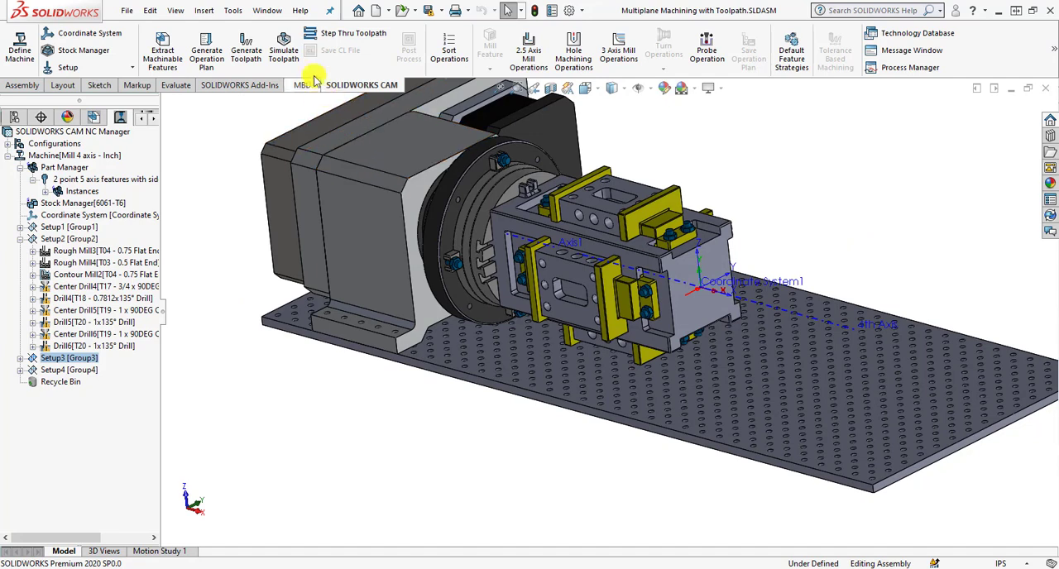
left_click(283, 43)
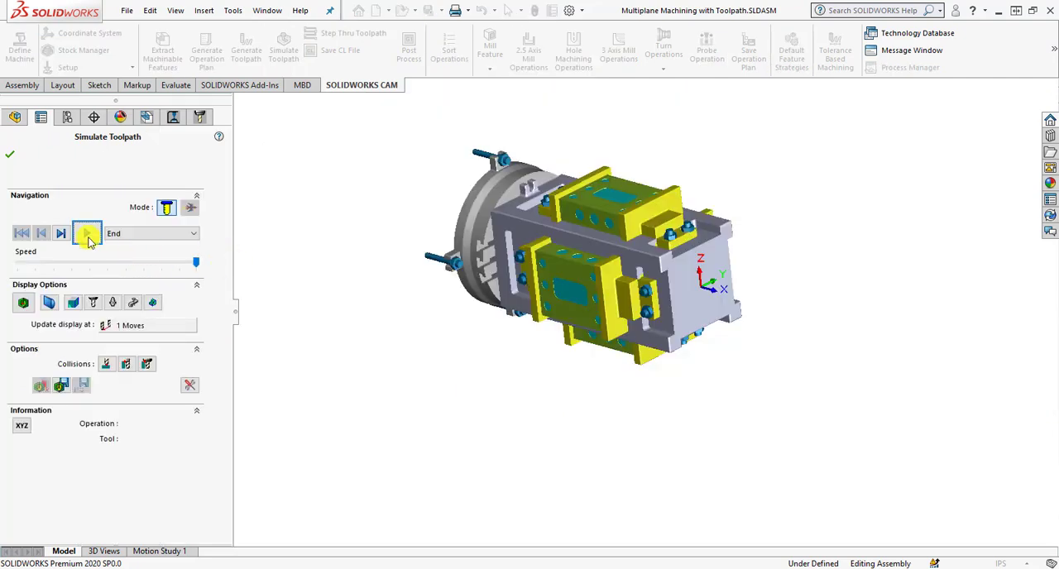
left_click(87, 234)
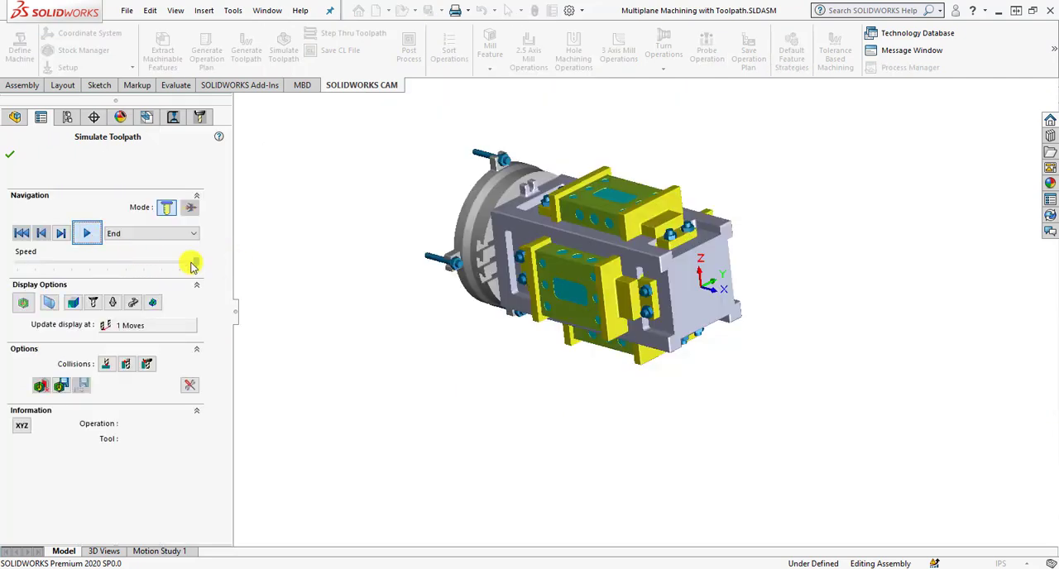
scroll(569, 159, "down", 3)
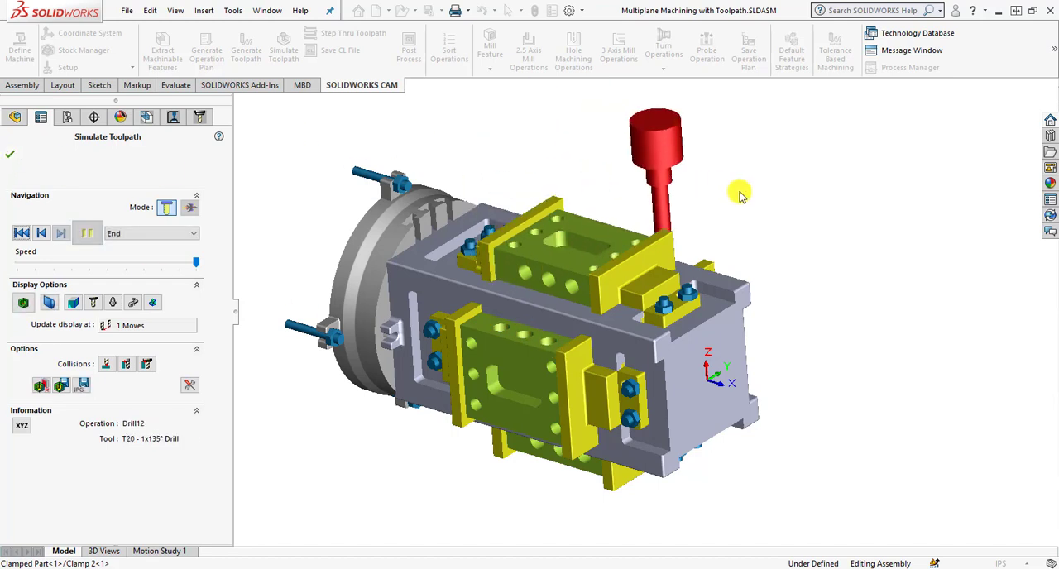
left_click(18, 157)
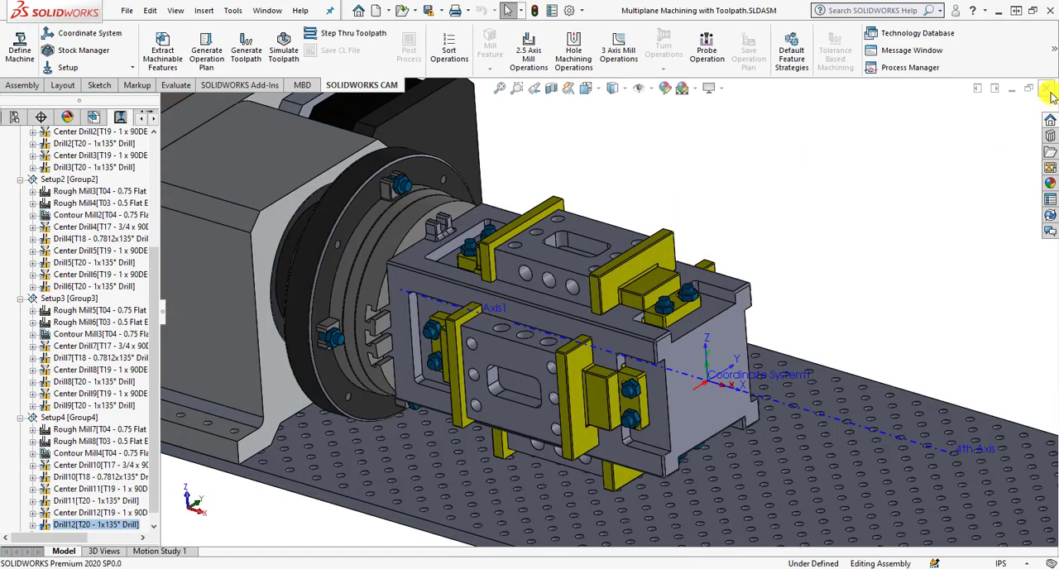
Close the assembly with toolpaths and inspect the tombstone and clamped parts in Multiplane Machining.SLDASM.
left_click(1047, 88)
left_click(598, 325)
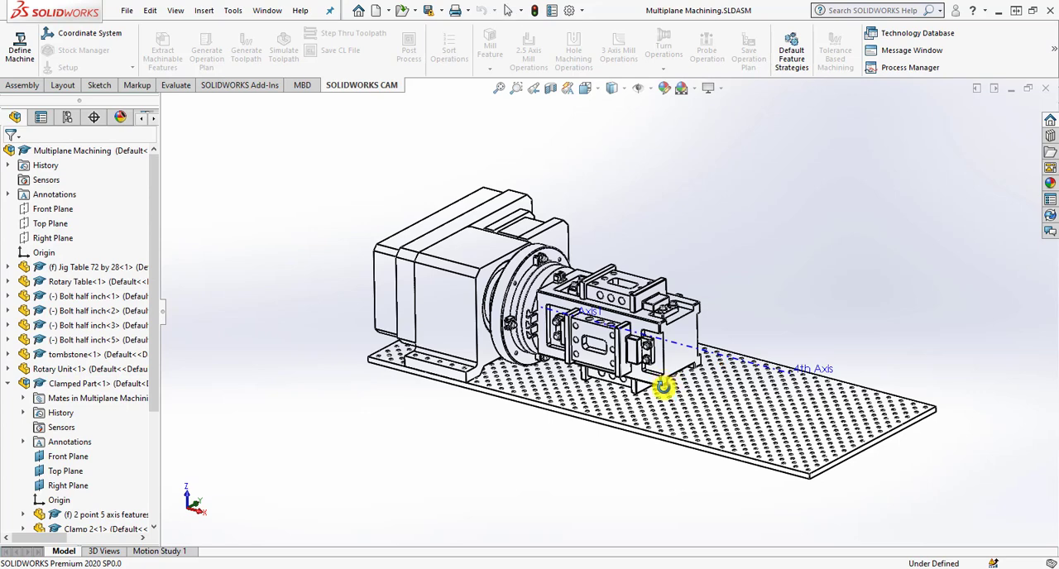
scroll(553, 377, "down", 3)
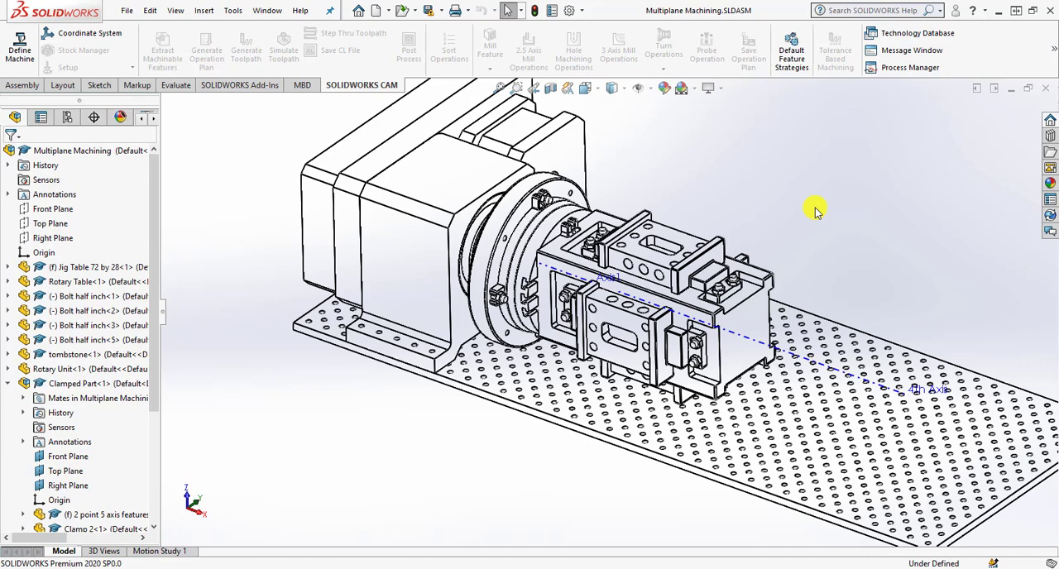
scroll(632, 263, "down", 2)
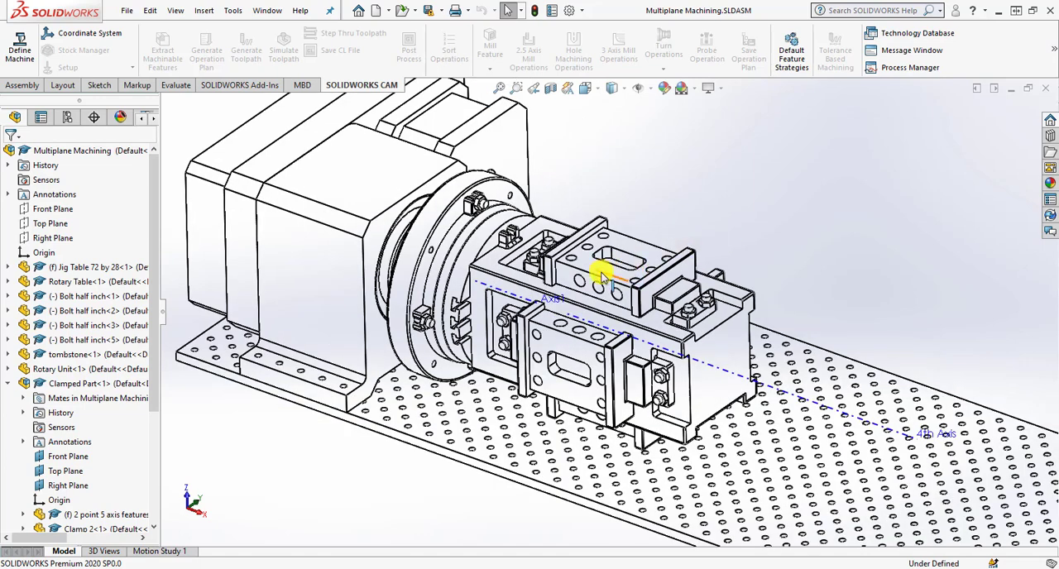
scroll(580, 265, "down", 4)
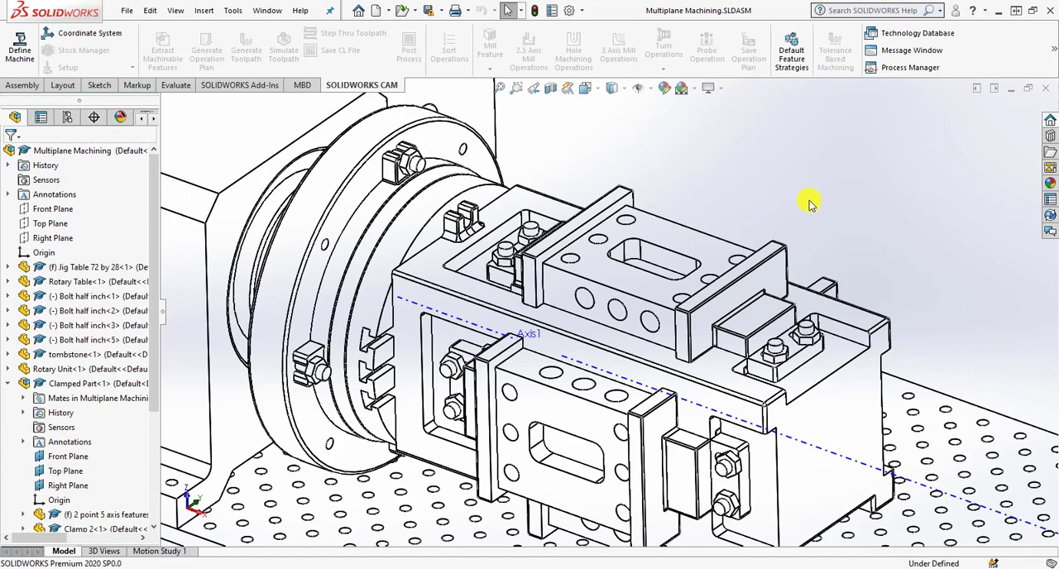
scroll(949, 281, "up", 3)
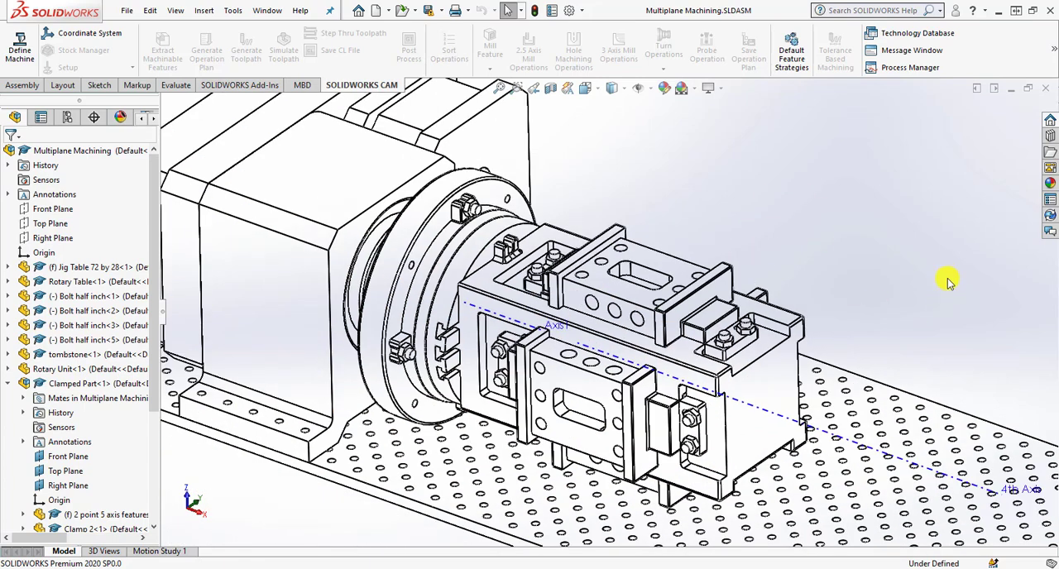
Set the document's length units to four decimal places (.1234) in the IPS unit system.
left_click(584, 10)
left_click(597, 27)
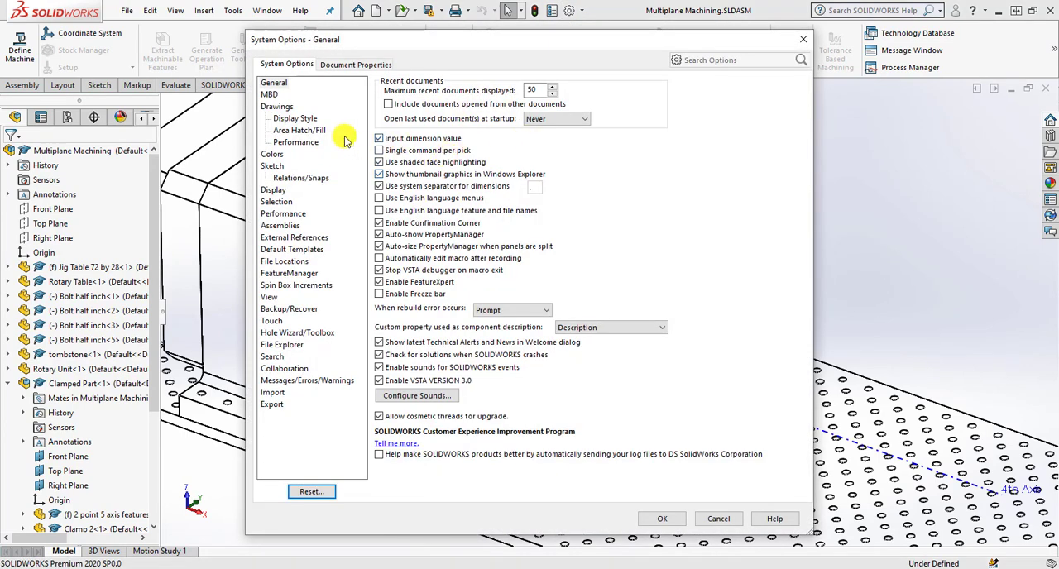
left_click(358, 65)
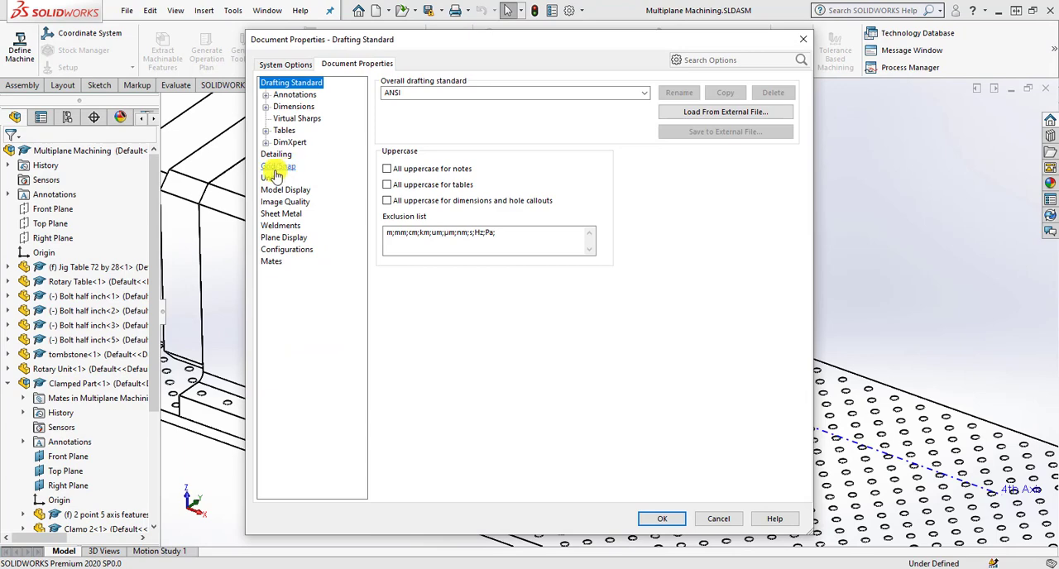
left_click(269, 178)
left_click(583, 194)
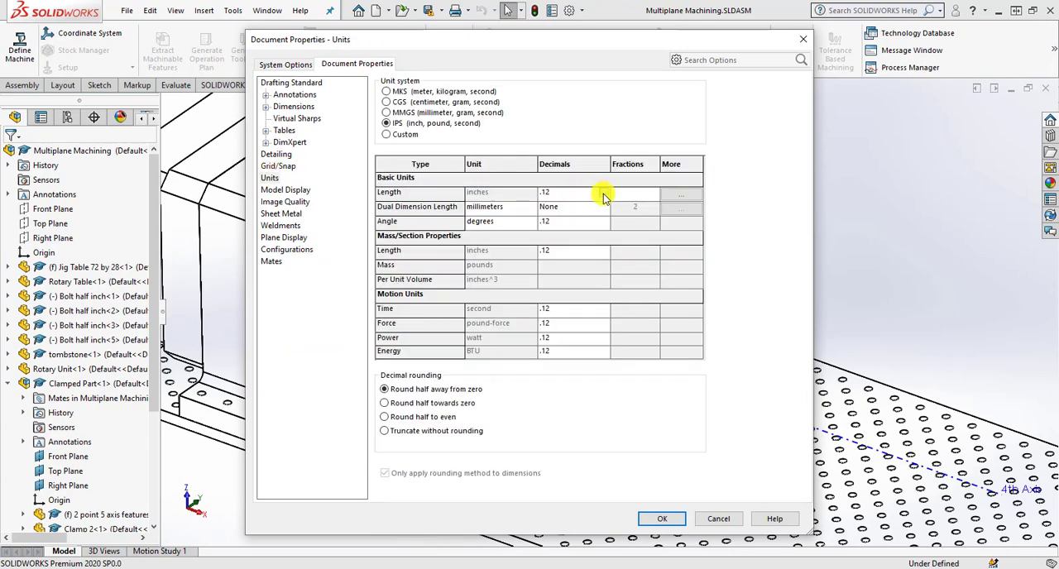
left_click(604, 194)
left_click(567, 224)
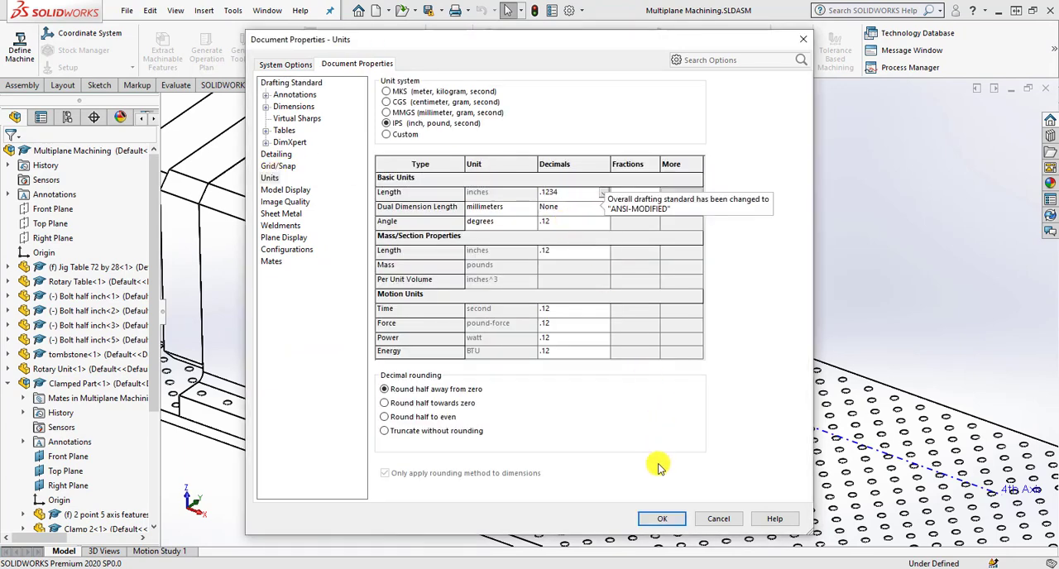
left_click(659, 519)
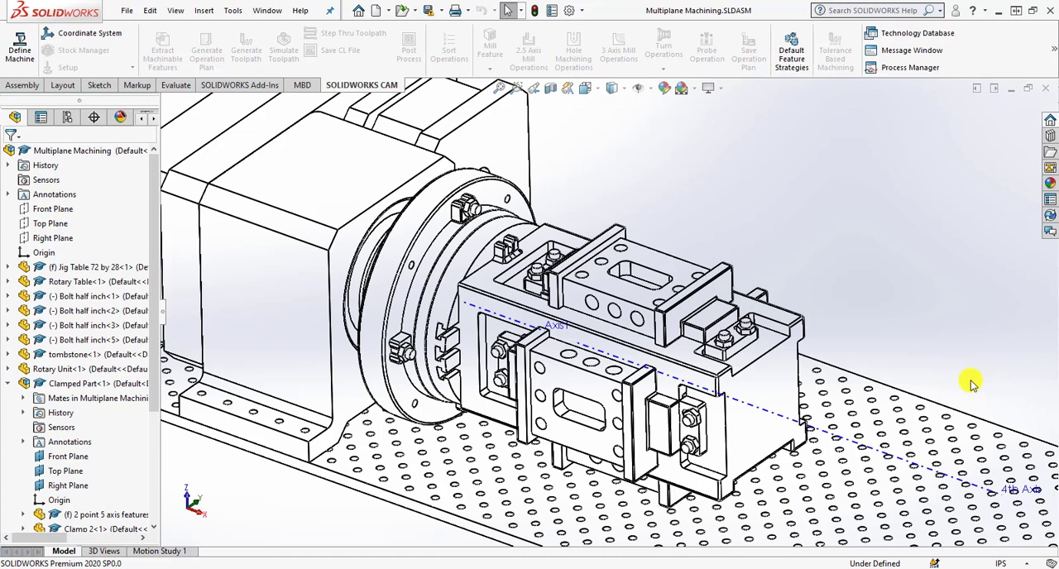
Show the SOLIDWORKS CAM feature tree of the assembly.
left_click(153, 119)
left_click(152, 119)
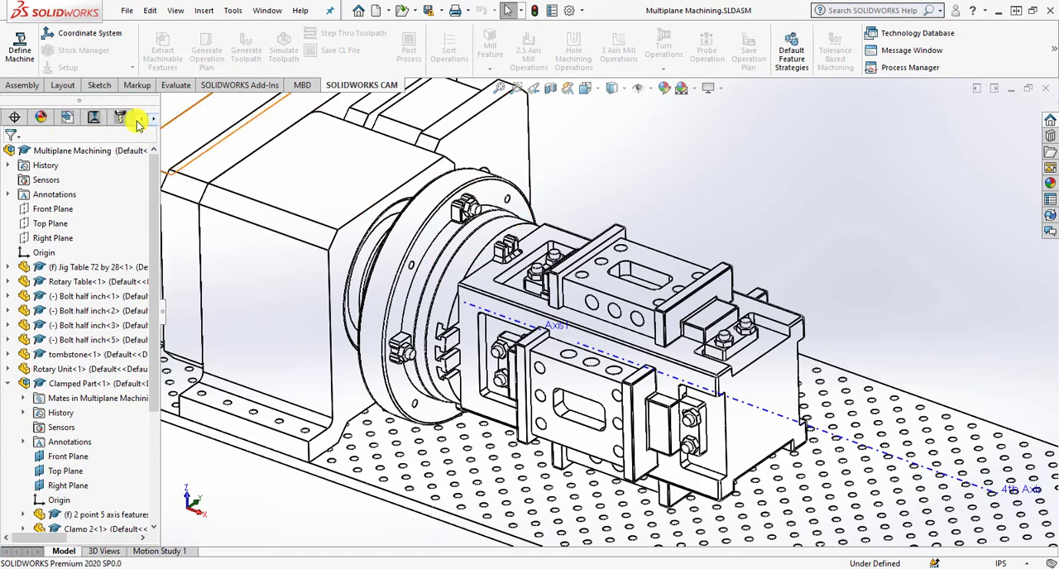
left_click(66, 118)
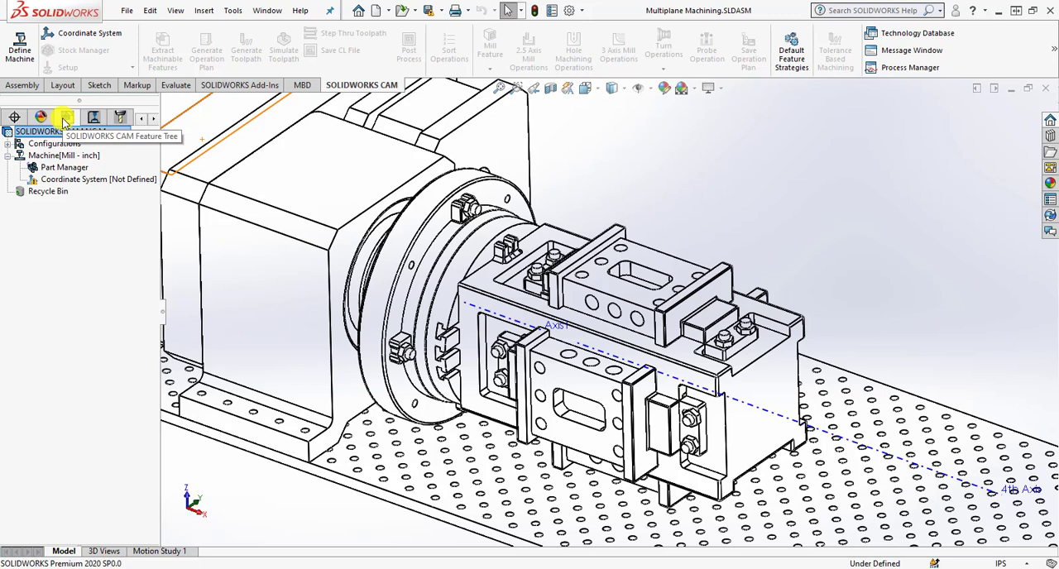
Edit the CAM machine definition and make Mill 4 axis - Inch the active machine.
left_click(66, 156)
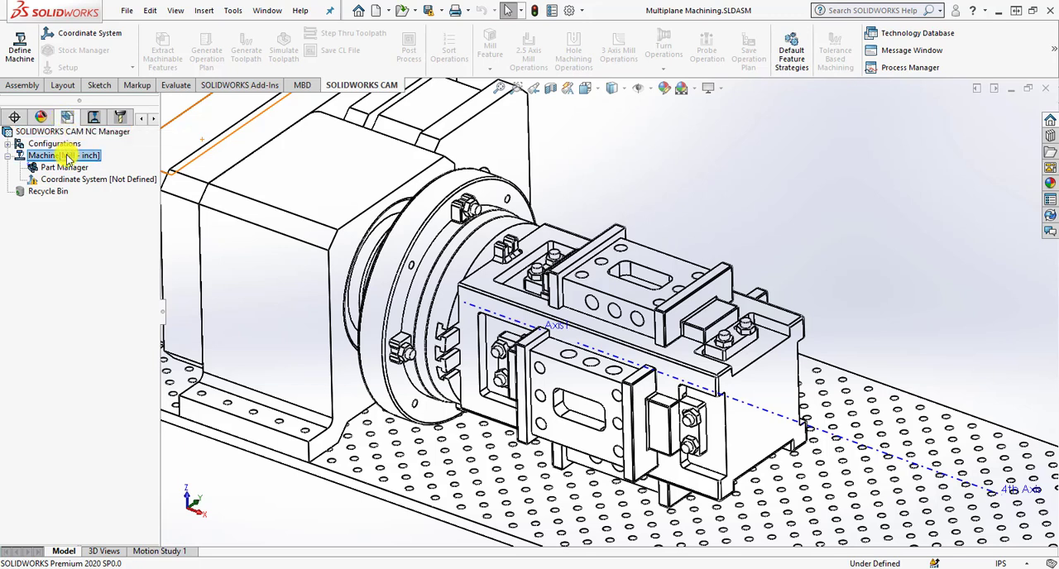
right_click(68, 156)
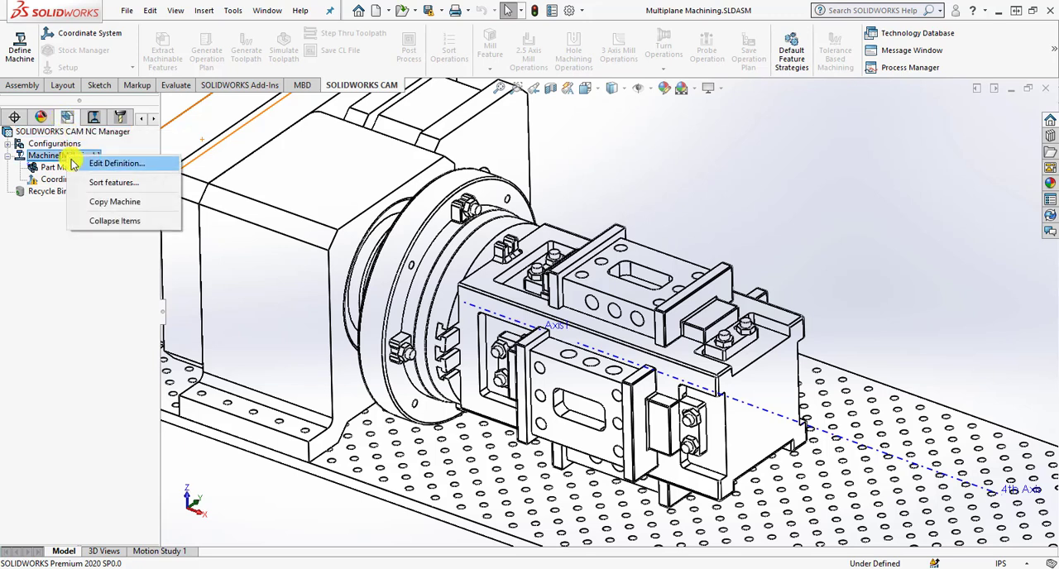
left_click(91, 163)
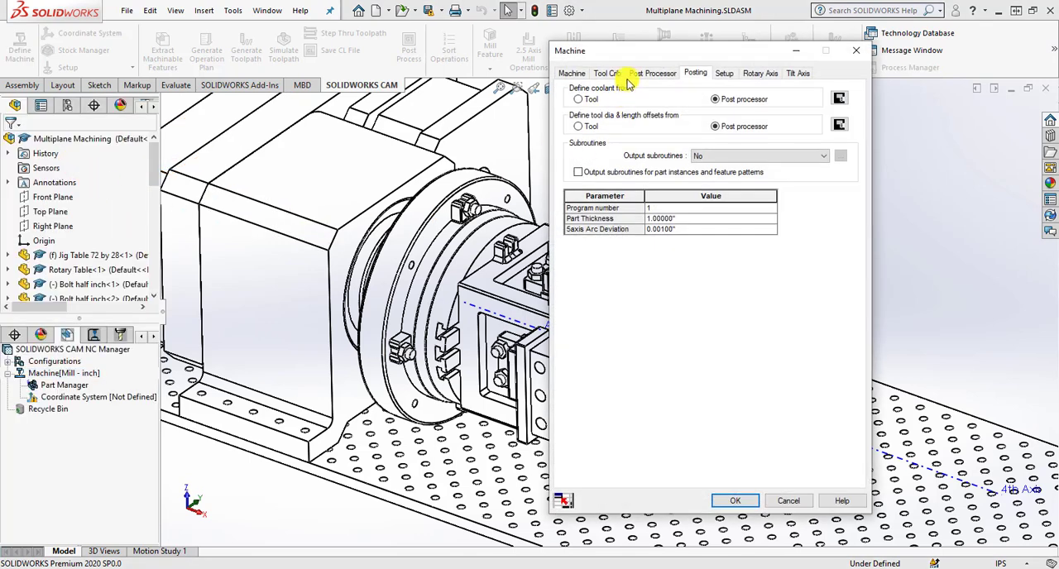
left_click(572, 73)
left_click_drag(603, 52, 612, 53)
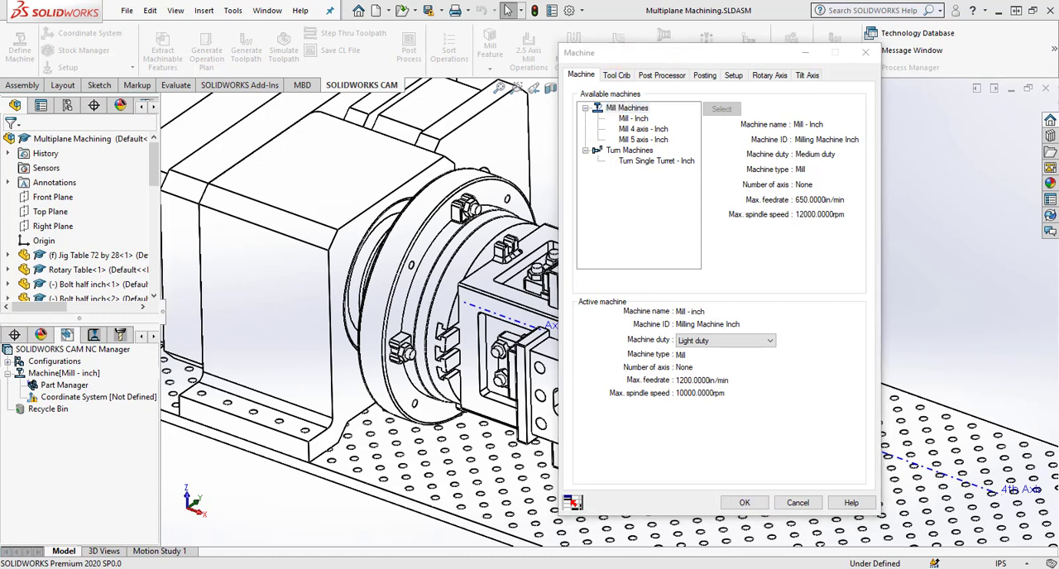
left_click(718, 58)
left_click_drag(719, 58, 723, 58)
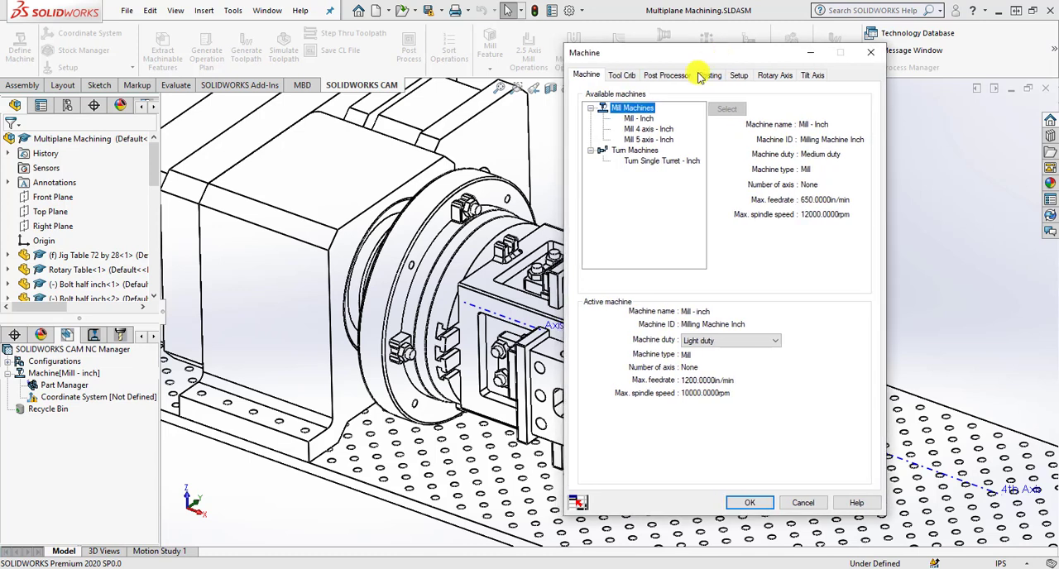
left_click(650, 130)
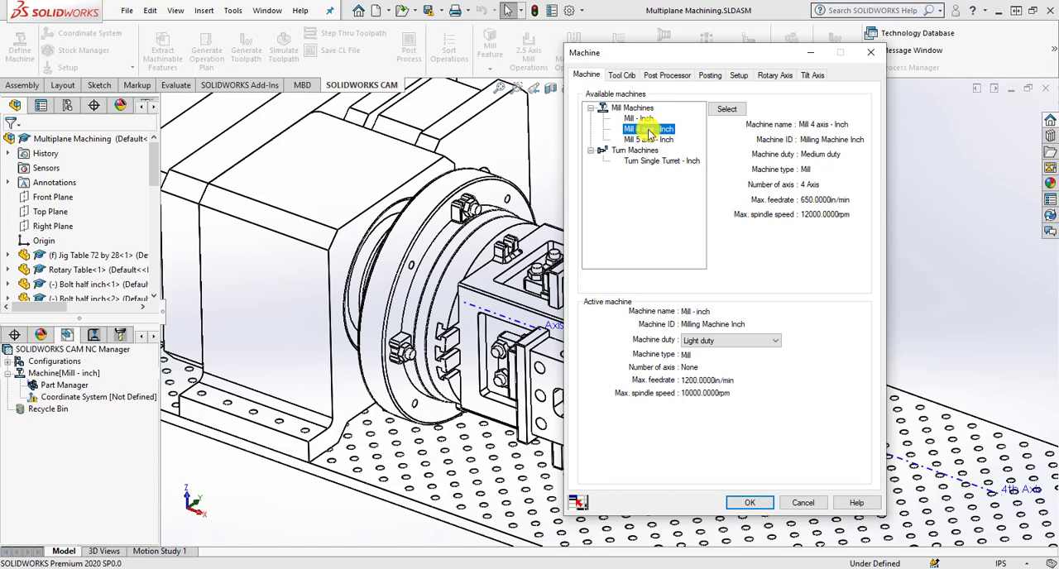
left_click(728, 109)
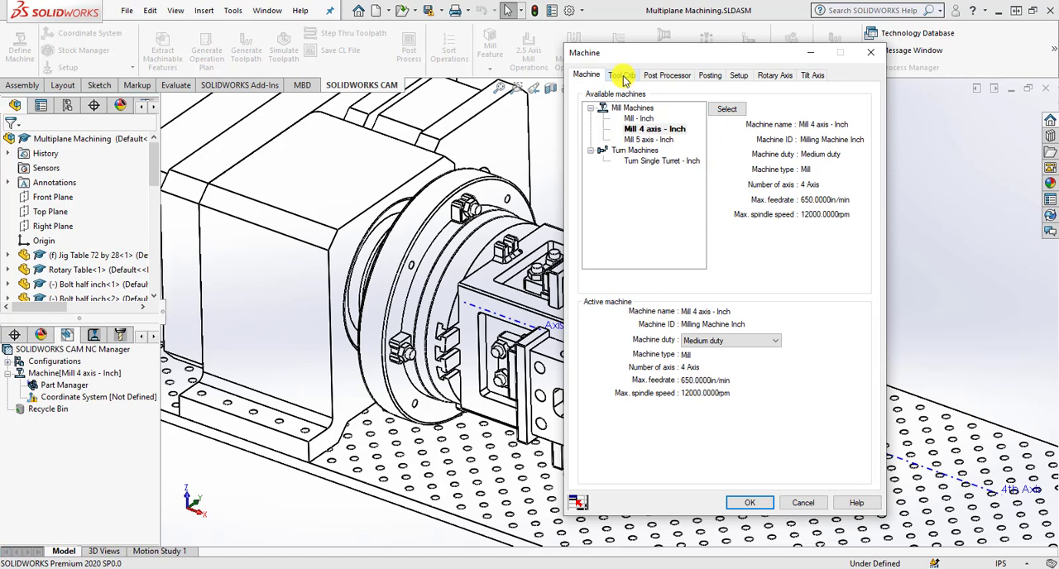
Make Tool Crib 2 (Inch) the active tool crib and review the machine's post processor settings.
left_click(624, 76)
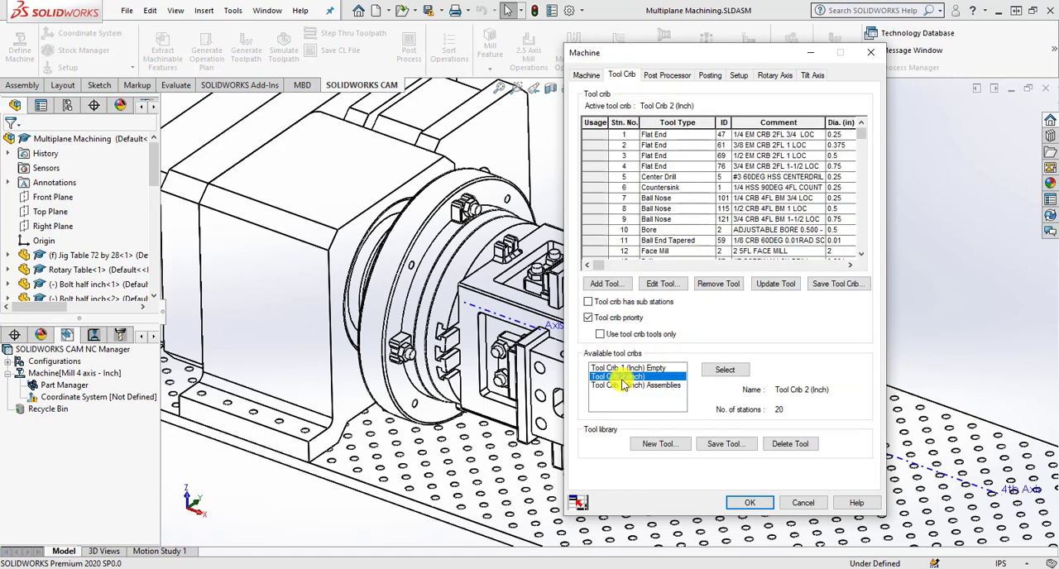
left_click(712, 371)
left_click(668, 76)
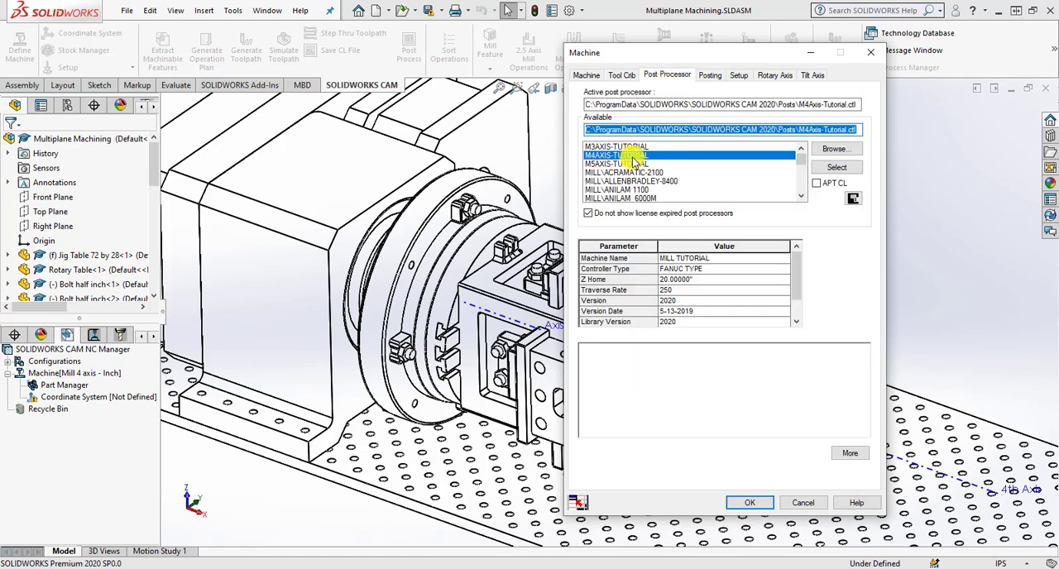
Define the machine's fixture coordinate system with the SOLIDWORKS Coordinate System method, using Coordinate System1 at the end of the tombstone.
left_click(739, 75)
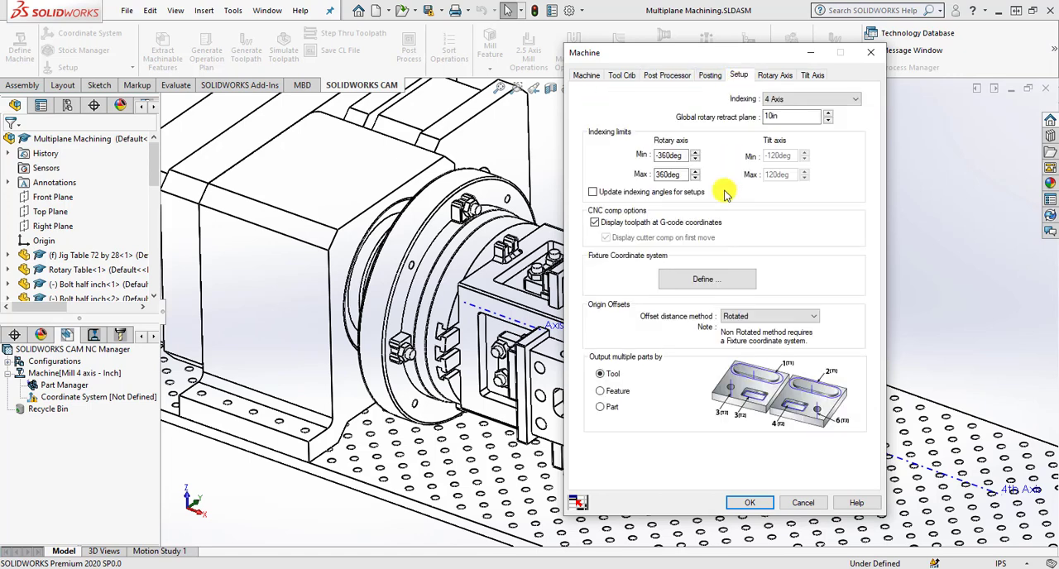
left_click(705, 279)
left_click(175, 223)
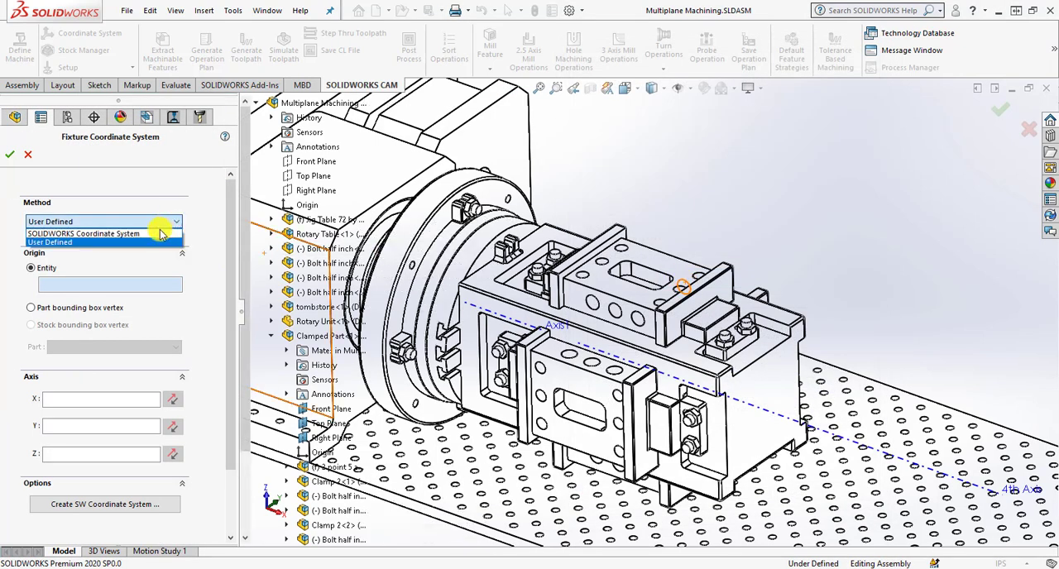
left_click(166, 235)
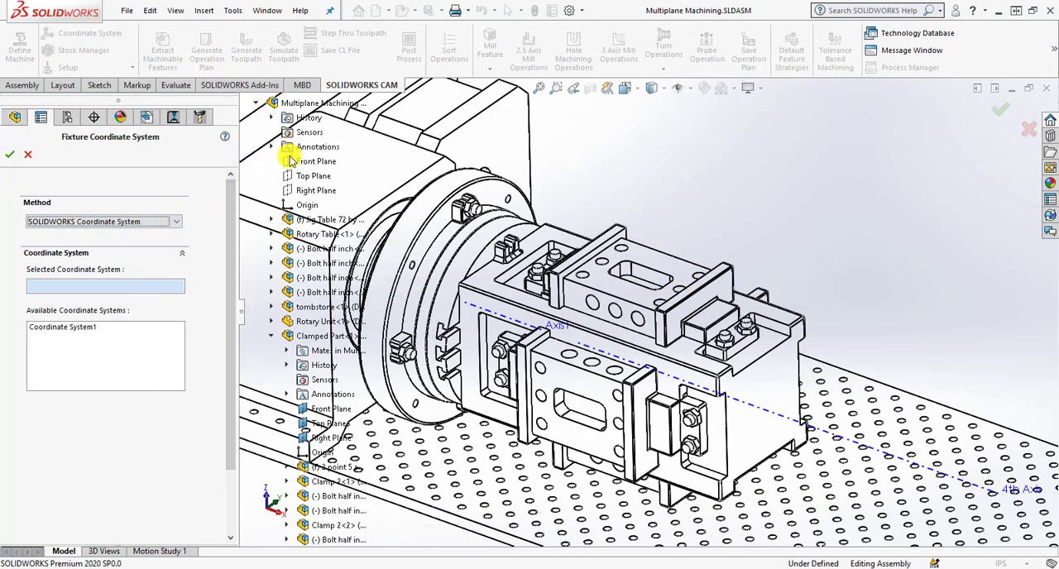
scroll(444, 441, "up", 2)
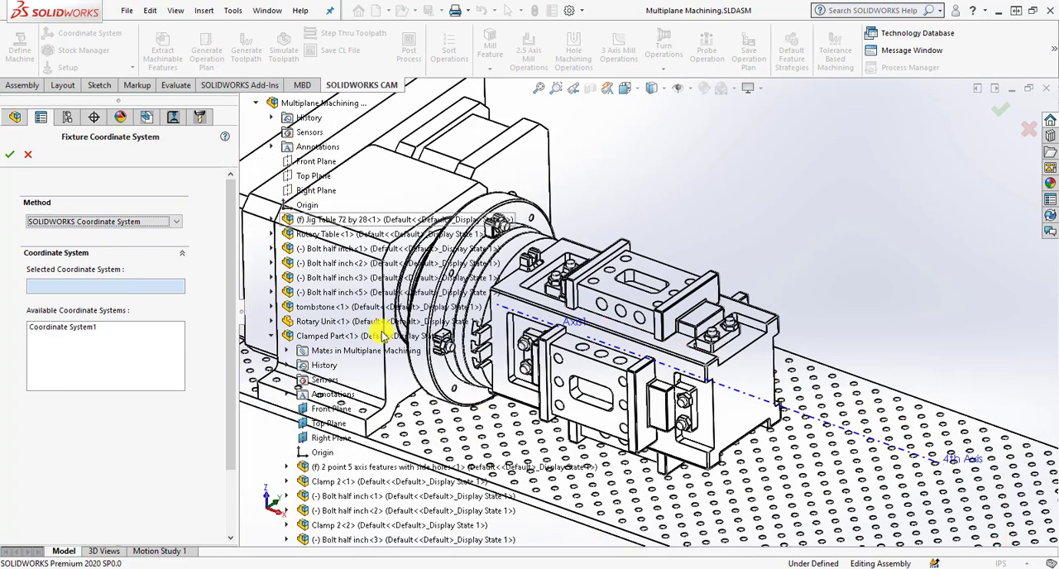
scroll(343, 509, "down", 3)
left_click(331, 525)
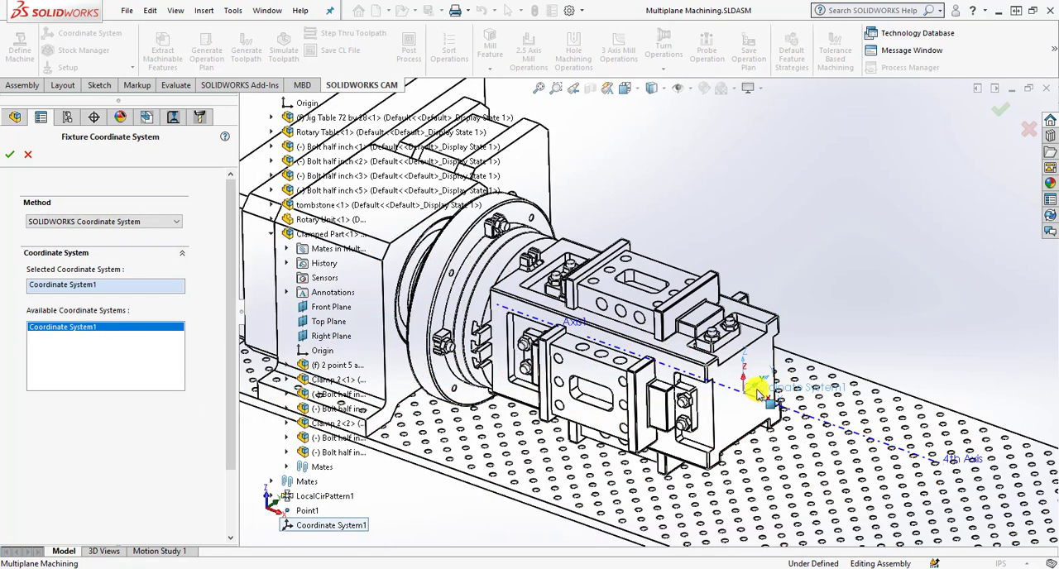
left_click(9, 154)
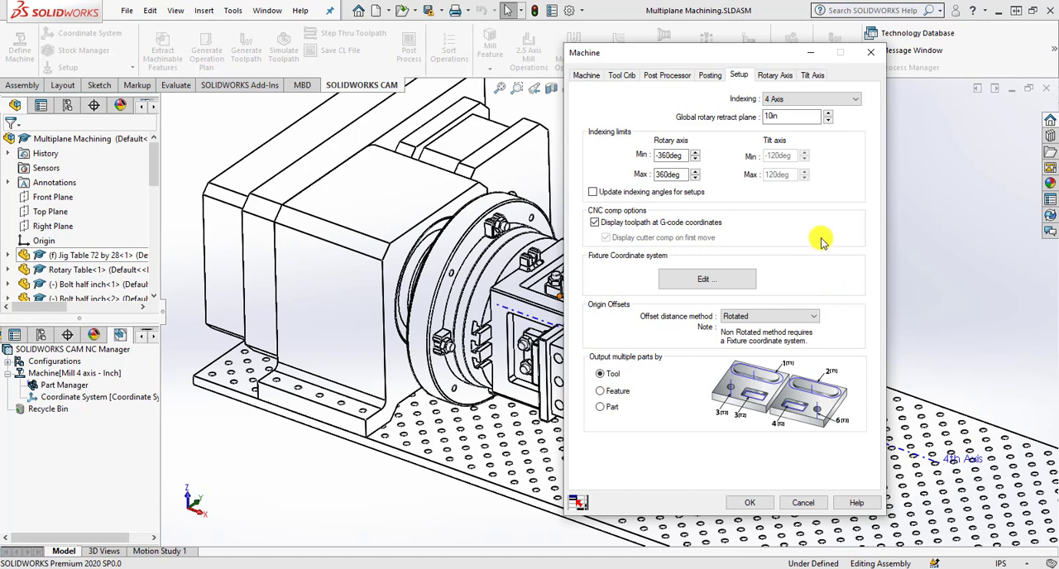
Review the rotary axis settings, accept the machine definition, and highlight the fixture coordinate system in the model.
left_click(776, 75)
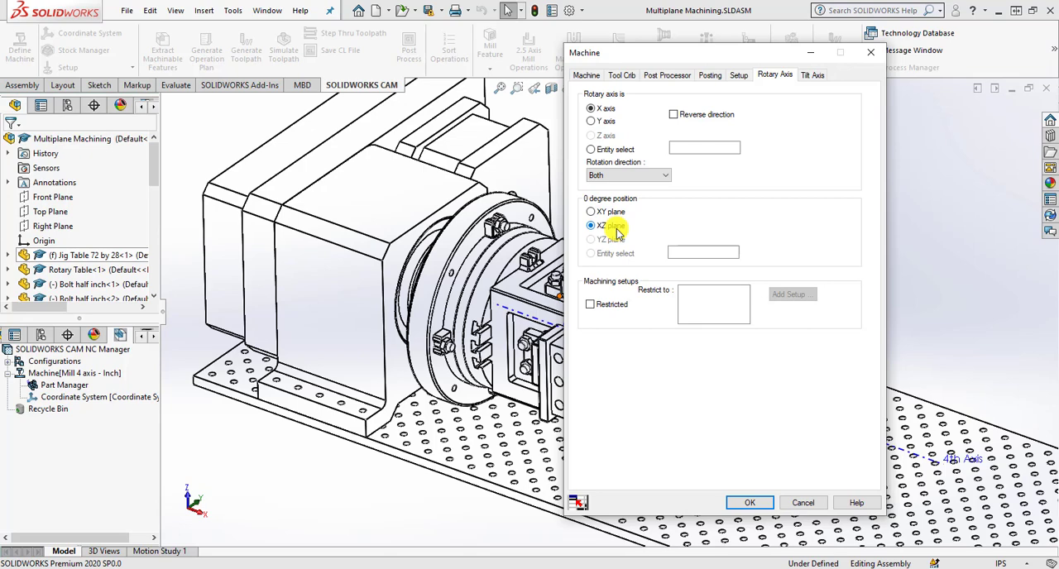
left_click(750, 502)
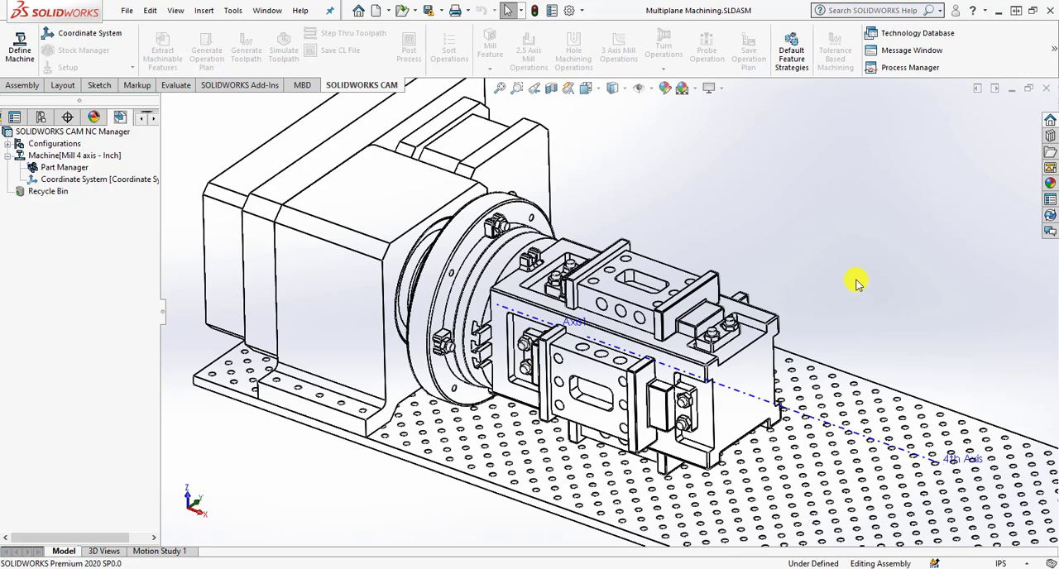
right_click(137, 186)
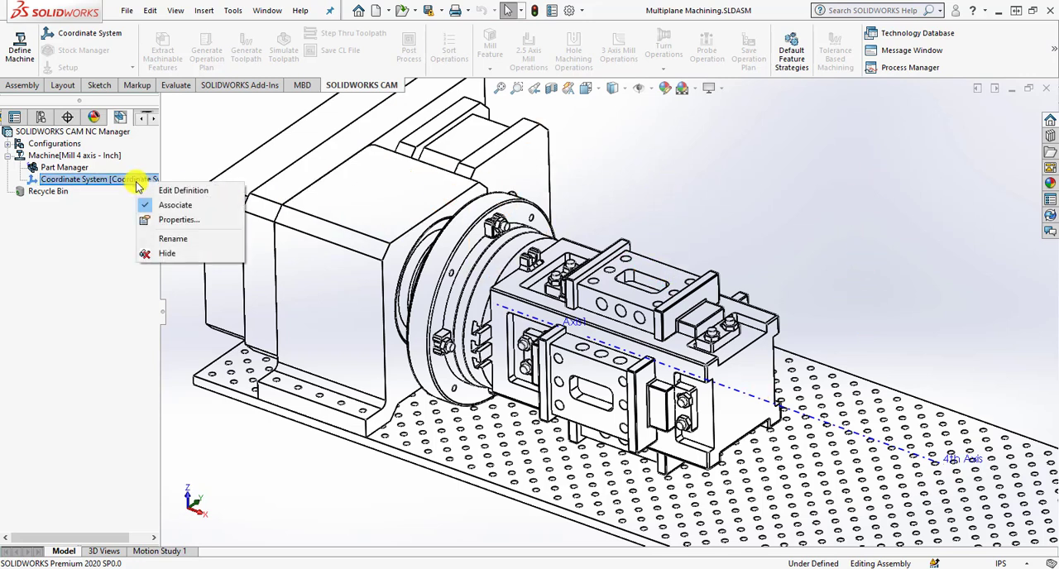
left_click(215, 154)
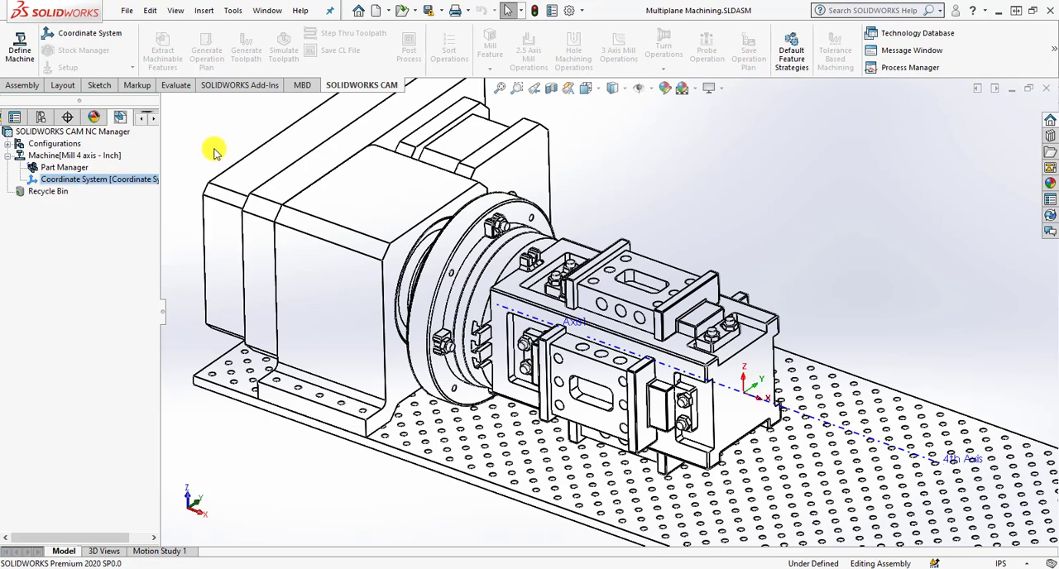
left_click(128, 184)
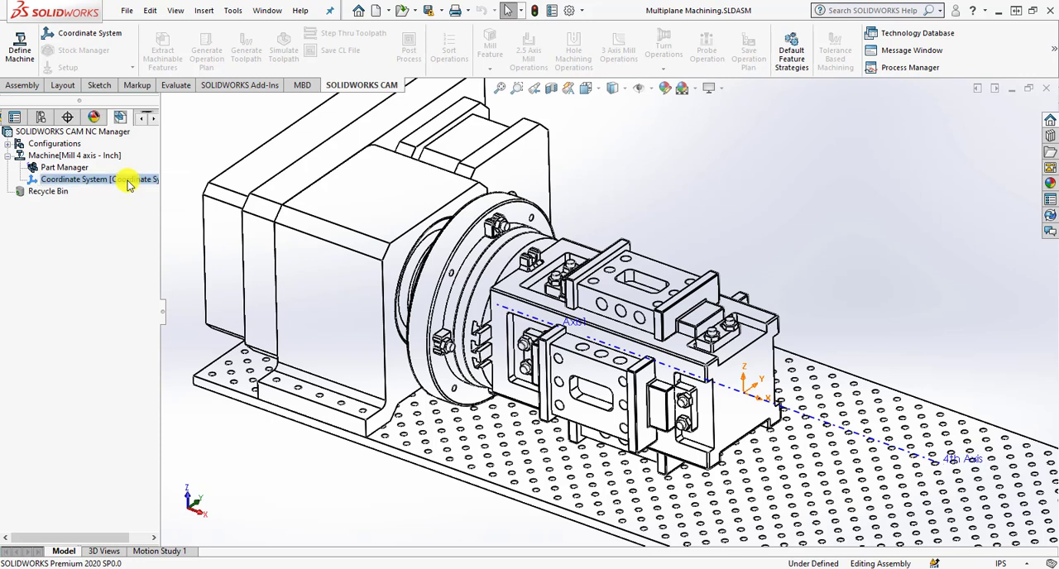
Edit the Part Manager and add the 2 point 5 axis features with side holes part from Clamped Part<1> to the selected parts.
left_click(70, 169)
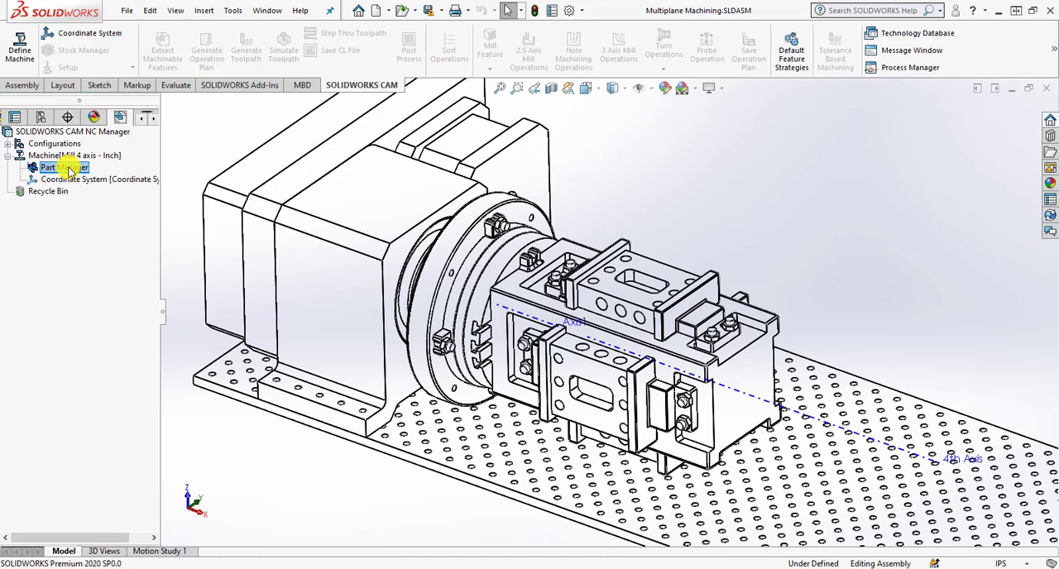
right_click(69, 169)
left_click(87, 177)
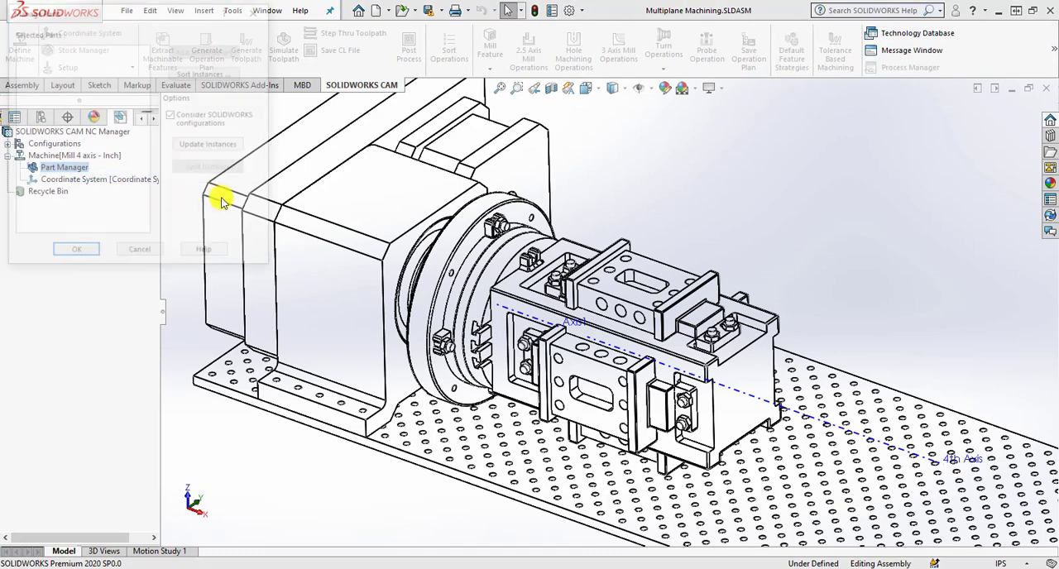
left_click_drag(129, 13, 851, 110)
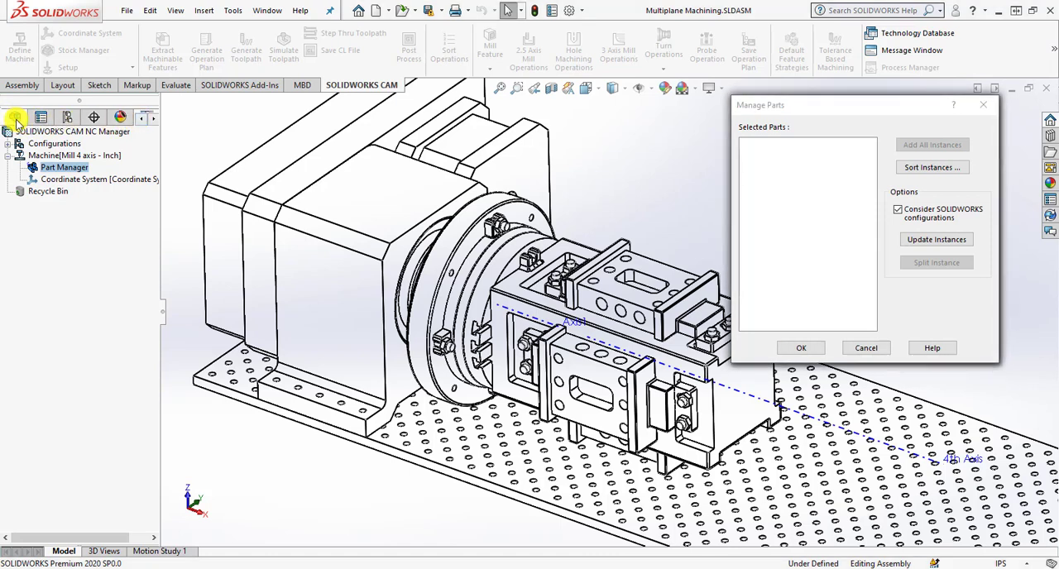
left_click(14, 120)
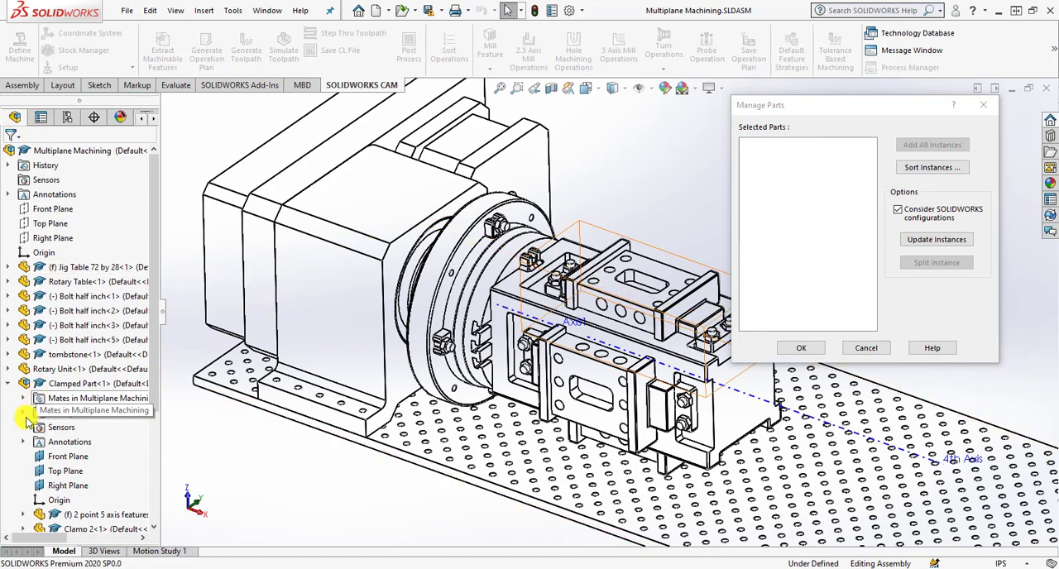
left_click(87, 517)
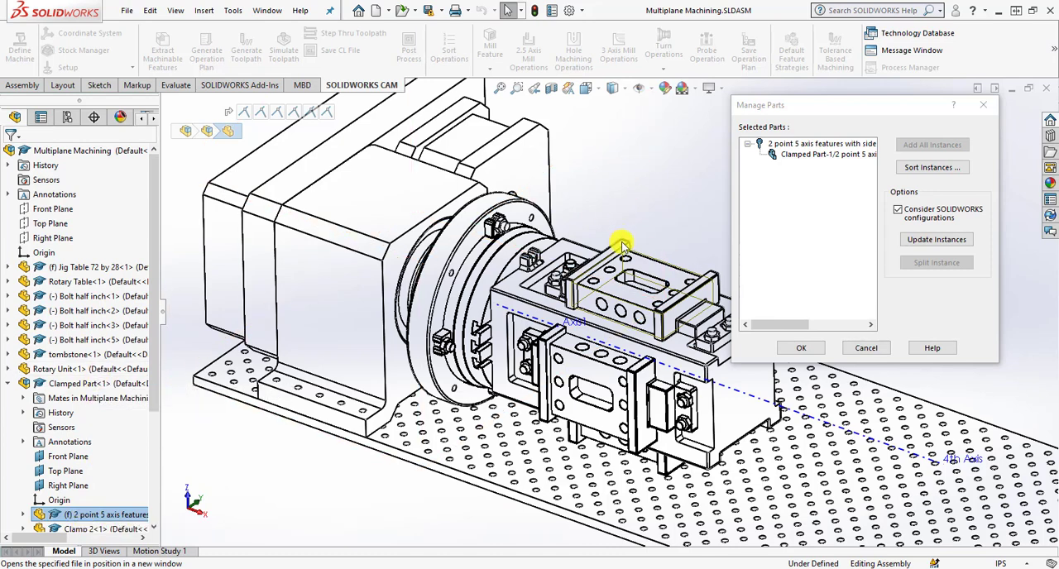
Add all instances of the selected part to the parts to machine and accept the part list.
left_click(802, 148)
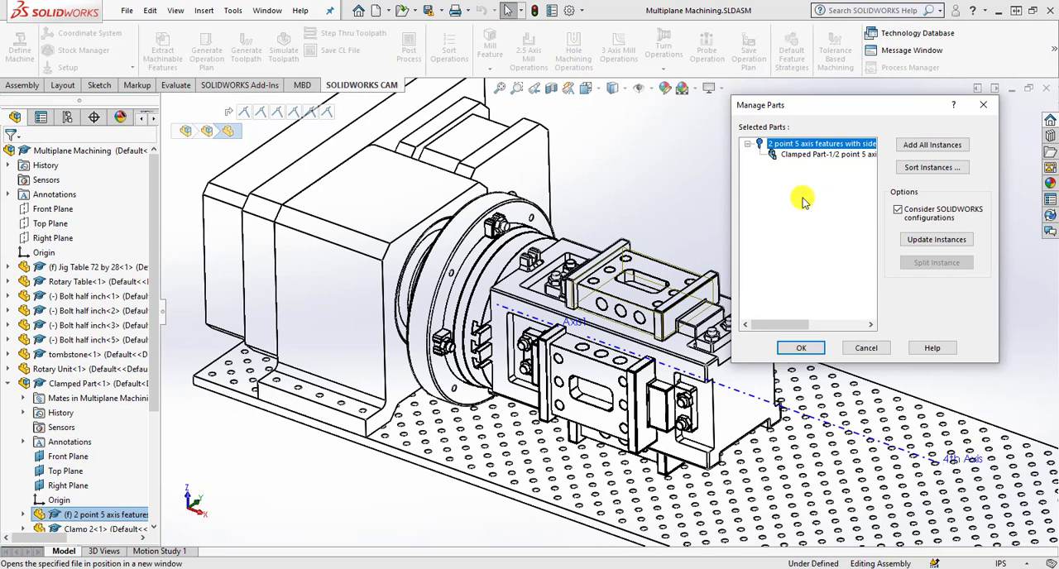
left_click(933, 146)
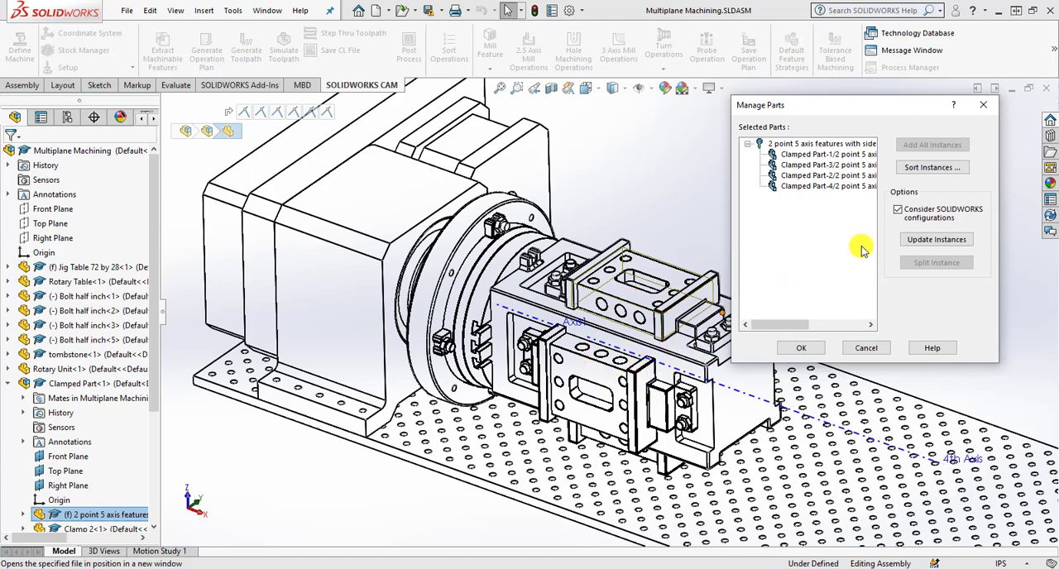
left_click(801, 349)
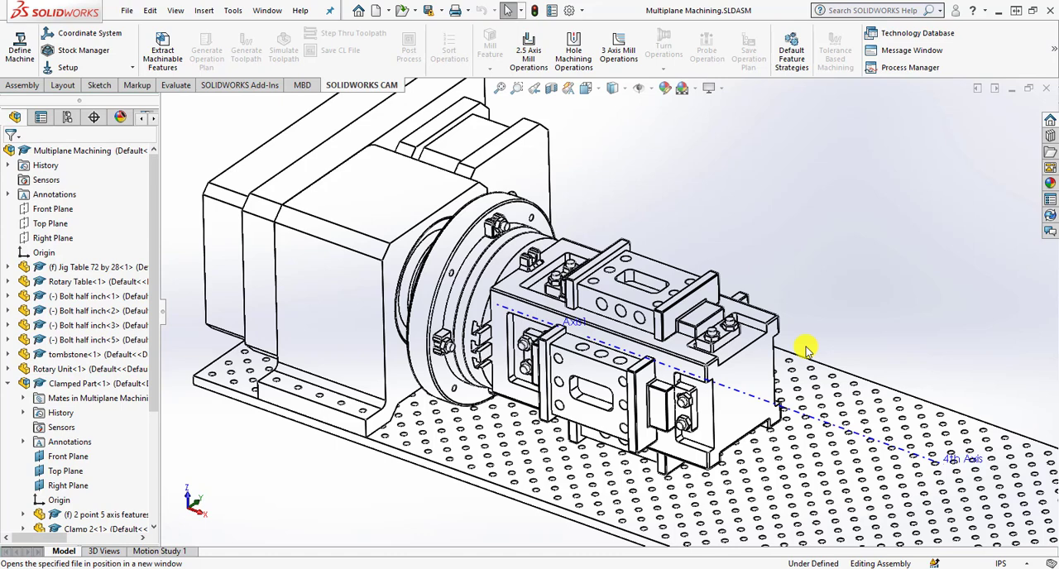
Edit the stock definition and apply the current 6061-T6 bounding box stock with zero offsets to all parts.
left_click(153, 117)
left_click(153, 117)
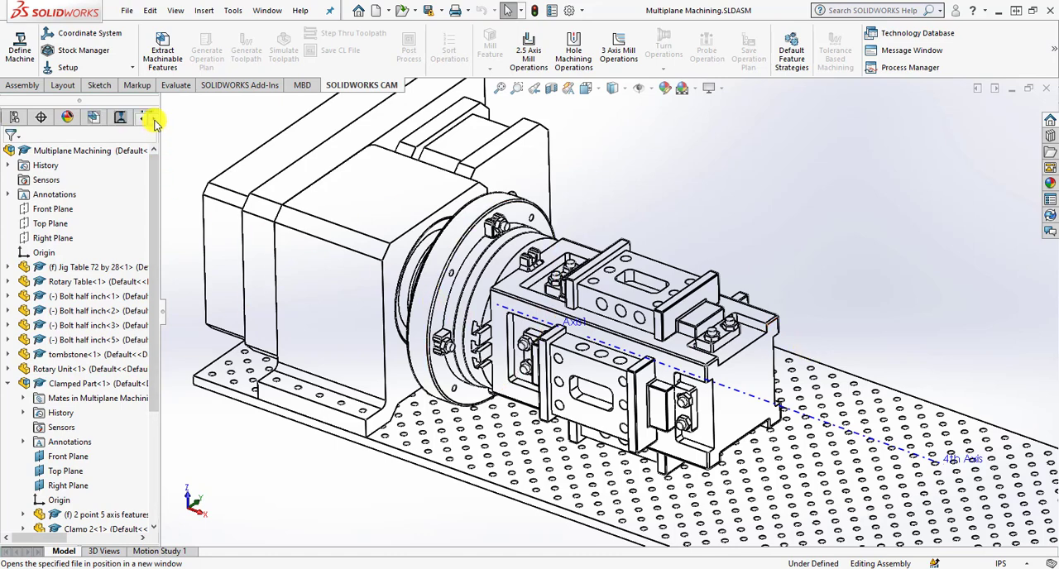
left_click(87, 117)
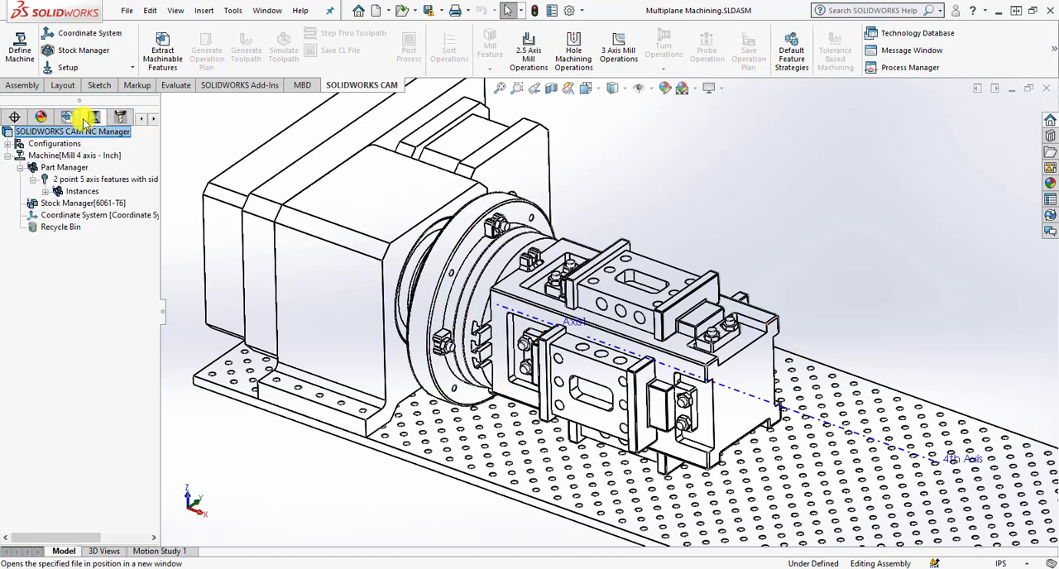
left_click(86, 204)
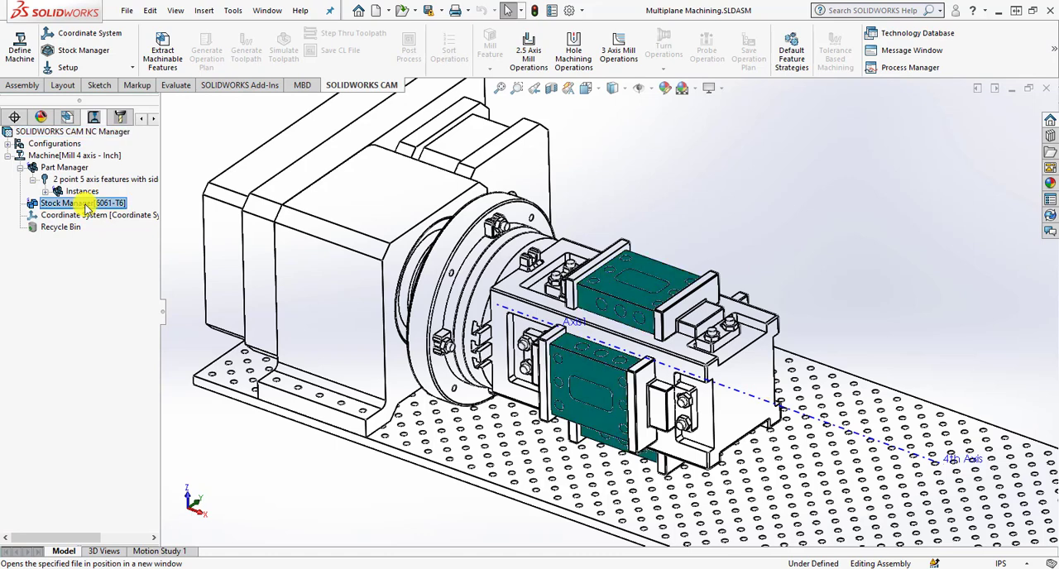
right_click(87, 207)
left_click(124, 212)
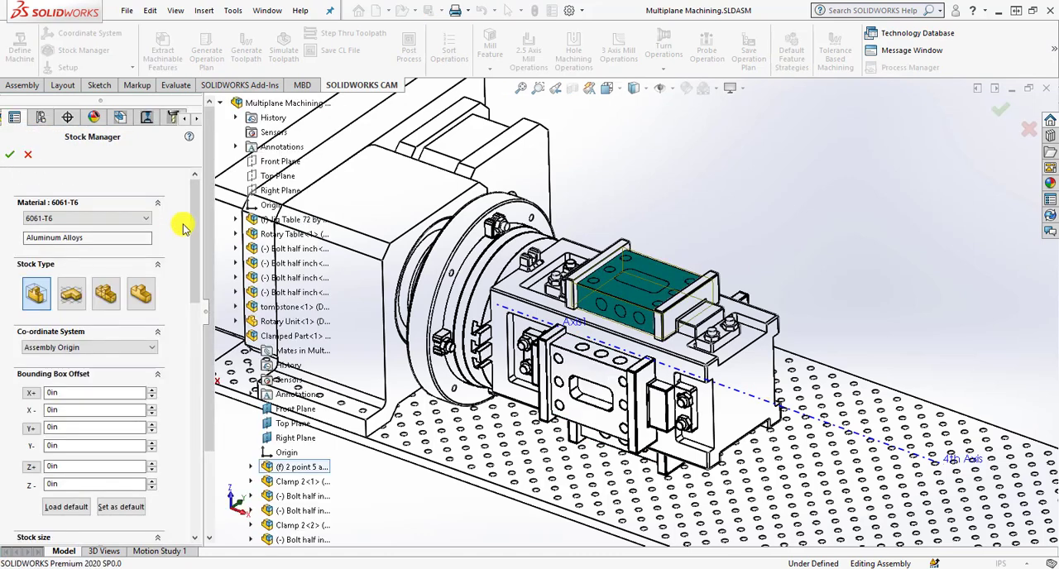
mouse_move(195, 209)
left_mouse_down()
mouse_move(195, 228)
mouse_move(194, 218)
left_mouse_up()
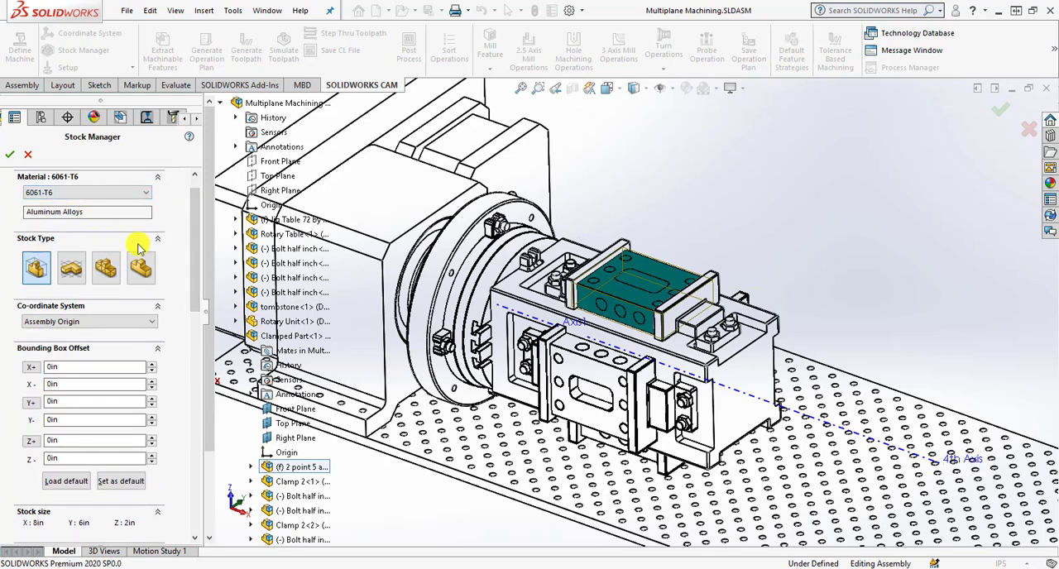
left_click_drag(192, 234, 193, 312)
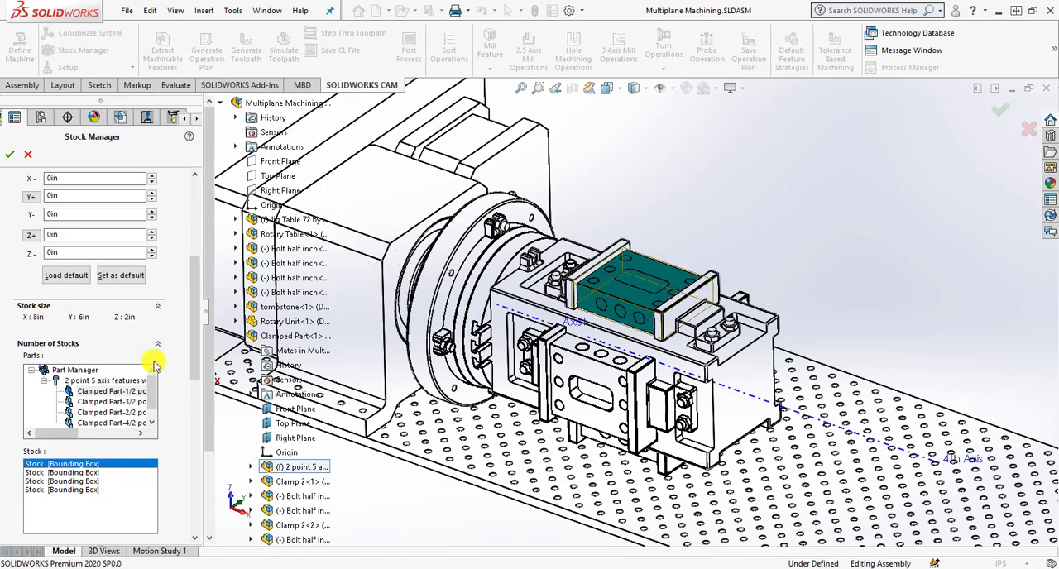
left_click_drag(194, 351, 185, 410)
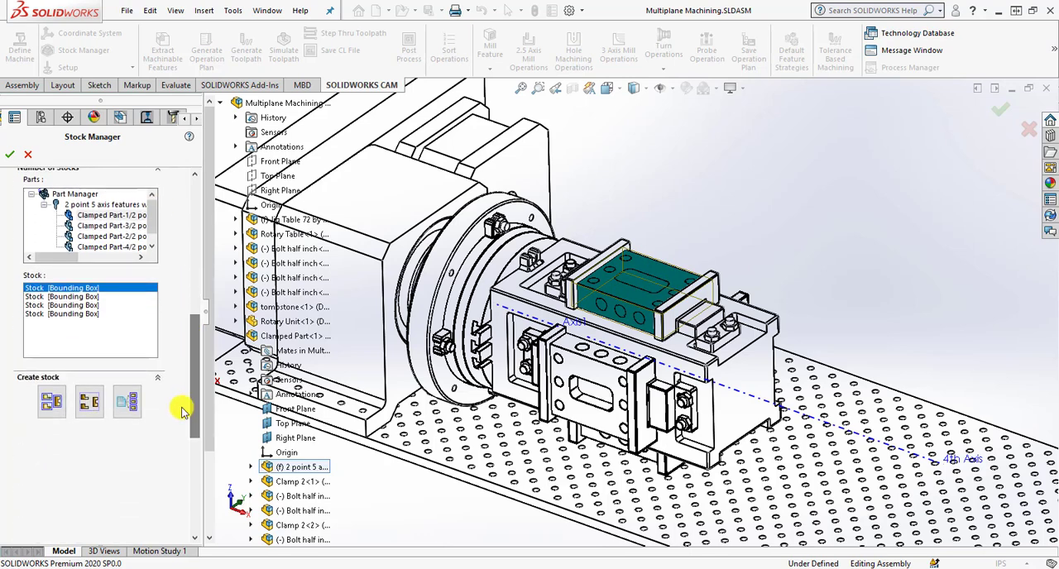
left_click(130, 403)
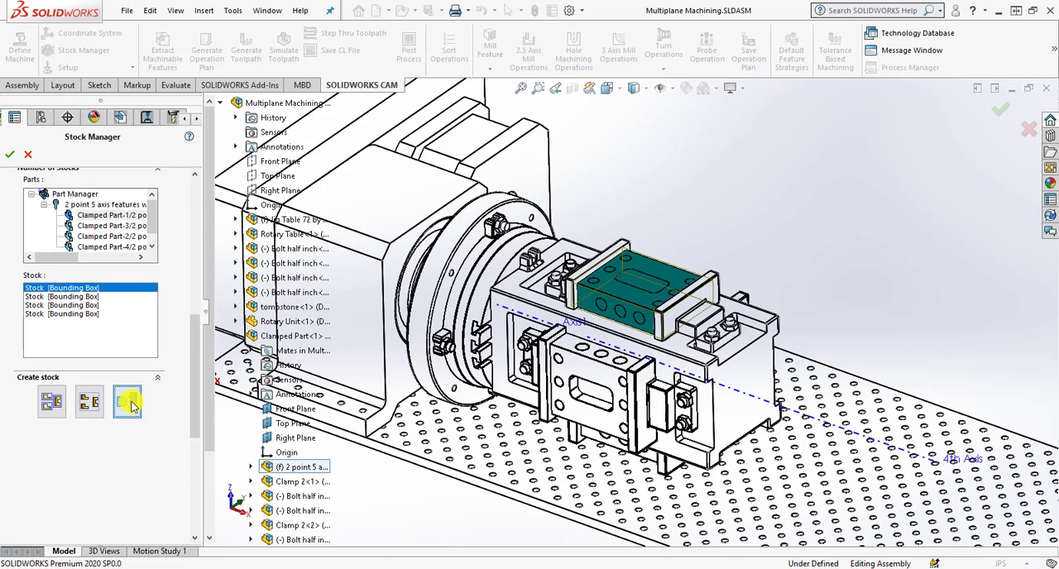
left_click(10, 155)
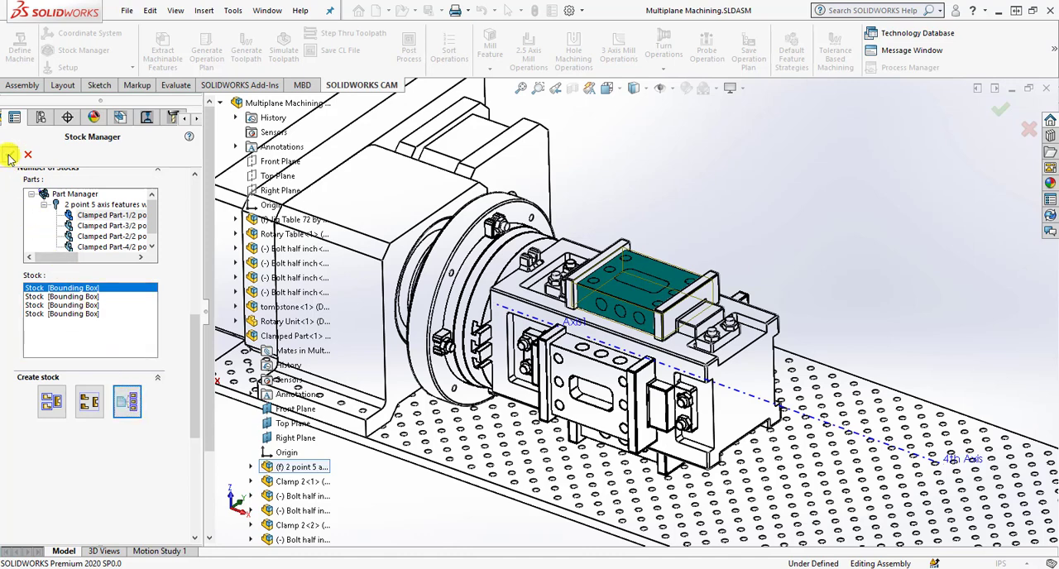
Display the stock of the clamped parts as translucent.
left_click(78, 204)
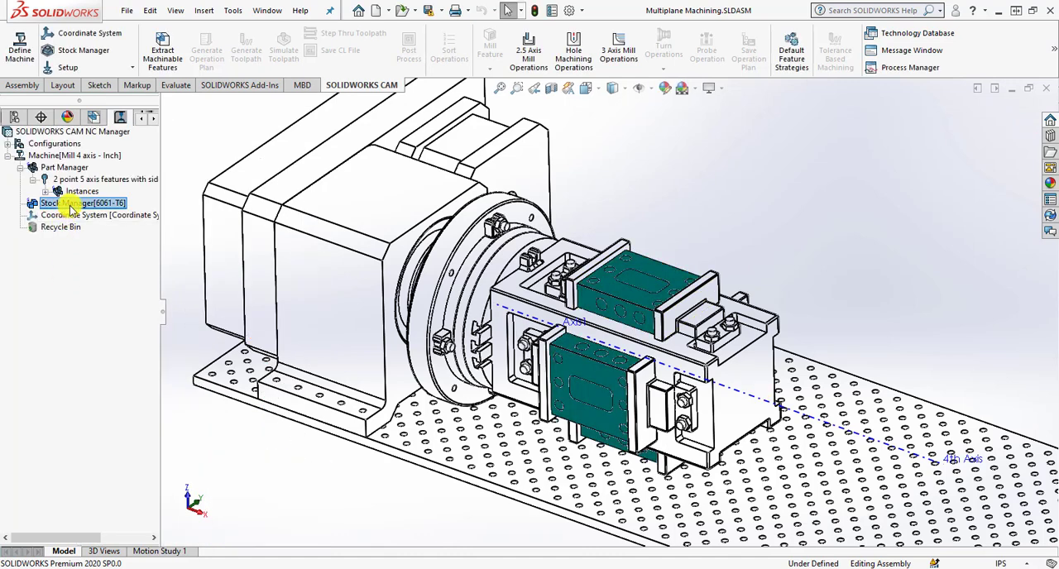
right_click(103, 207)
mouse_move(110, 242)
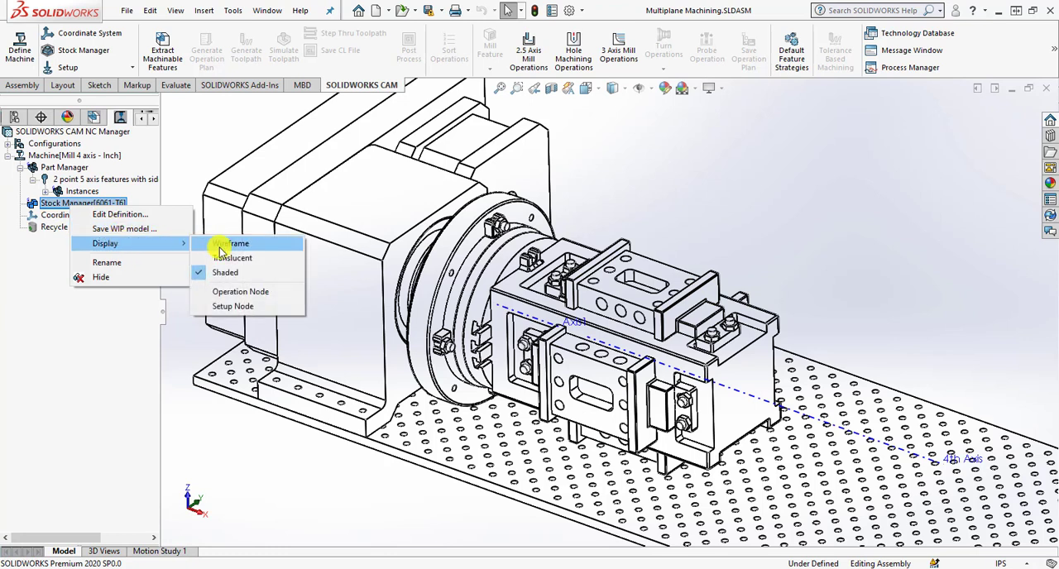
left_click(225, 259)
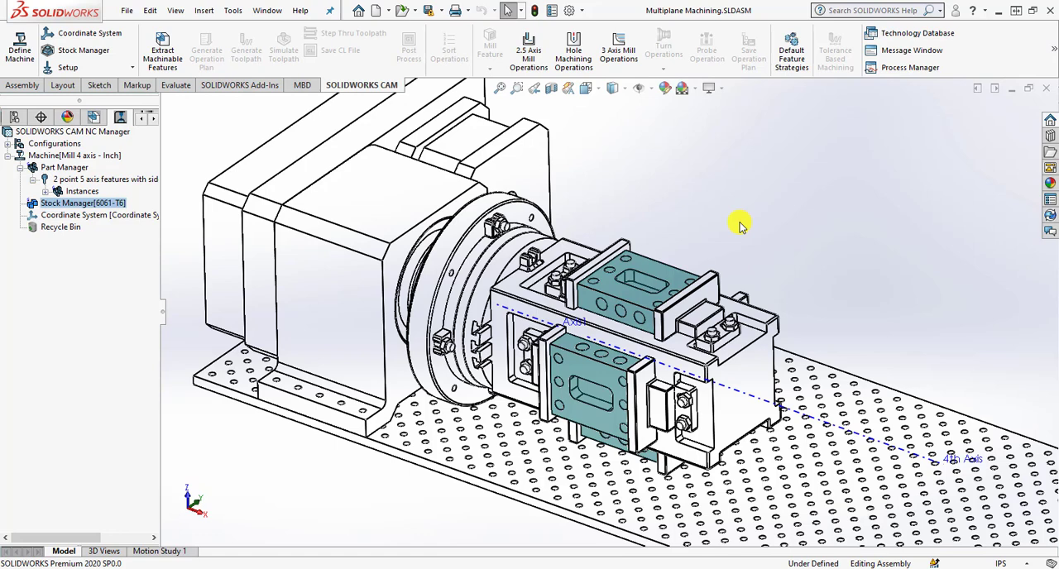
Extract the machinable features of the clamped parts and list the part instances in the CAM feature tree.
left_click(173, 51)
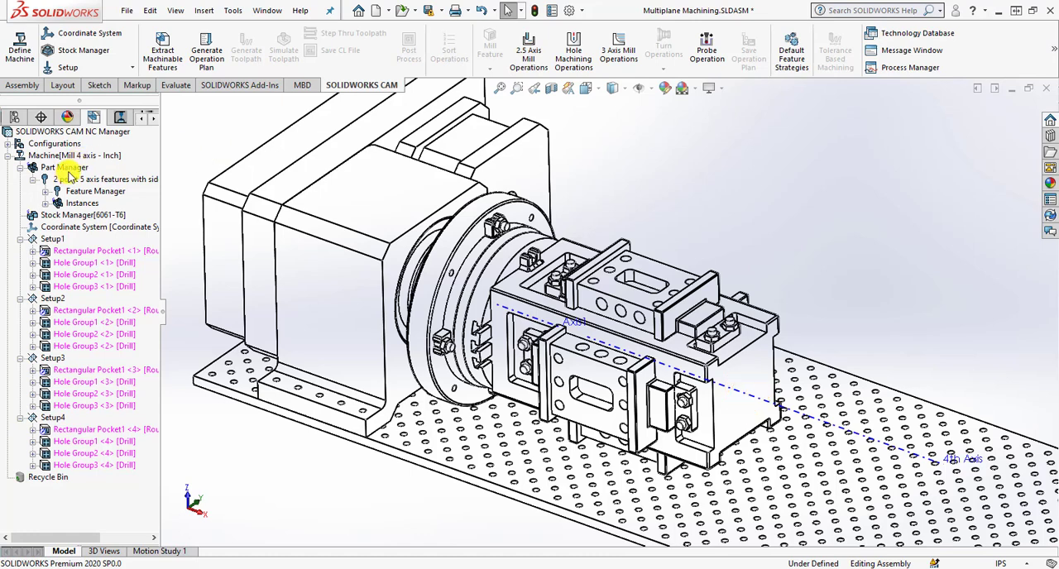
left_click(44, 203)
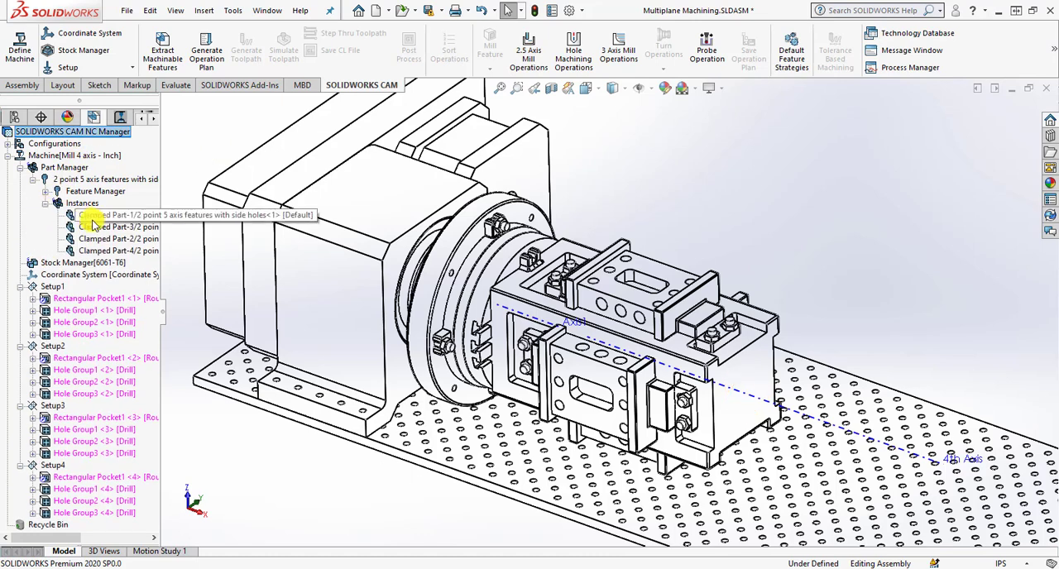
Highlight each of the four clamped part instances in the model and collapse the instance list.
left_click(95, 219)
left_click(95, 230)
left_click(95, 241)
left_click(97, 251)
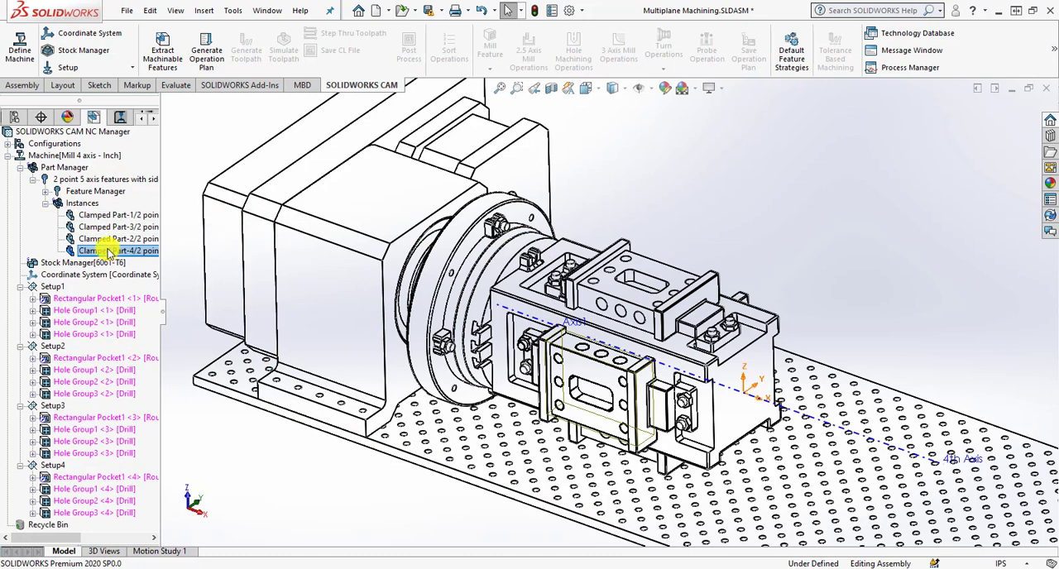
left_click(46, 204)
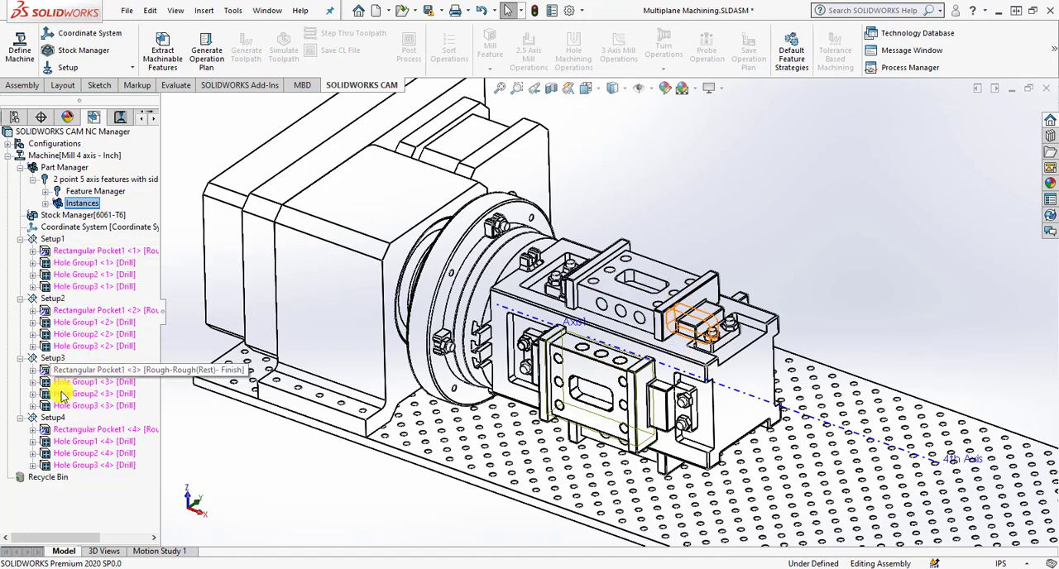
Examine the rectangular pocket and the three hole groups of Setup1 and where each lies on the clamped parts.
left_click(75, 258)
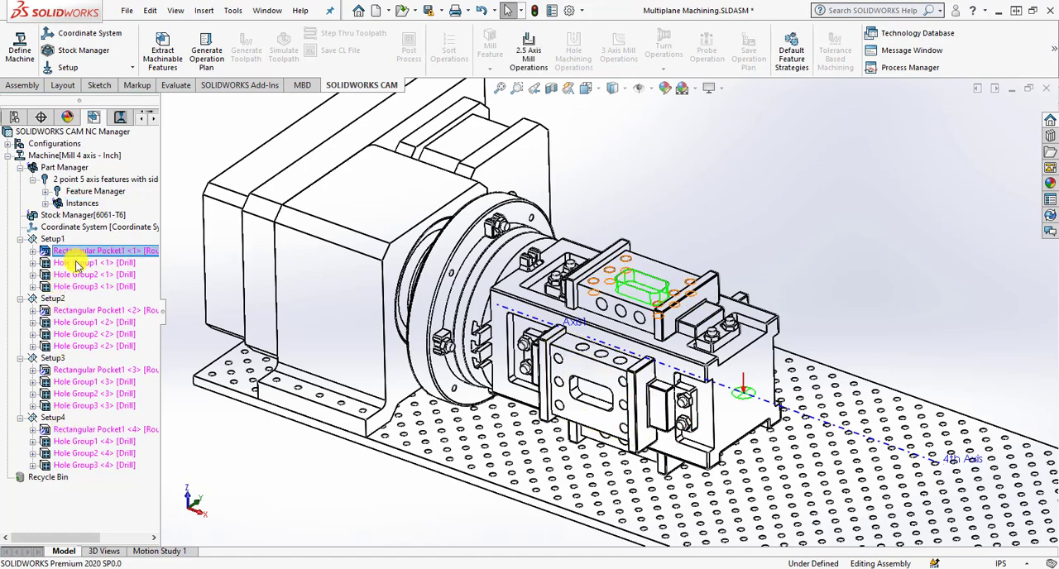
left_click(76, 275)
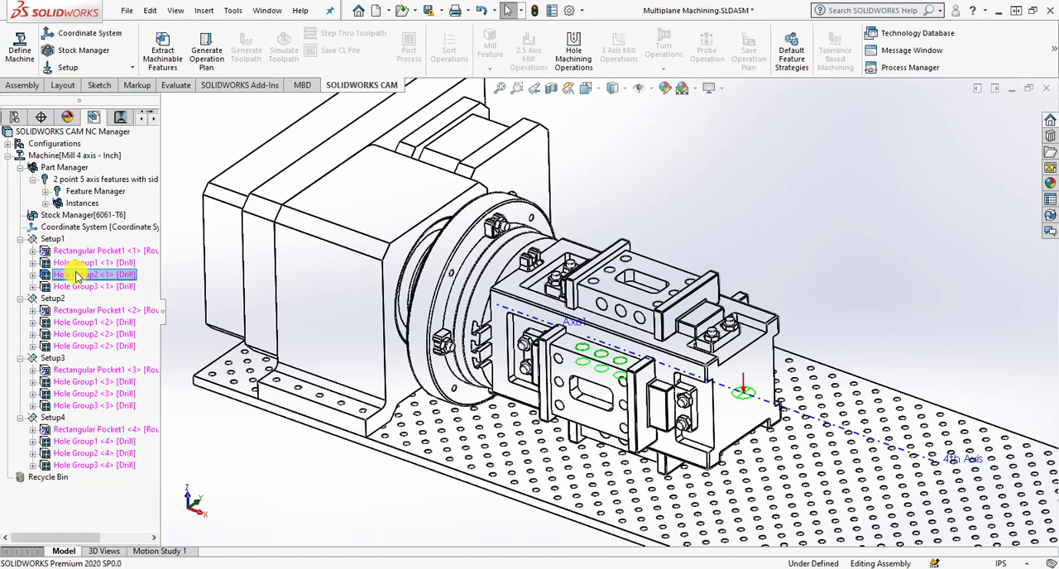
left_click(76, 287)
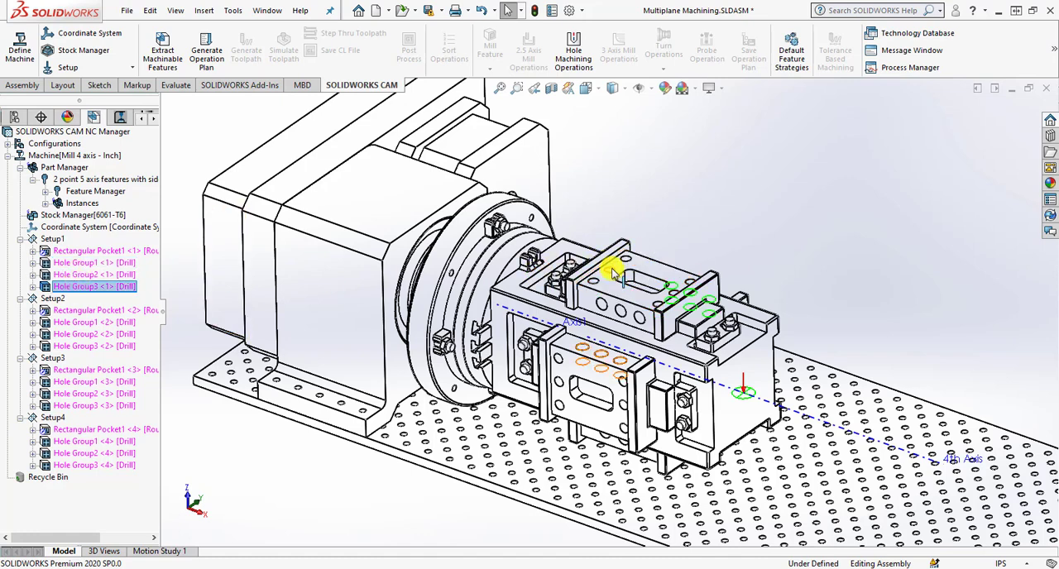
left_click(124, 250)
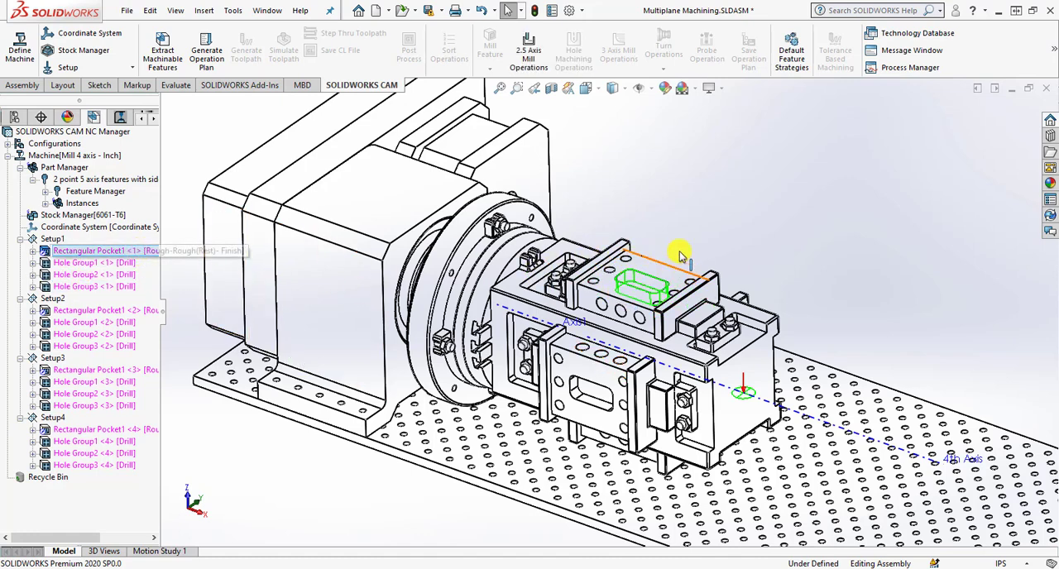
left_click(104, 263)
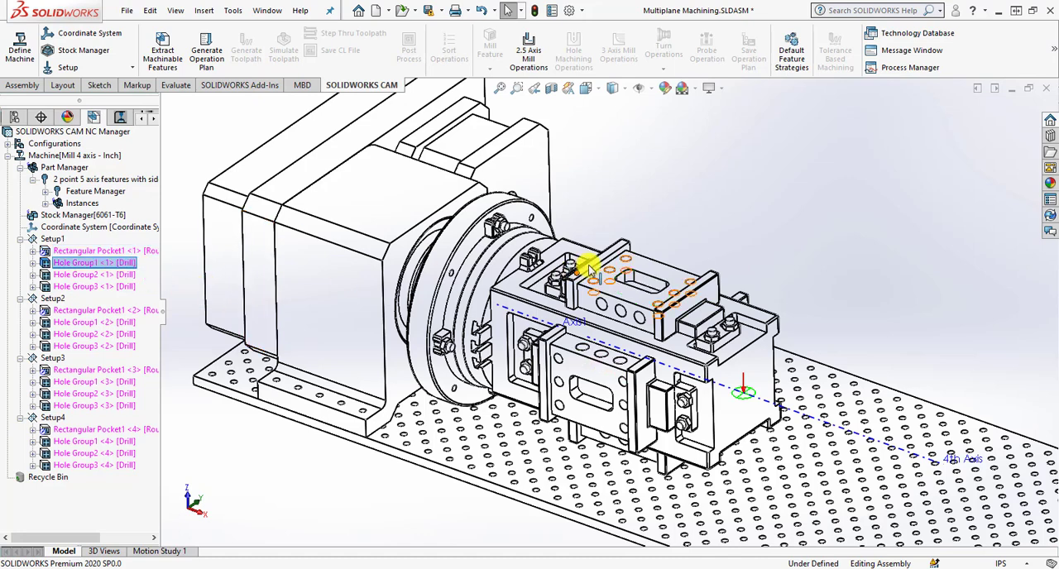
left_click(93, 276)
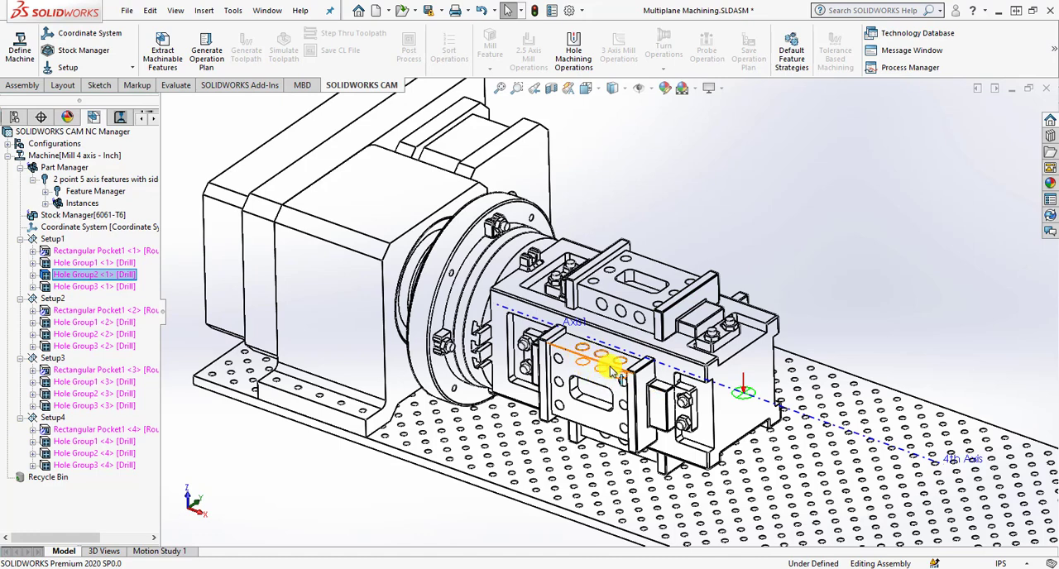
left_click(120, 286)
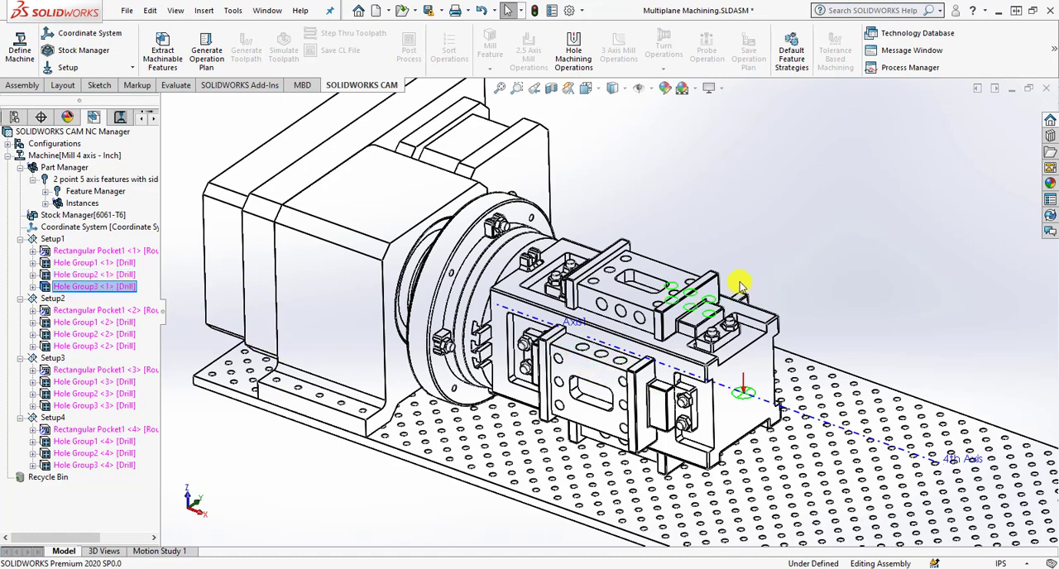
Check the machining directions of Setup2, Setup3 and Setup4 on the tombstone, leaving the setup names as they are.
mouse_move(778, 301)
middle_mouse_down()
mouse_move(787, 262)
mouse_move(750, 277)
mouse_move(739, 295)
mouse_move(780, 283)
middle_mouse_up()
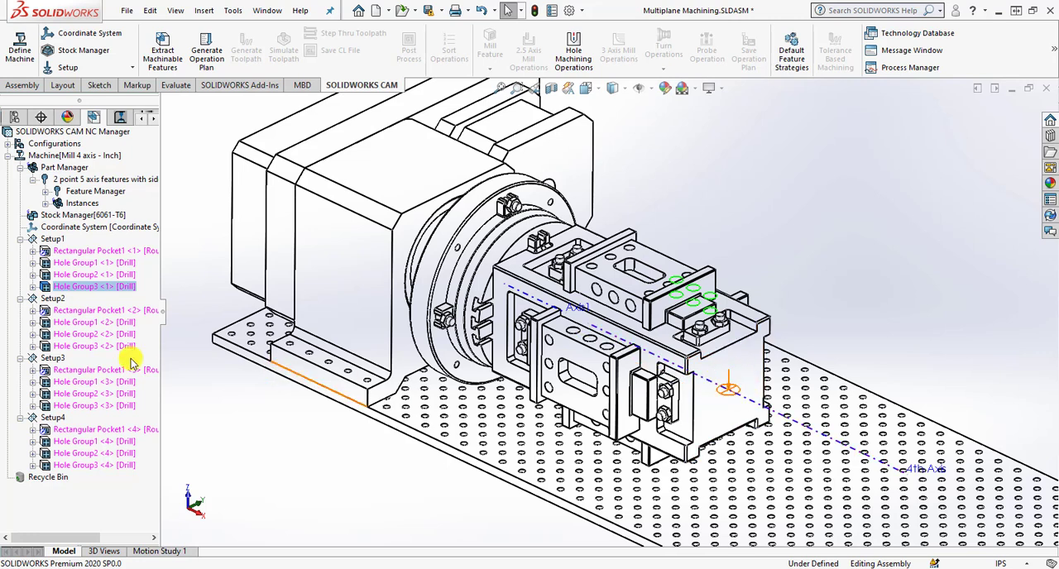
left_click(53, 299)
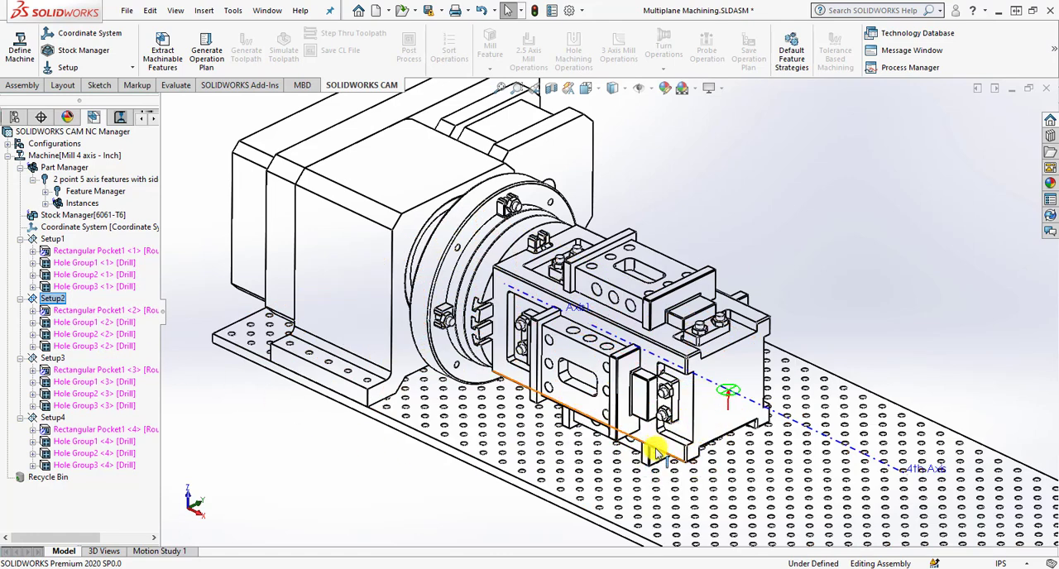
left_click(53, 359)
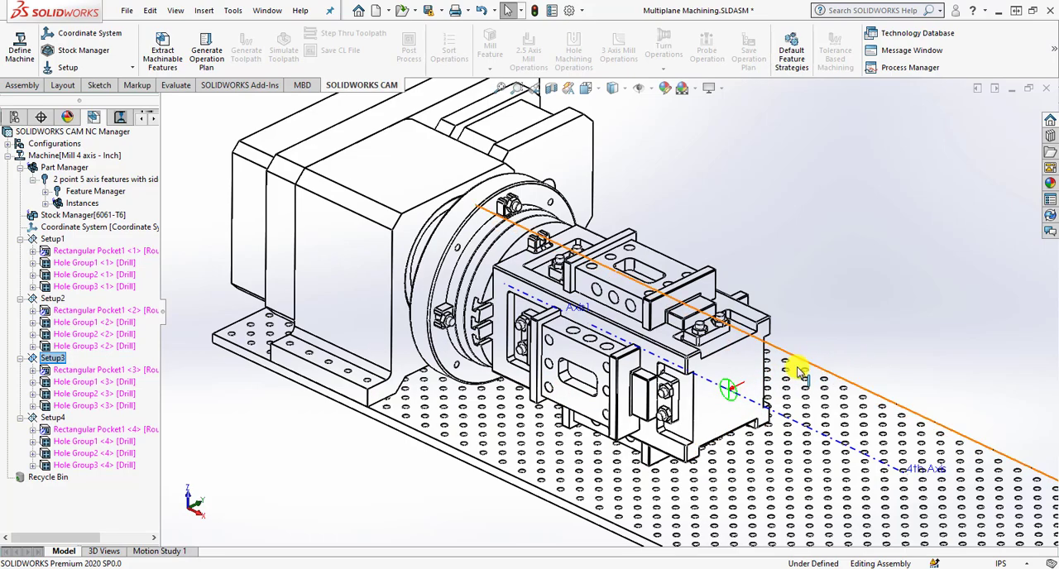
left_click(53, 418)
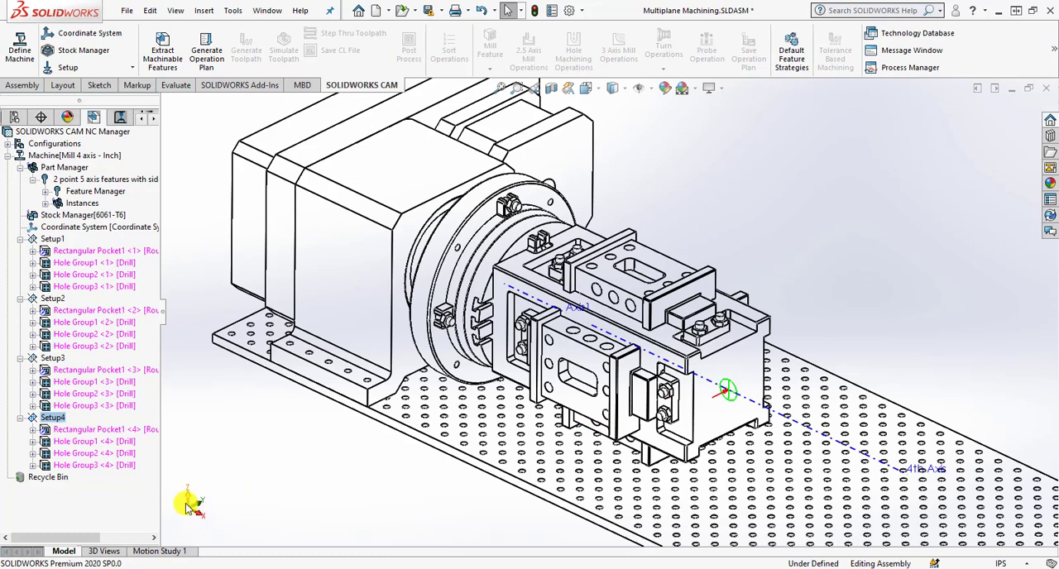
left_click(53, 418)
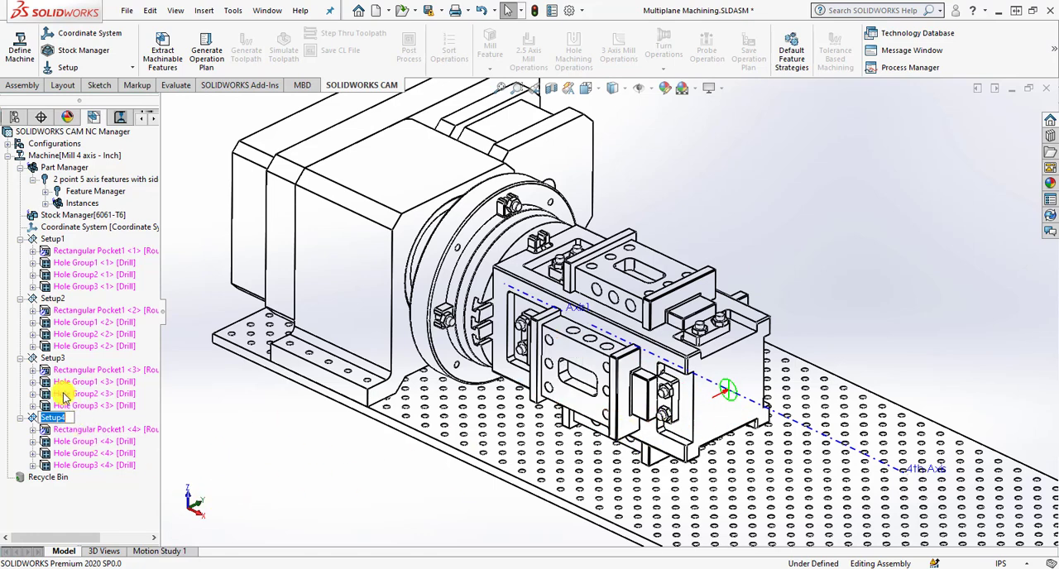
key("Return")
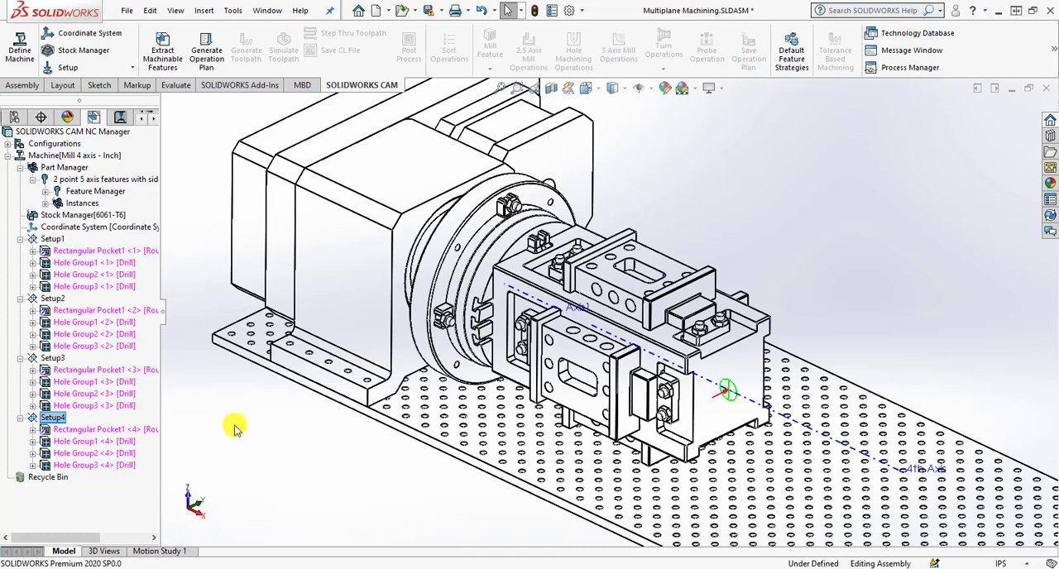
left_click(52, 358)
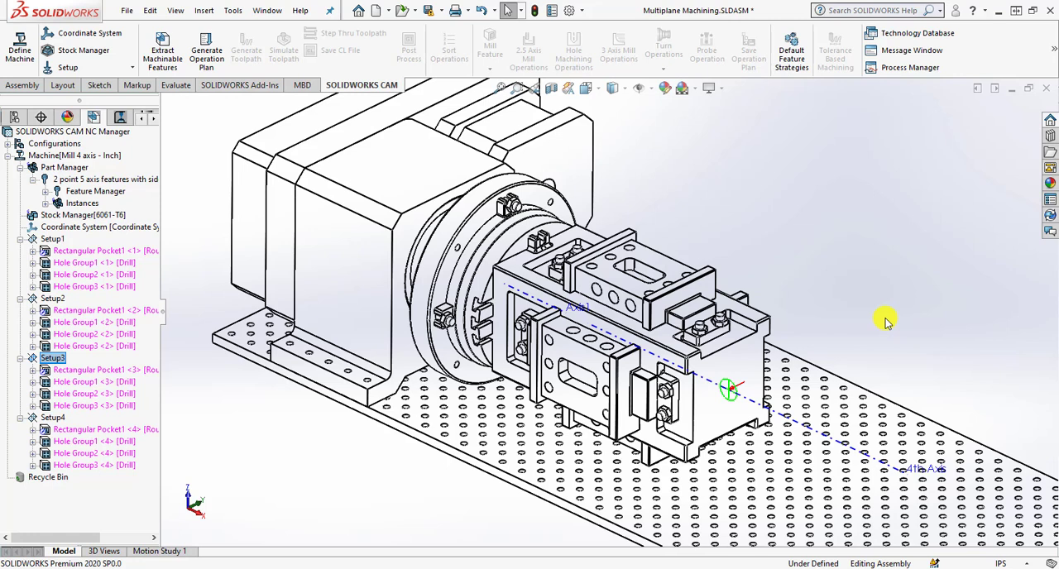
Generate the operation plan for the extracted features of all setups and preview the Setup1 operations.
left_click(207, 51)
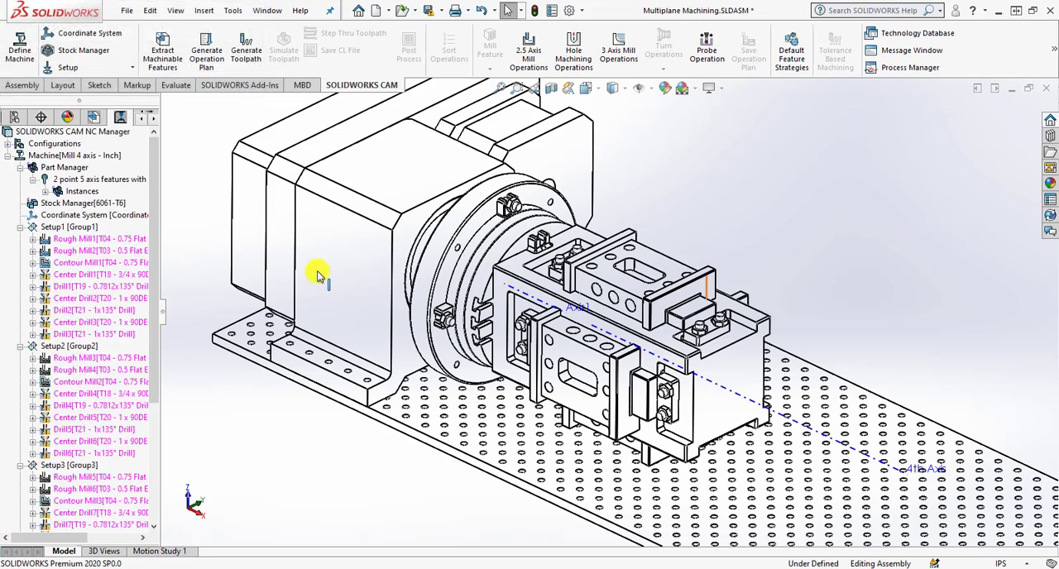
mouse_move(128, 268)
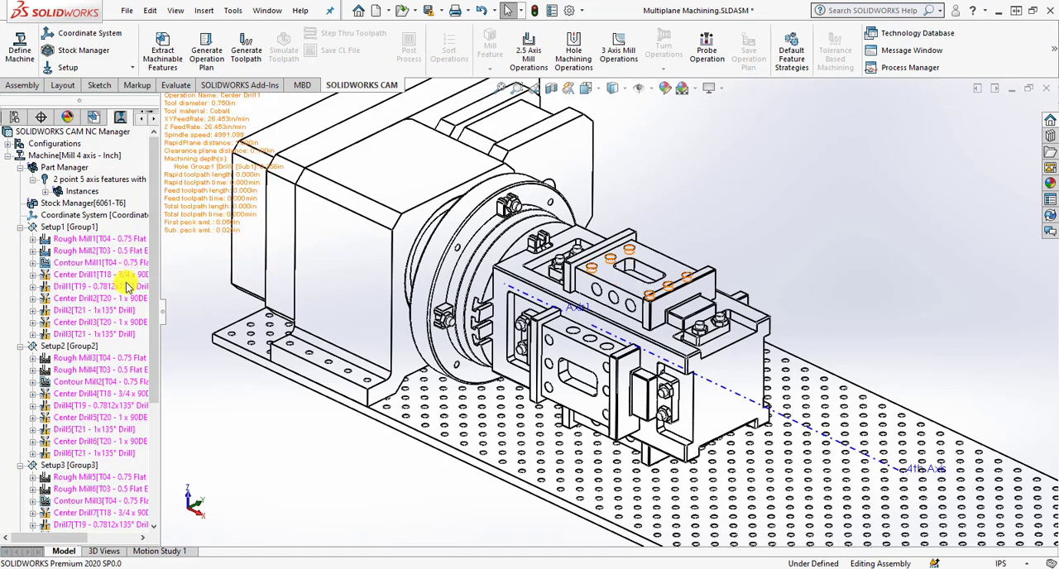
mouse_move(120, 339)
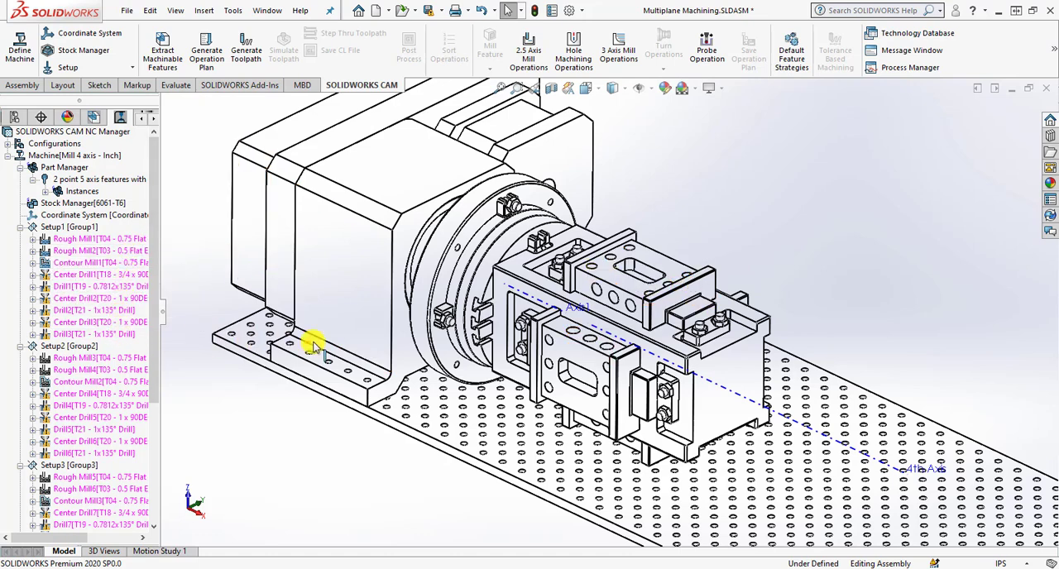
mouse_move(91, 251)
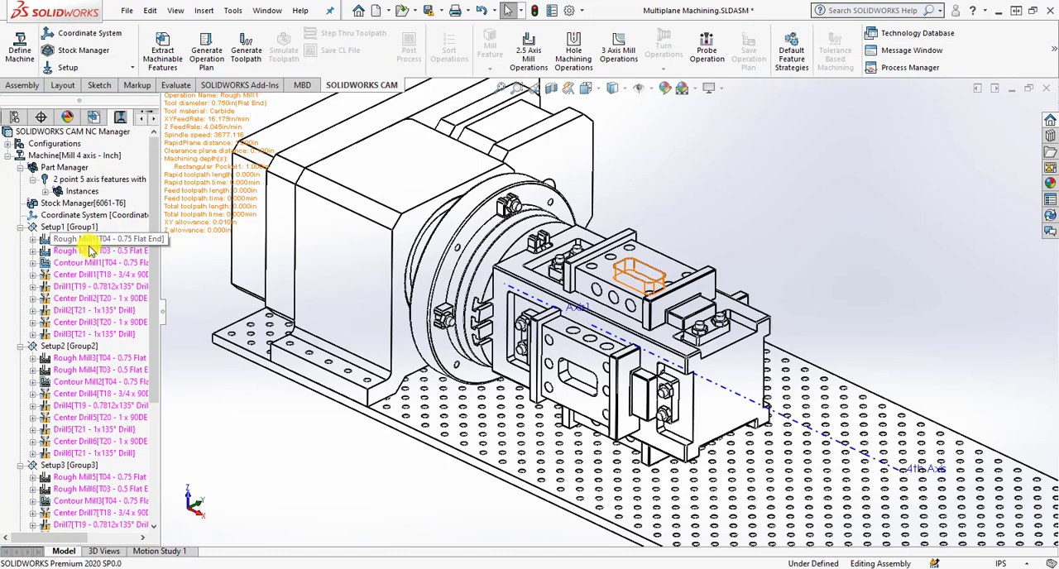
Examine the contour milling, center drilling and drilling operations of Setup1 and the features each one machines.
left_click(87, 263)
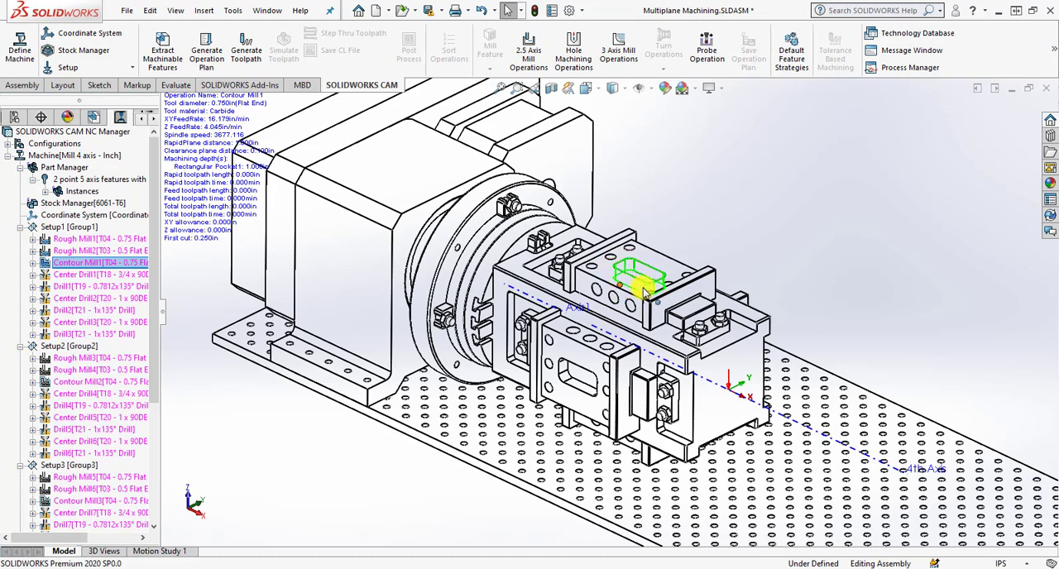
left_click(66, 275)
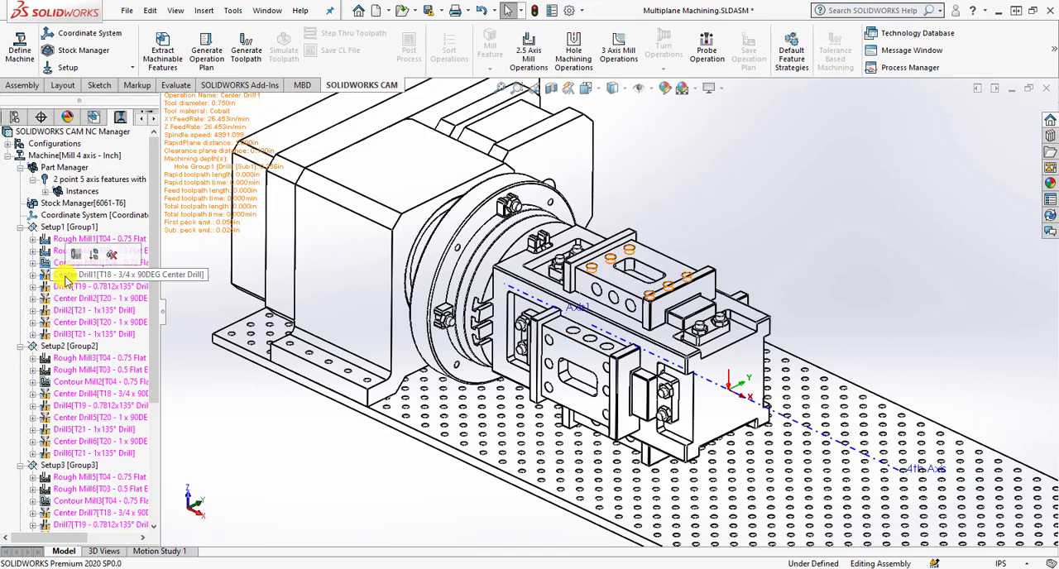
left_click(68, 287)
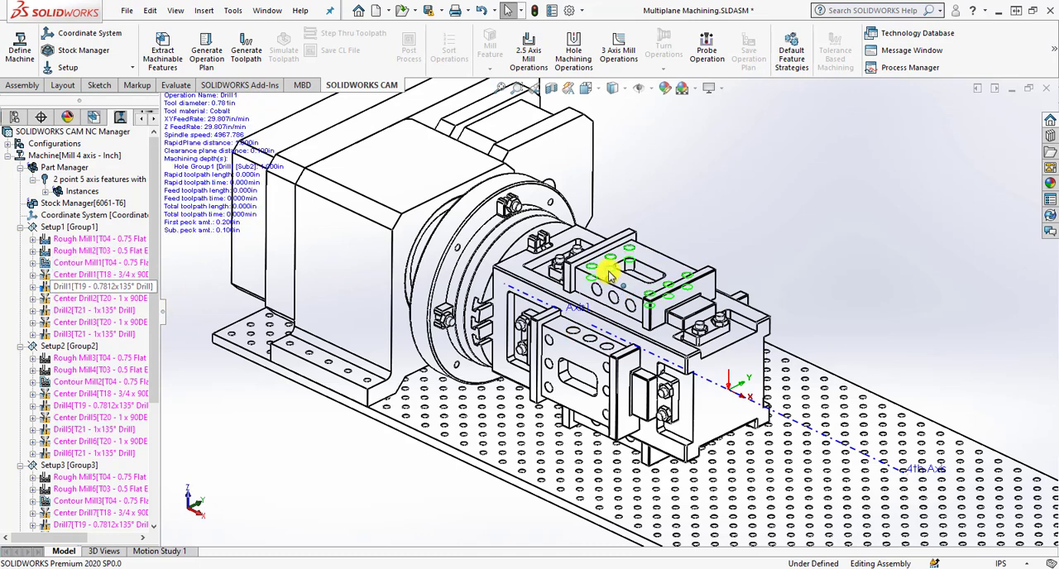
left_click(97, 300)
left_click(96, 310)
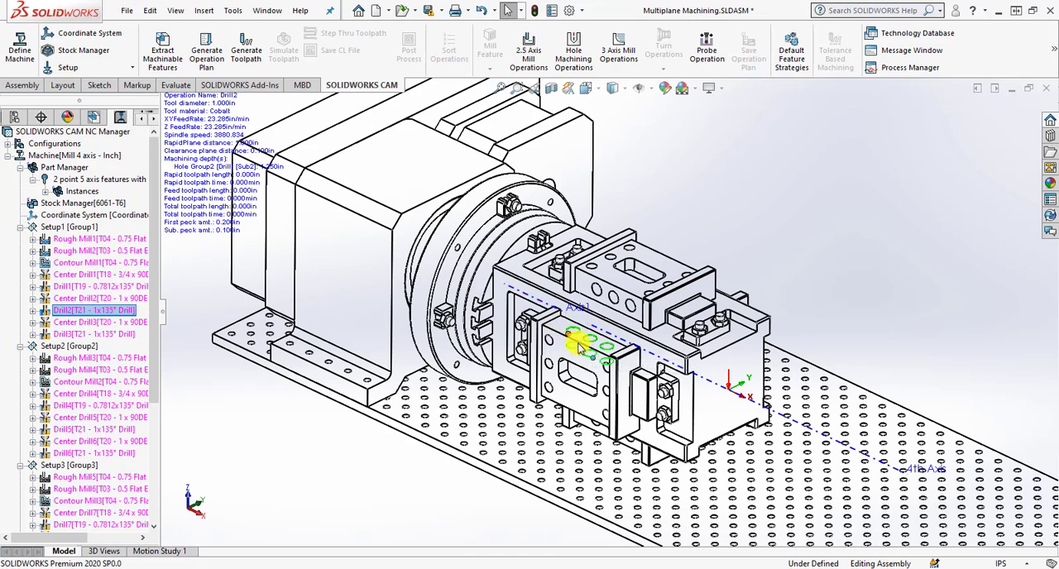
left_click(116, 323)
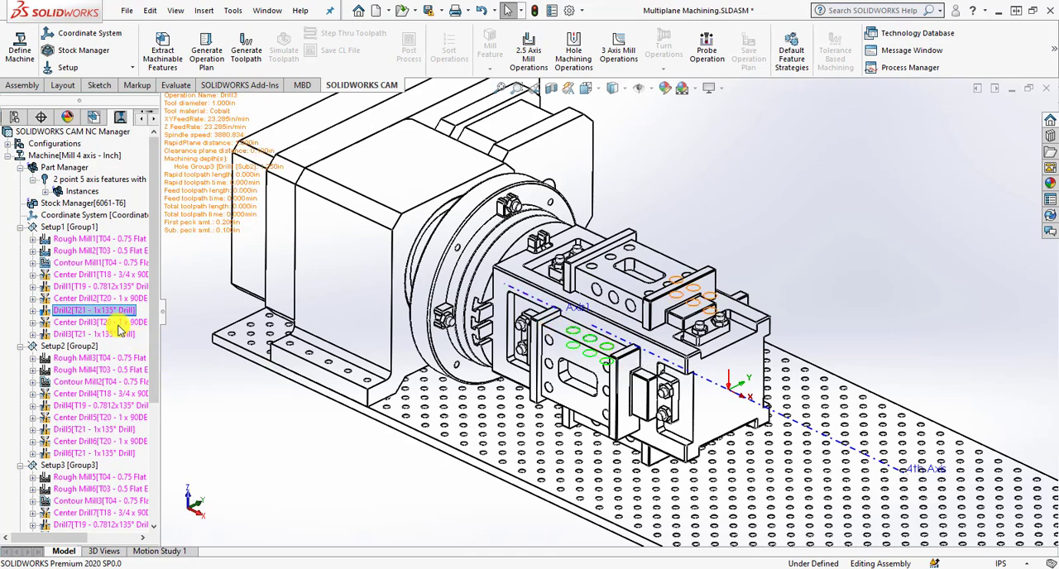
left_click(108, 335)
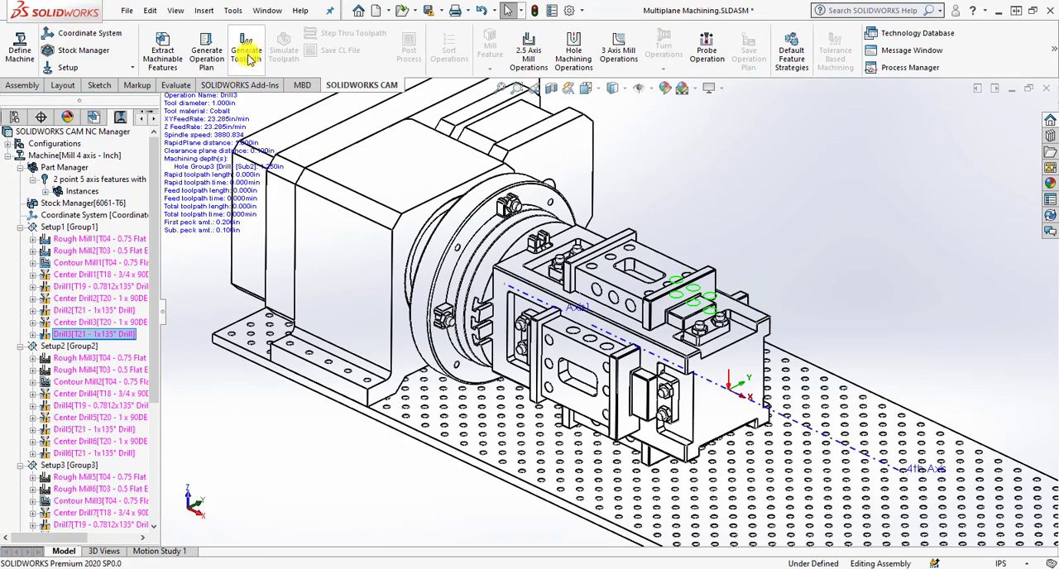
Generate the toolpaths for all operations and select Setup1's contour milling operation.
left_click(246, 52)
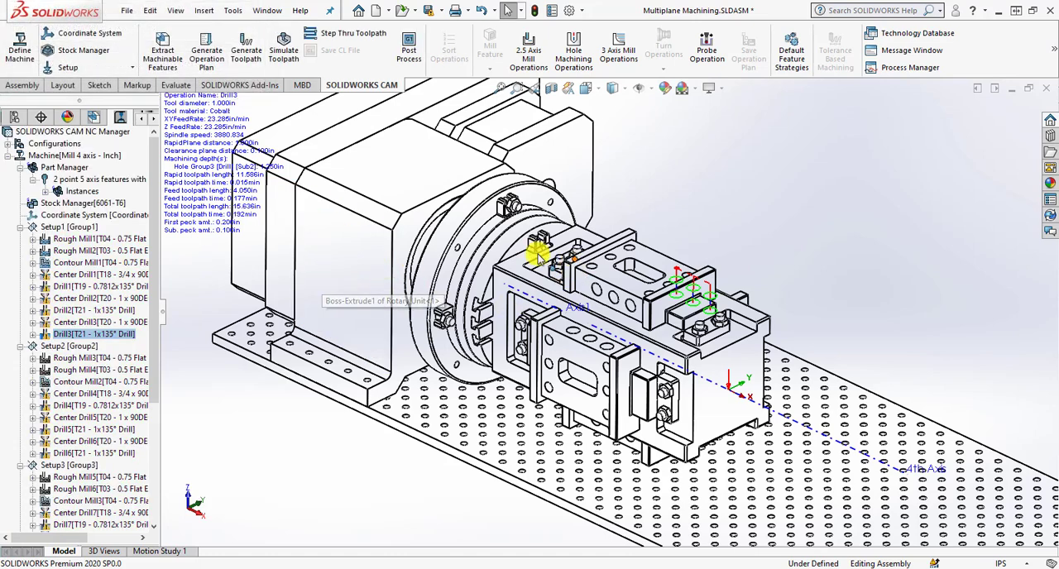
left_click(83, 263)
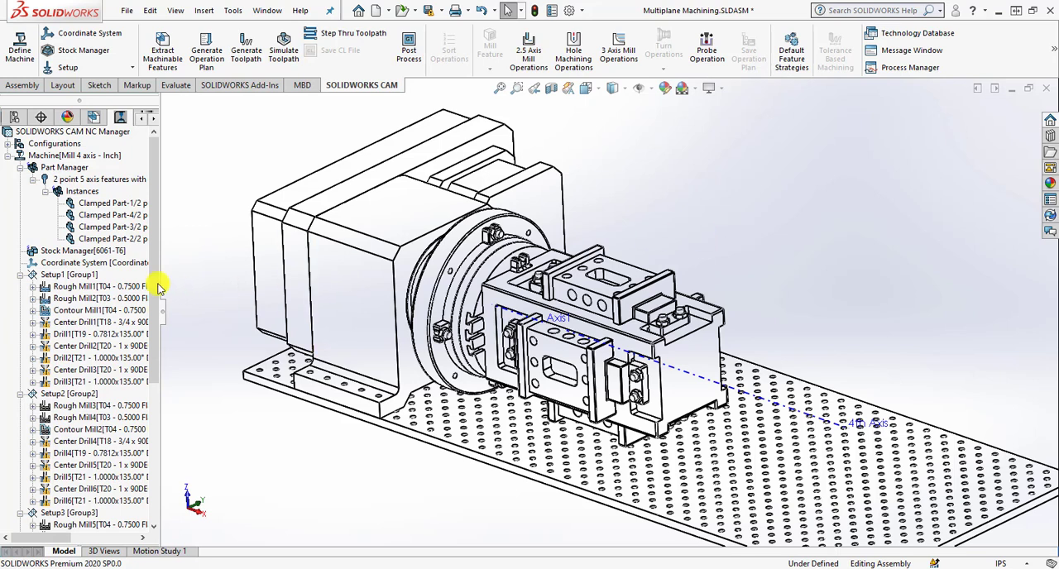
Open Setup1's definition and add the rotary table and the tombstone to its fixtures.
left_click(73, 276)
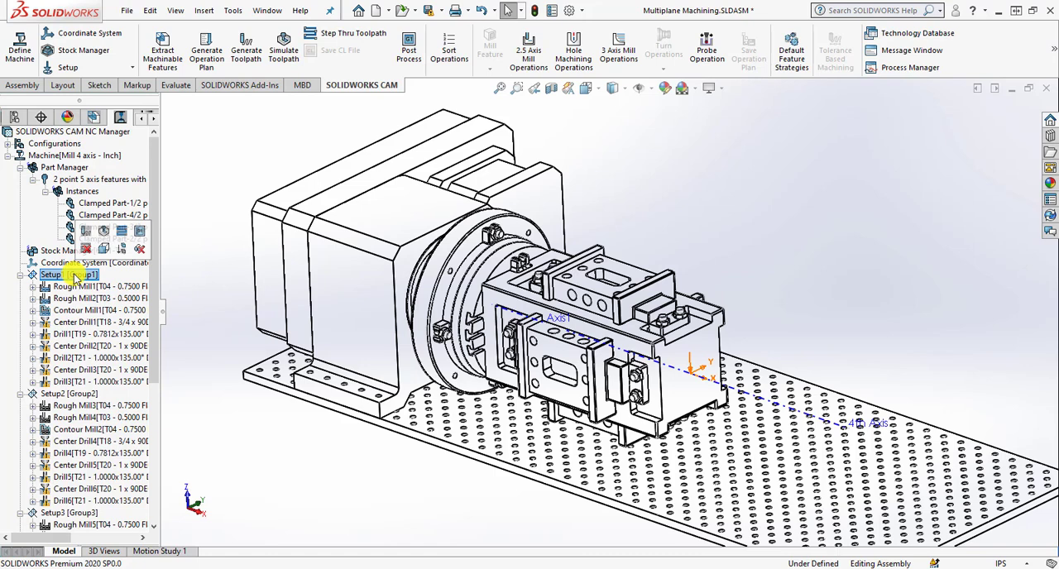
right_click(74, 276)
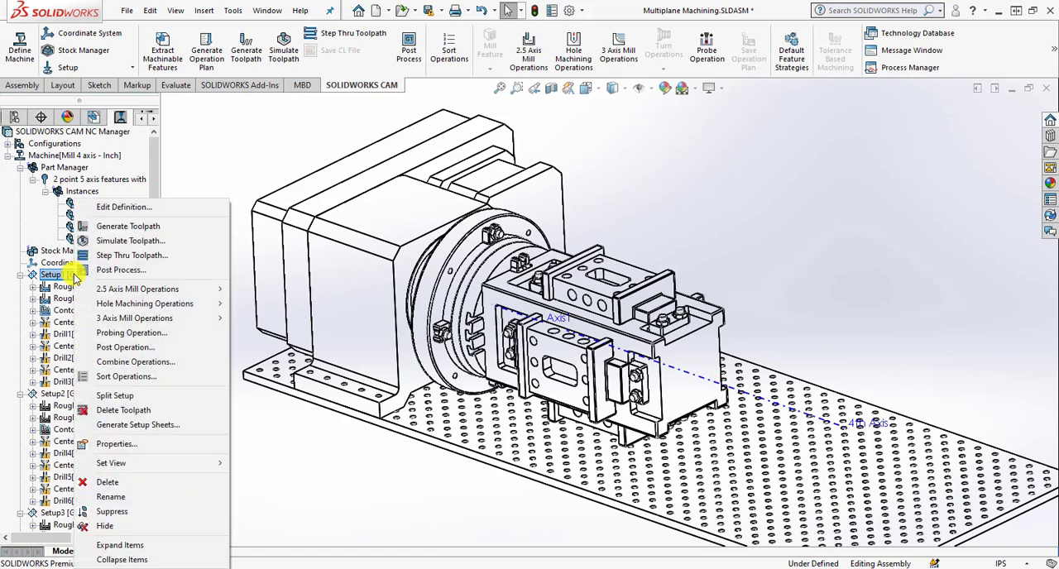
left_click(124, 206)
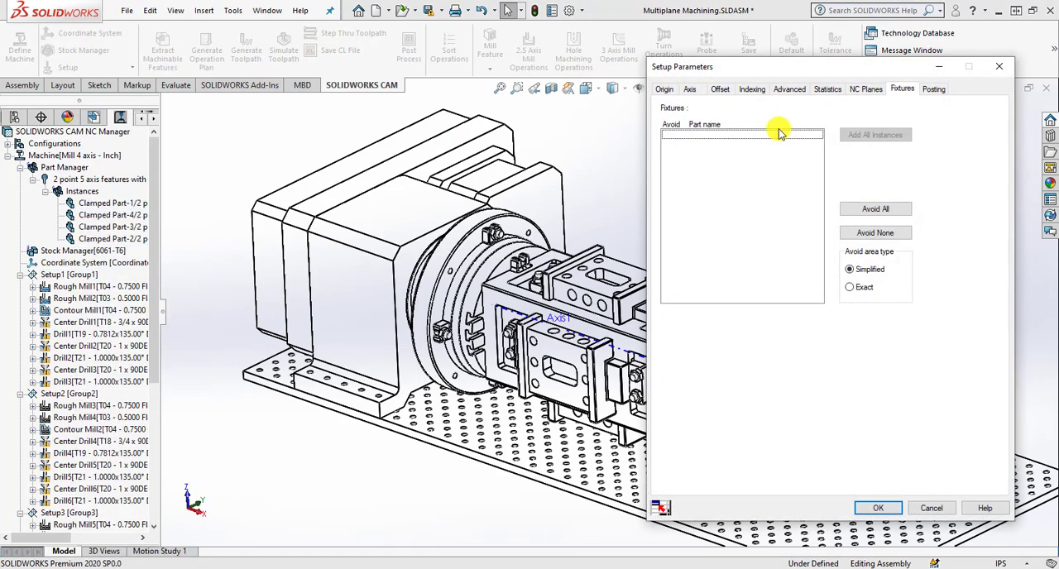
left_click_drag(755, 73, 751, 73)
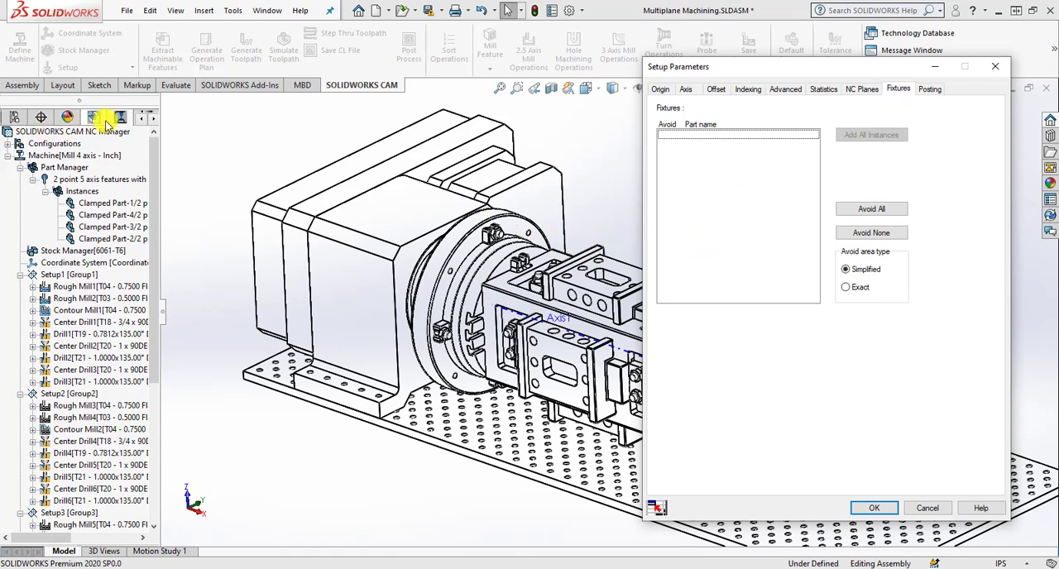
left_click(14, 120)
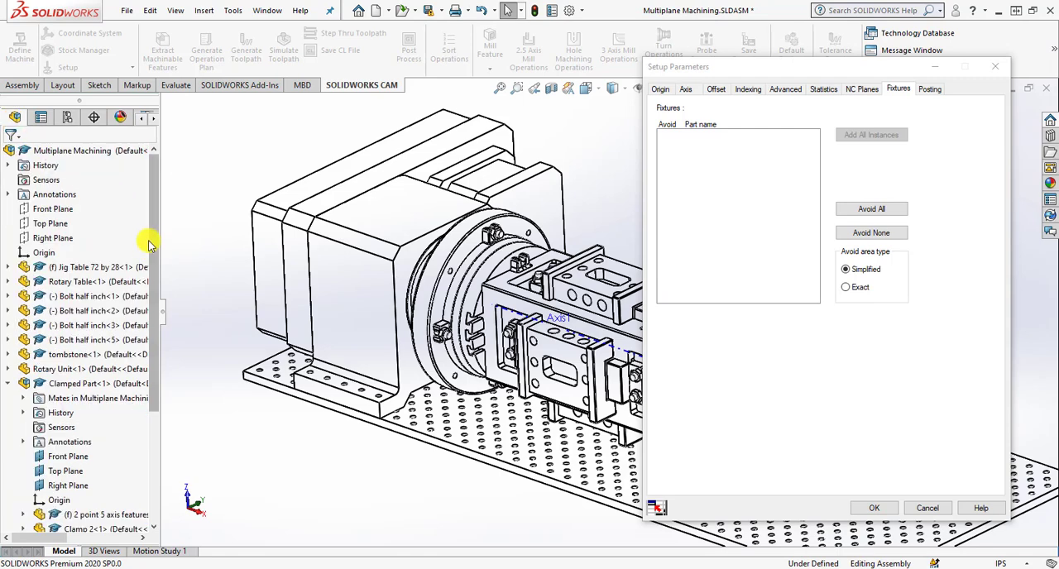
left_click(86, 282)
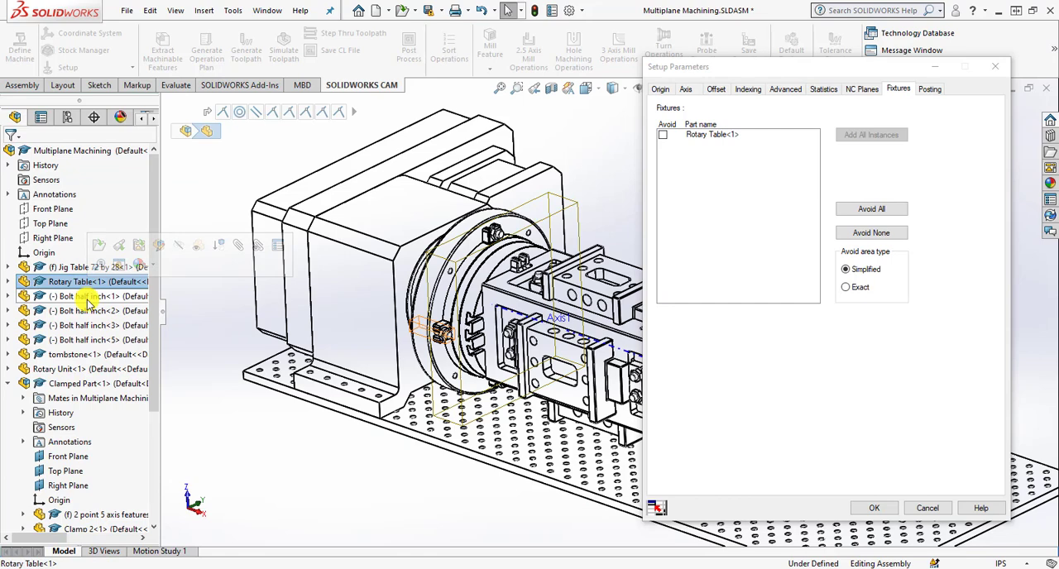
left_click(86, 357)
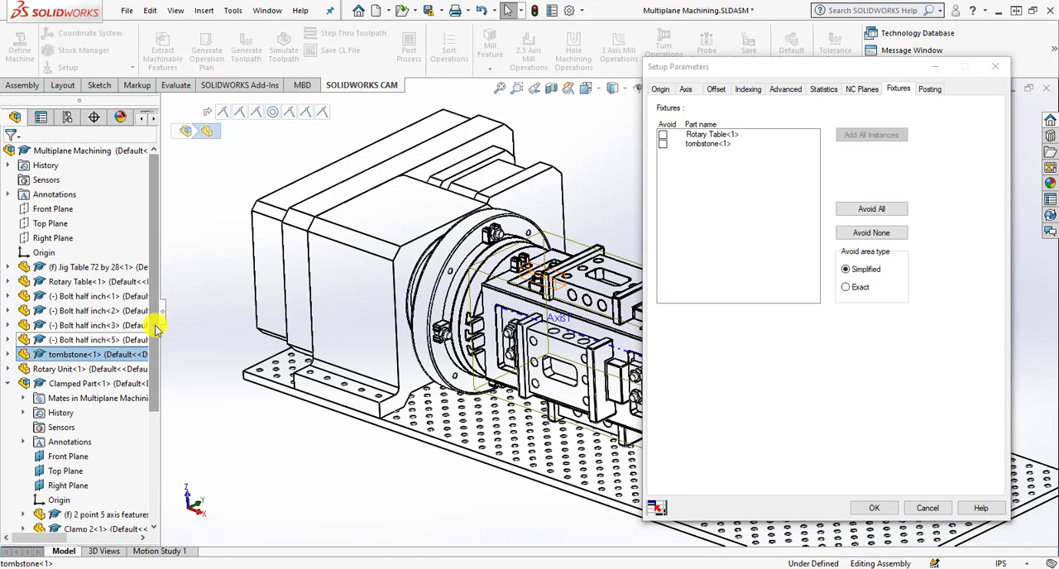
Add both Clamp 2 instances and the four half-inch bolts of Clamped Part<1> to Setup1's fixtures.
left_click_drag(156, 329, 156, 386)
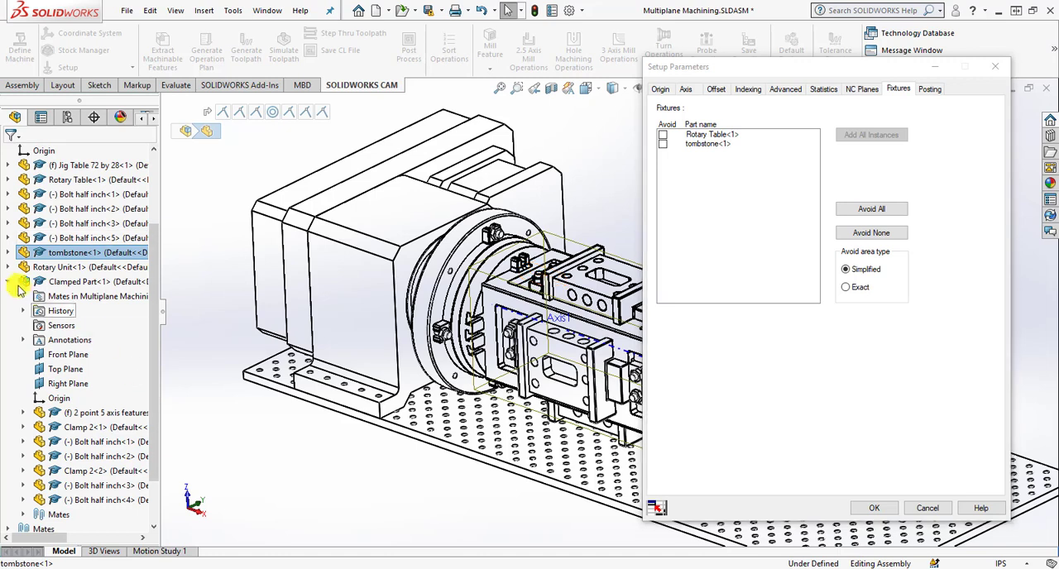
left_click(103, 429)
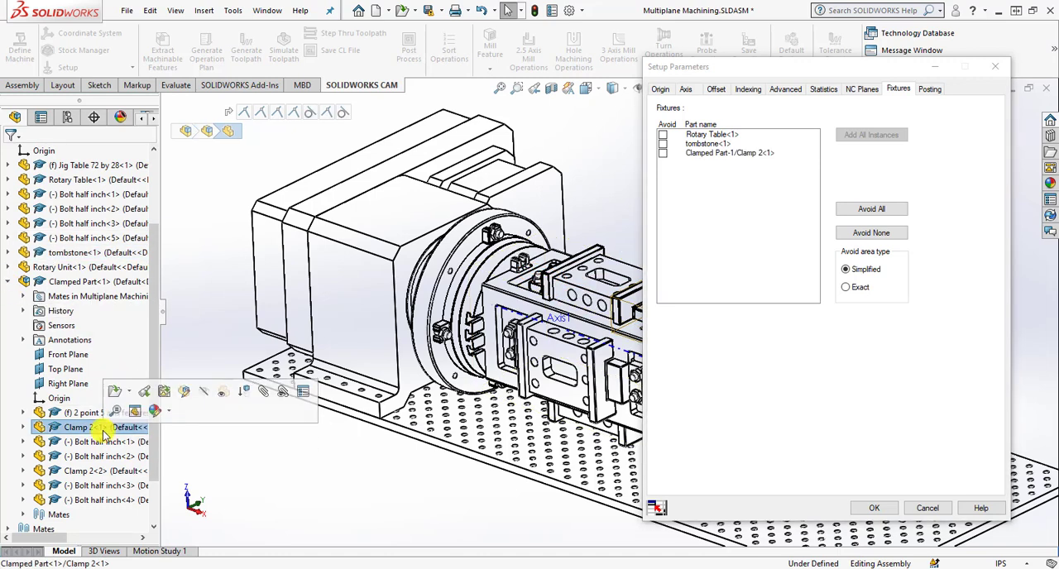
left_click(101, 444)
left_click(100, 457)
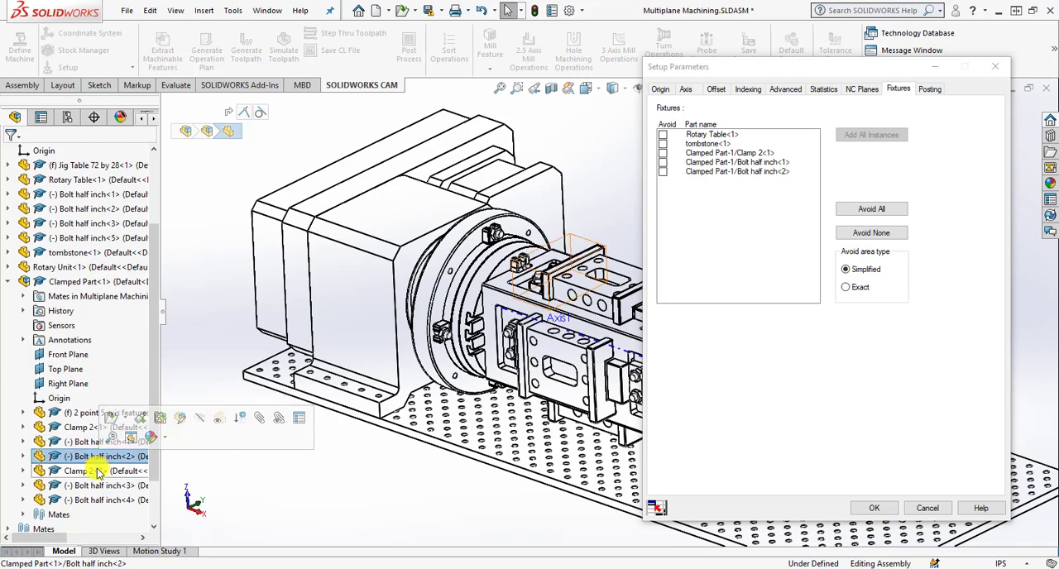
left_click(88, 471)
left_click(98, 486)
left_click(92, 500)
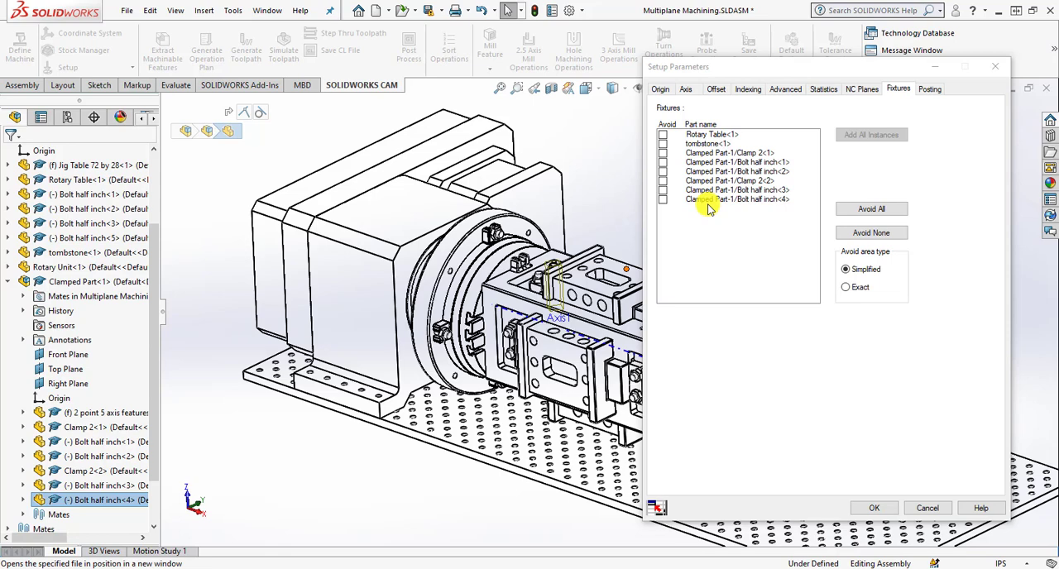
Add both Clamp 2 instances and the four half-inch bolts of the patterned Clamped Part<2> to Setup1's fixtures.
scroll(151, 414, "down", 3)
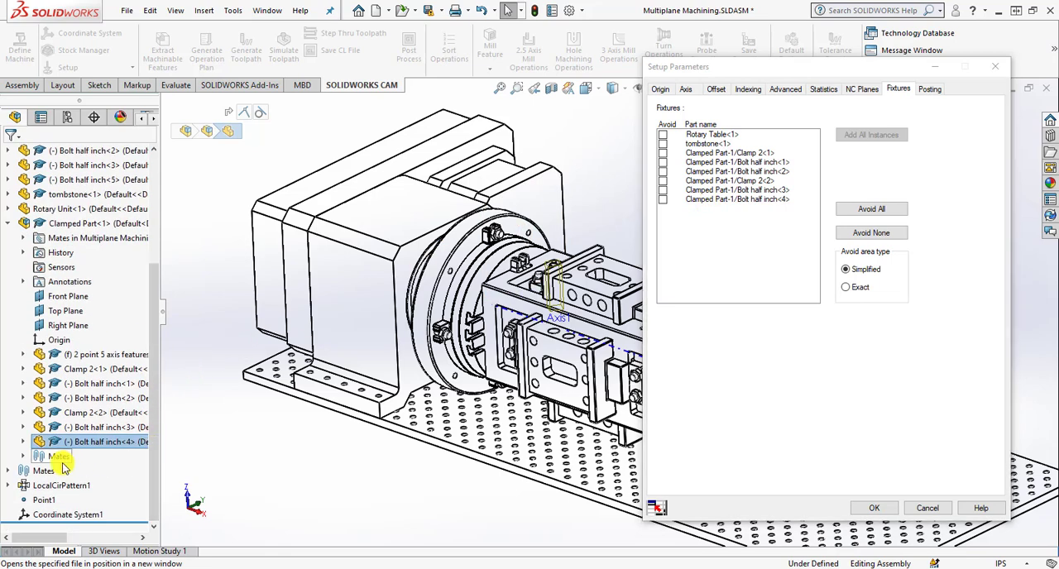
left_click(8, 486)
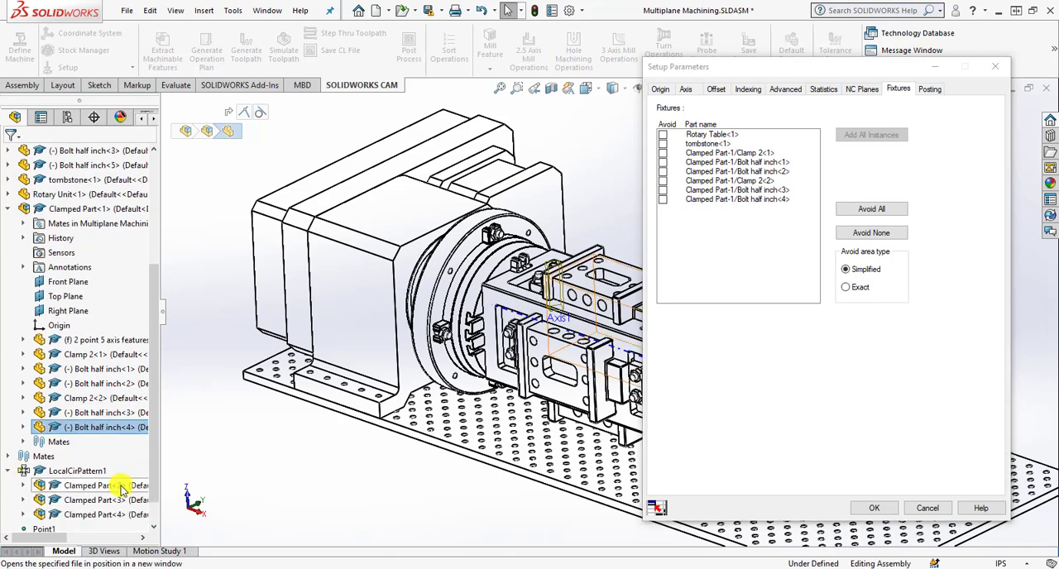
scroll(145, 471, "down", 2)
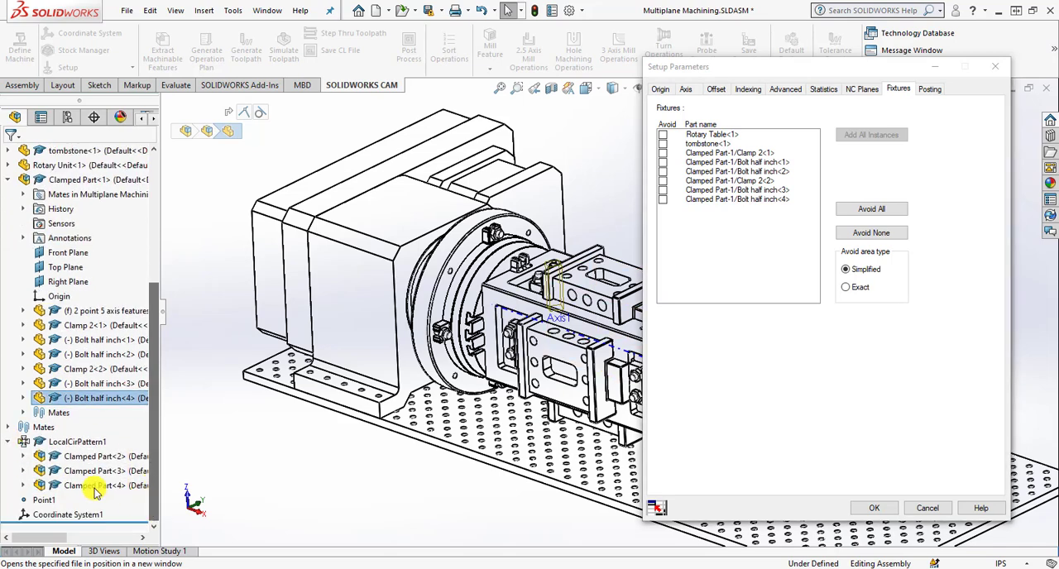
left_click(23, 456)
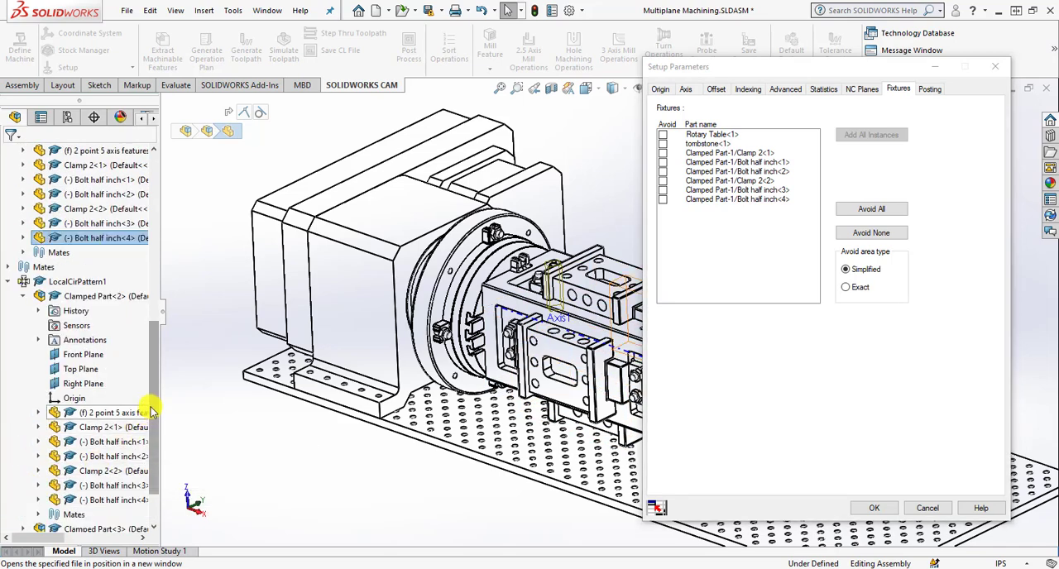
left_click_drag(151, 412, 149, 437)
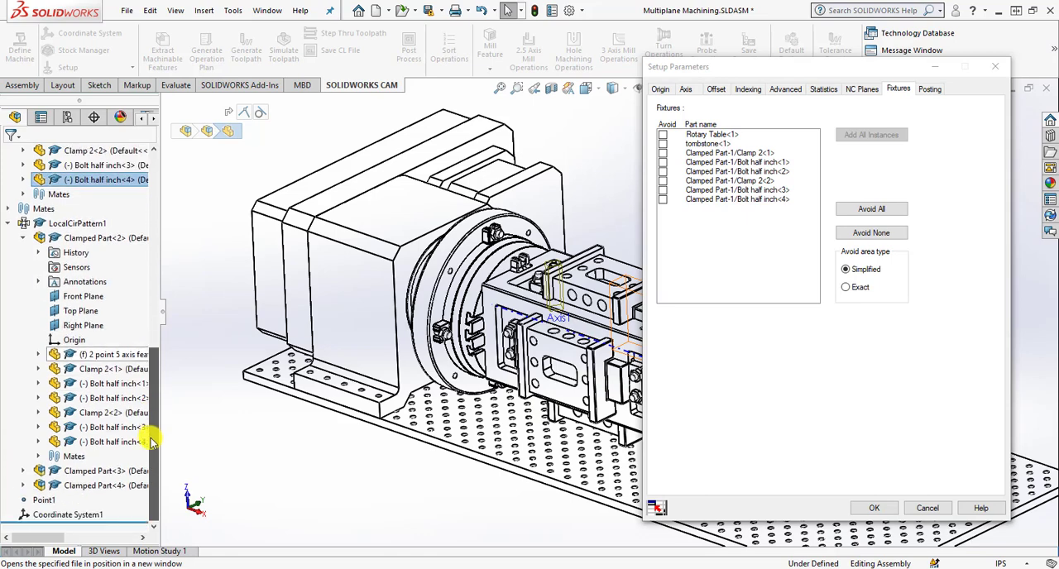
left_click(106, 370)
left_click(103, 384)
left_click(101, 398)
left_click(101, 412)
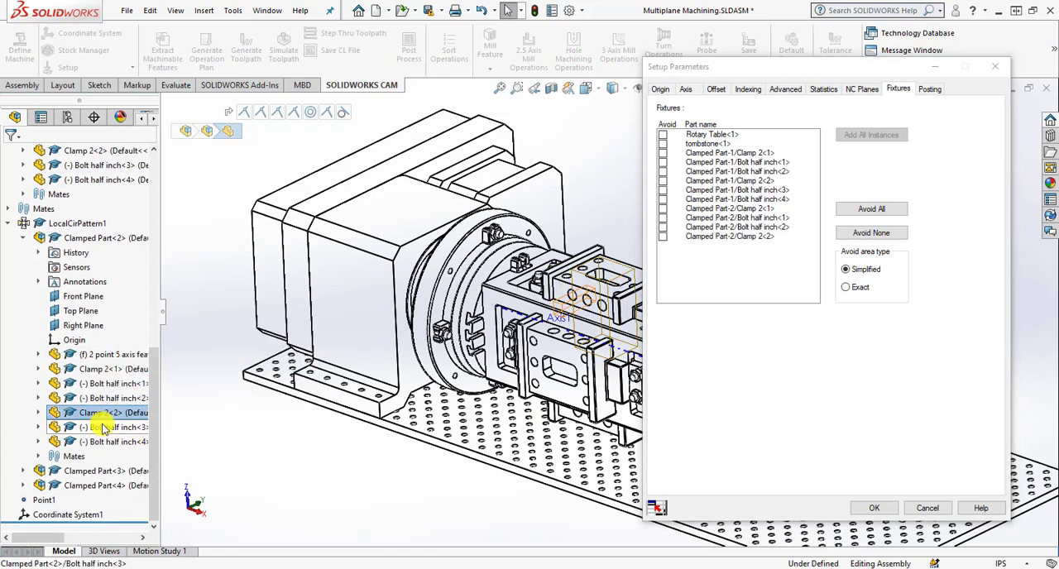
left_click(103, 427)
left_click(101, 442)
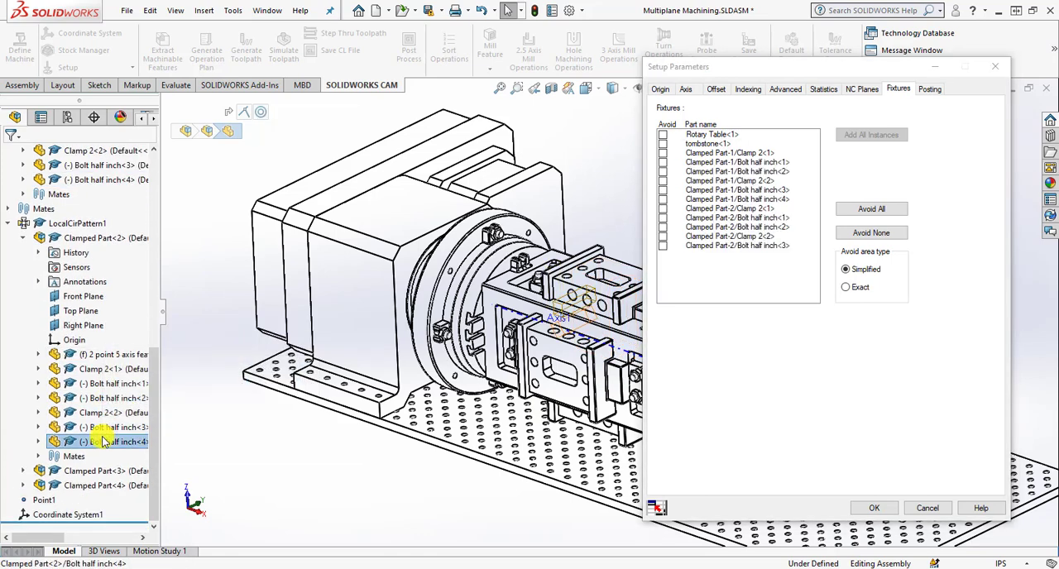
Add both Clamp 2 instances and the four half-inch bolts of the patterned Clamped Part<3> to Setup1's fixtures.
left_click(23, 470)
scroll(24, 472, "down", 5)
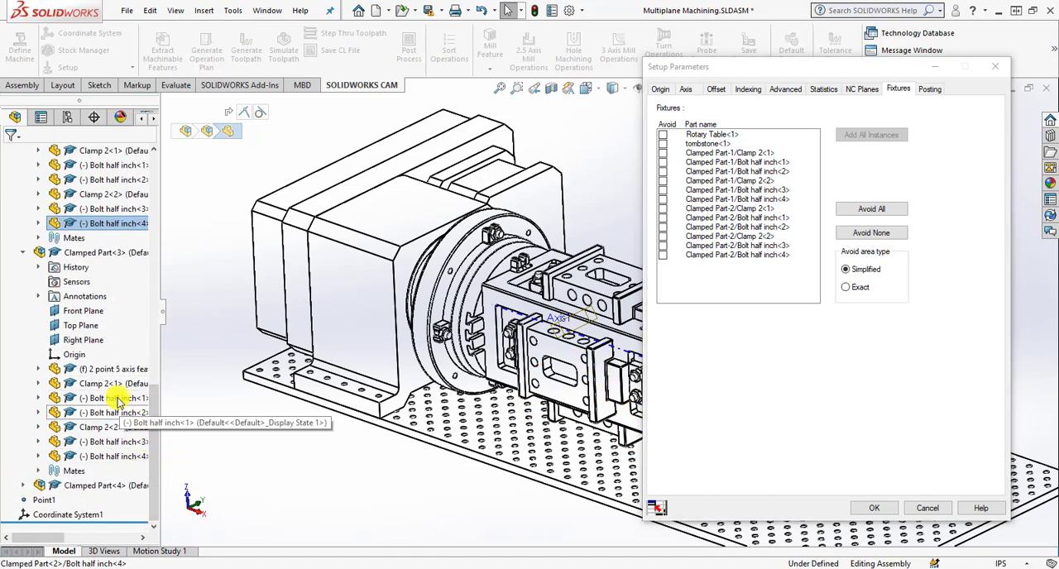
left_click(103, 384)
left_click(109, 398)
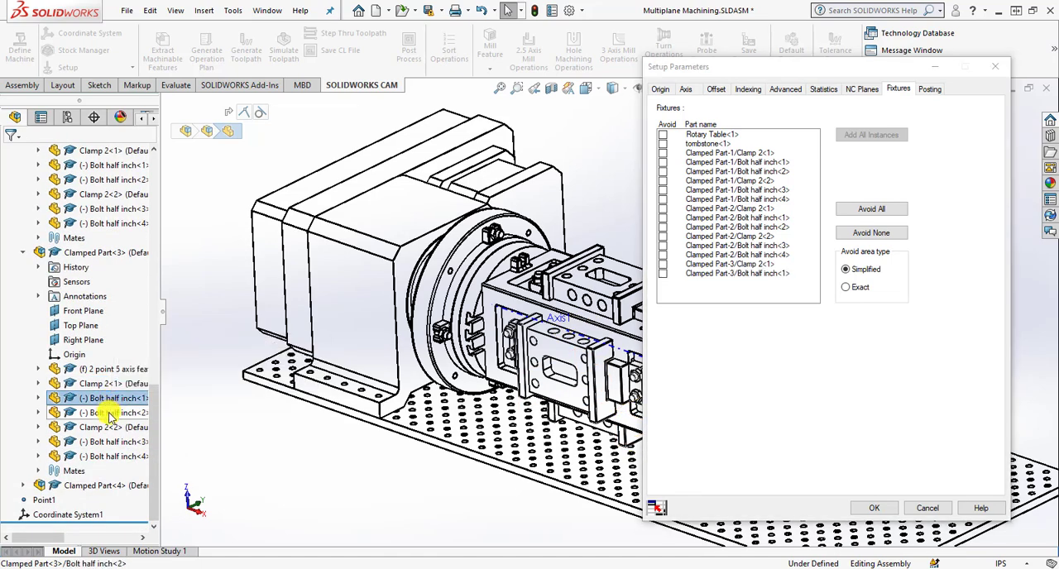
left_click(109, 413)
left_click(107, 427)
left_click(108, 442)
left_click(107, 456)
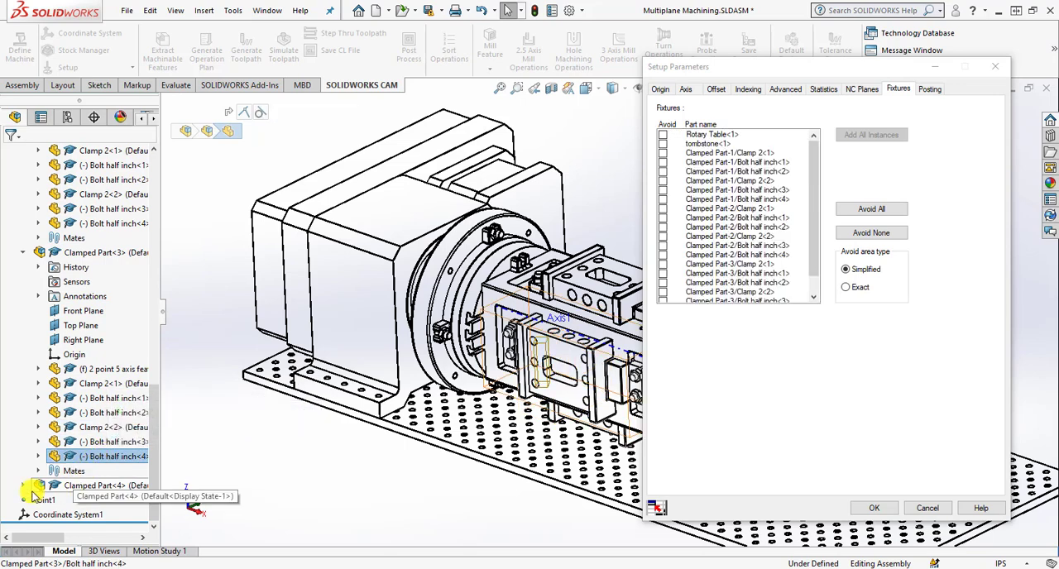
Add both Clamp 2 instances and the four half-inch bolts of the patterned Clamped Part<4> to Setup1's fixtures.
left_click(24, 486)
scroll(25, 489, "down", 4)
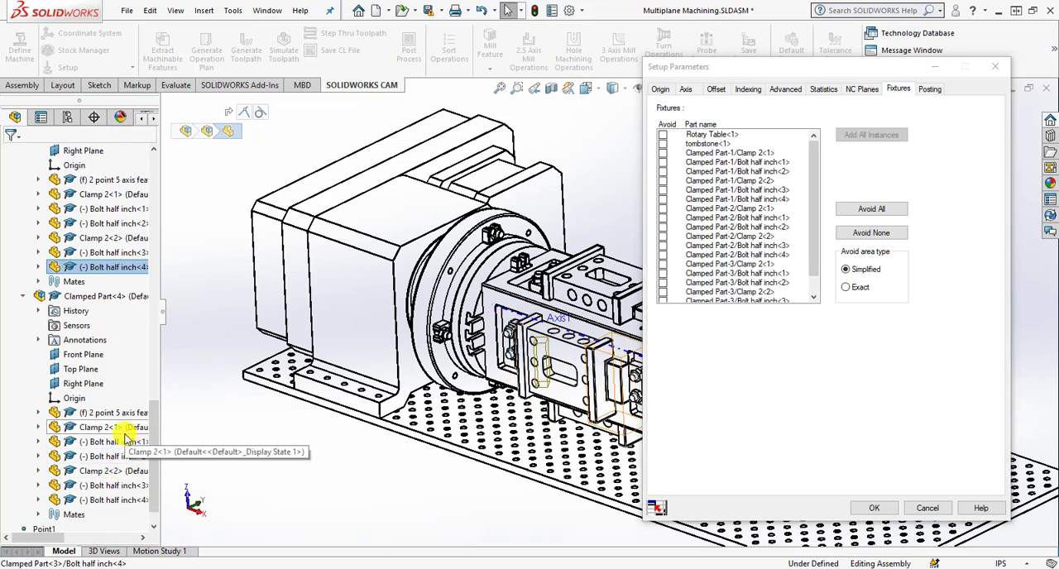
left_click(120, 429)
left_click(114, 442)
left_click(116, 456)
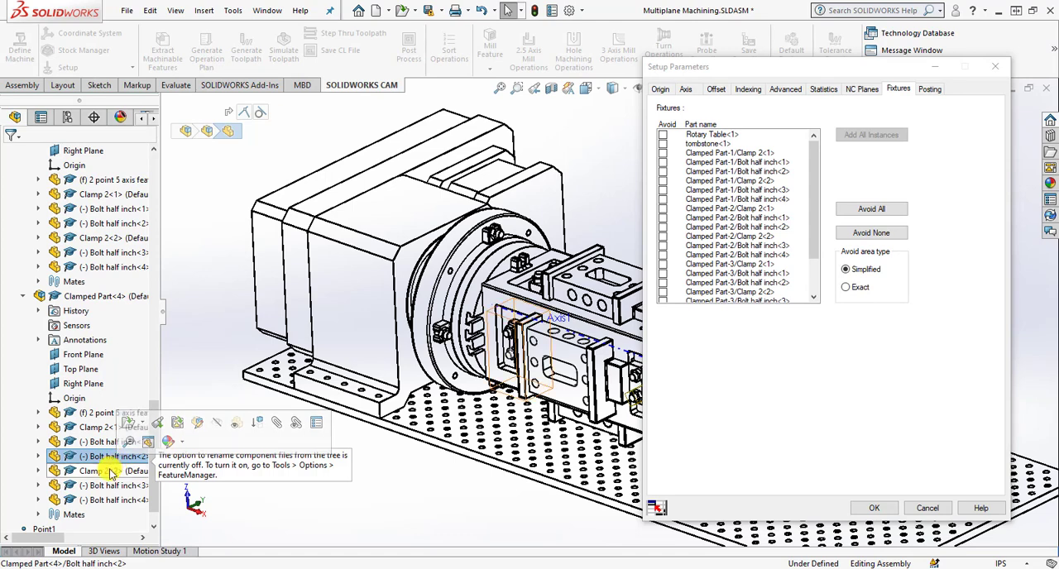
left_click(113, 471)
left_click(113, 485)
left_click(112, 500)
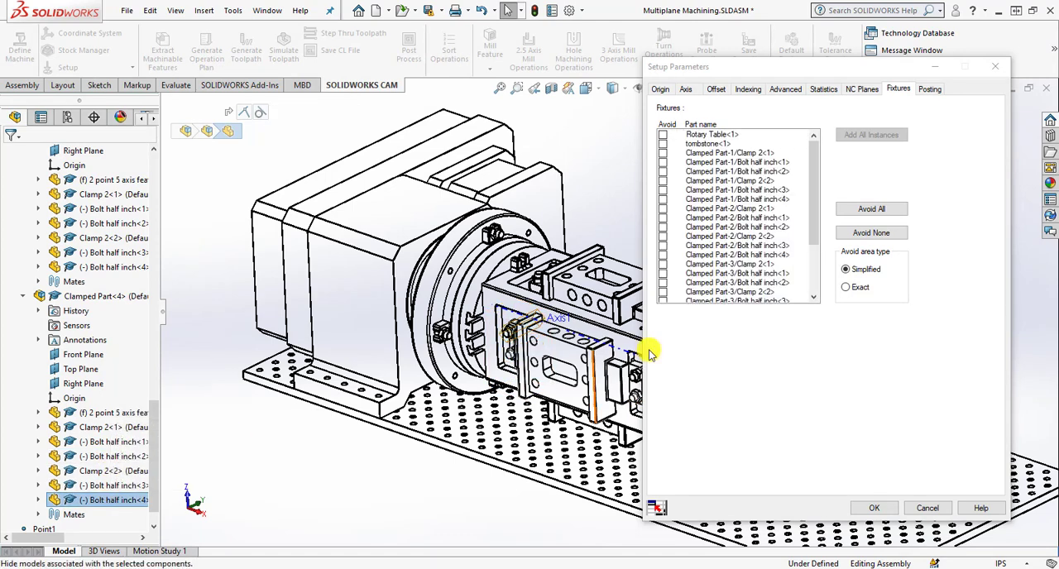
Mark all of Setup1's fixtures to be avoided with the Exact avoid area type and regenerate the toolpaths.
left_click_drag(811, 229, 814, 286)
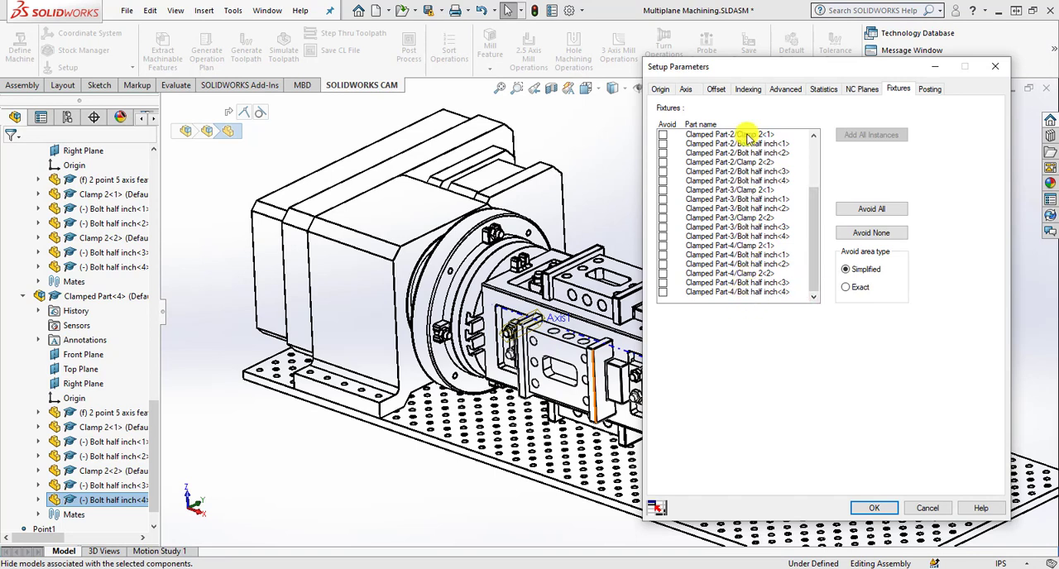
left_click_drag(807, 216, 817, 178)
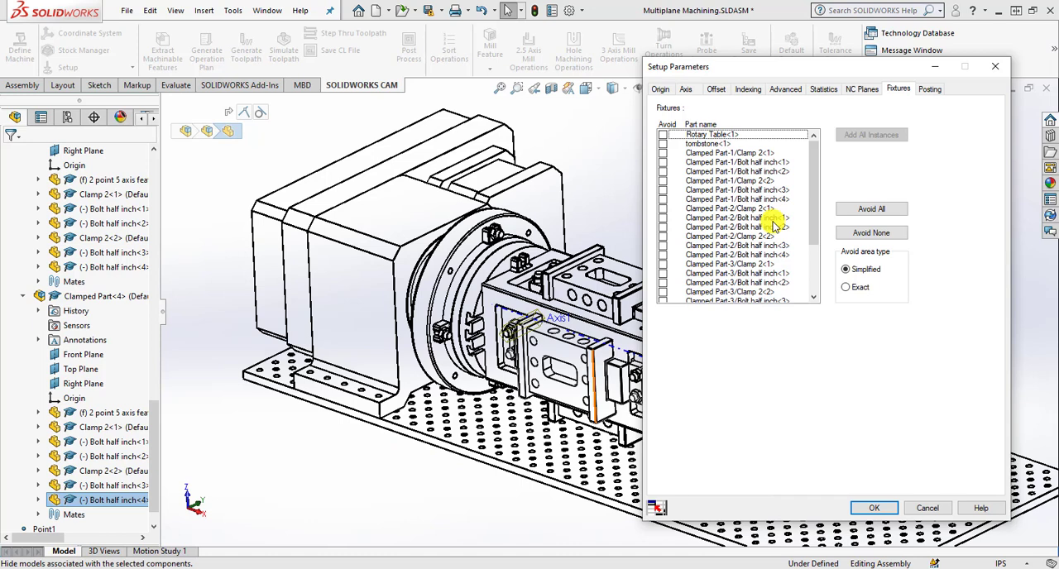
left_click(850, 211)
left_click_drag(811, 197, 815, 148)
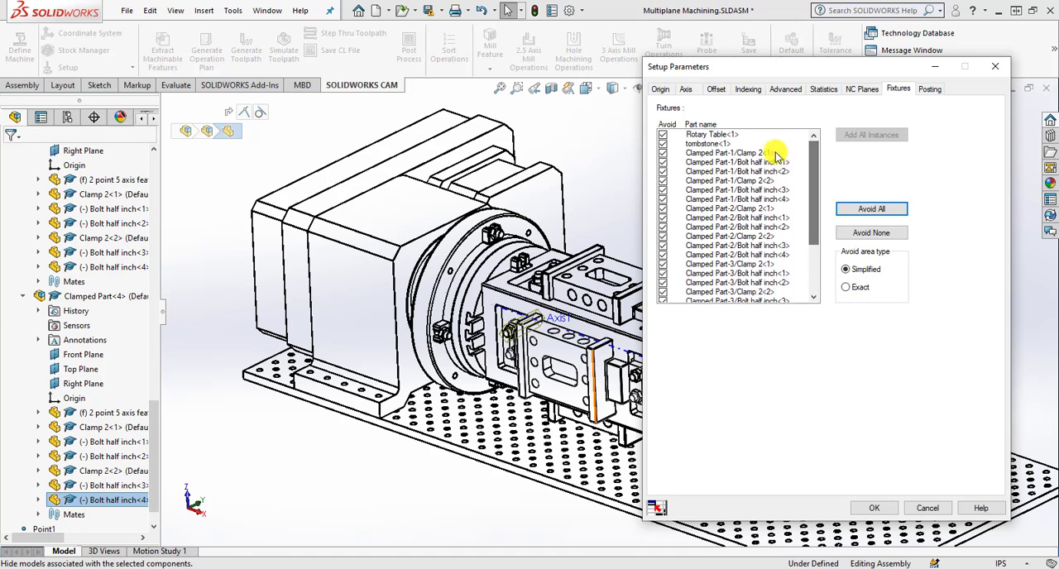
left_click(847, 287)
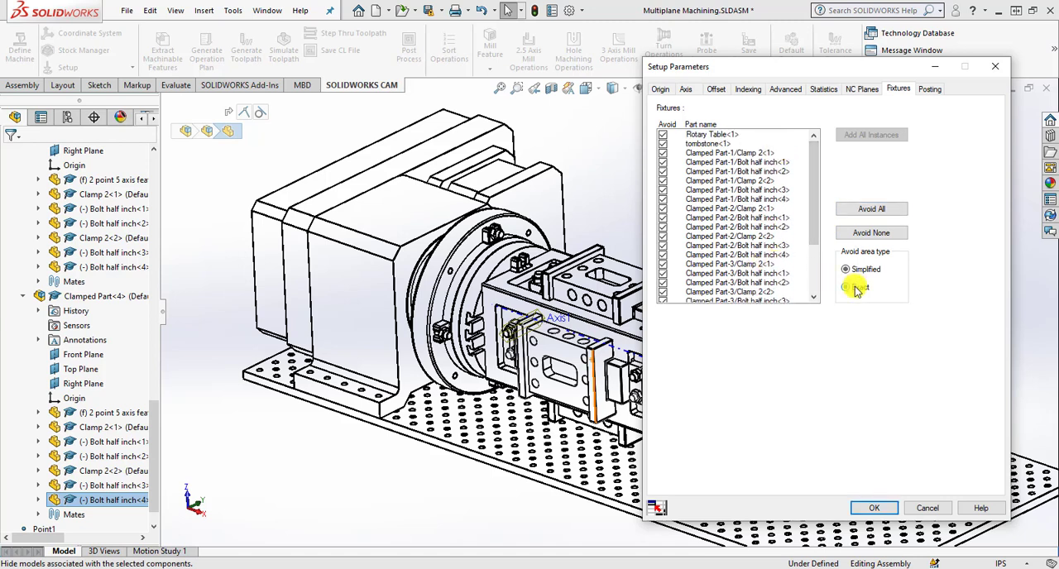
left_click(875, 510)
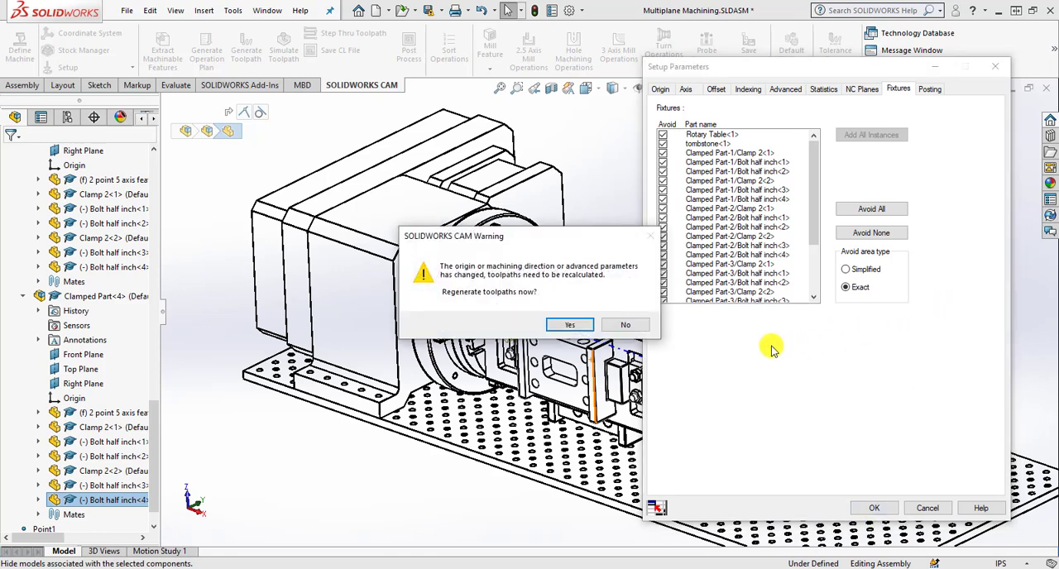
left_click_drag(567, 241, 585, 242)
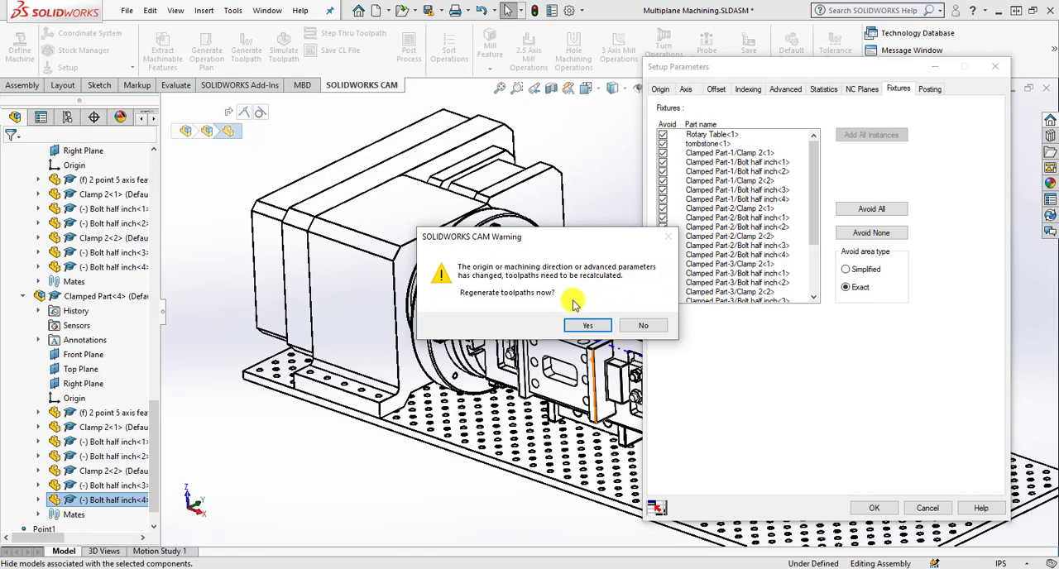
left_click(586, 326)
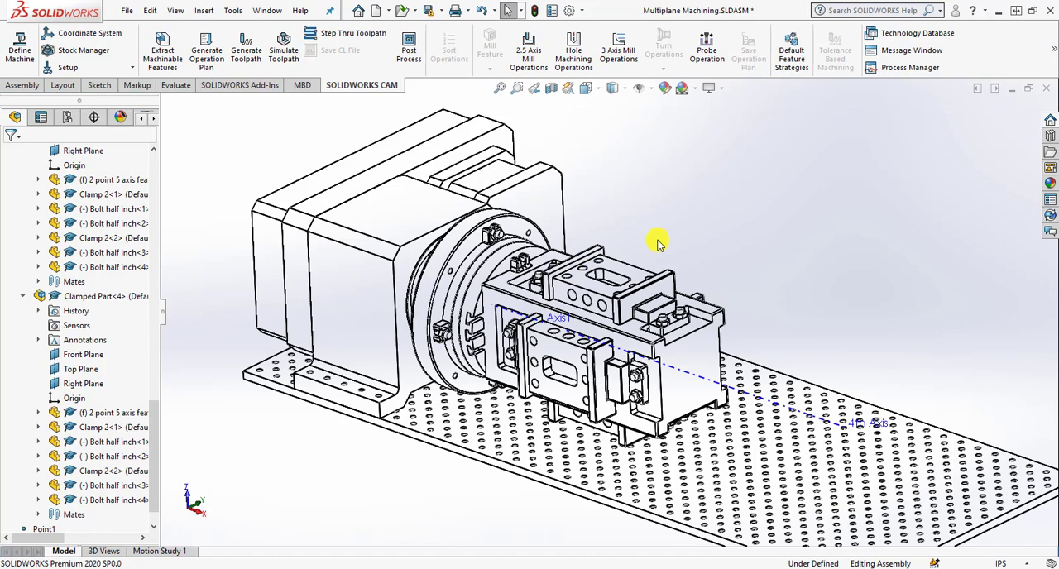
Simulate the toolpaths of all setups on the tombstone through to the end.
left_click(283, 52)
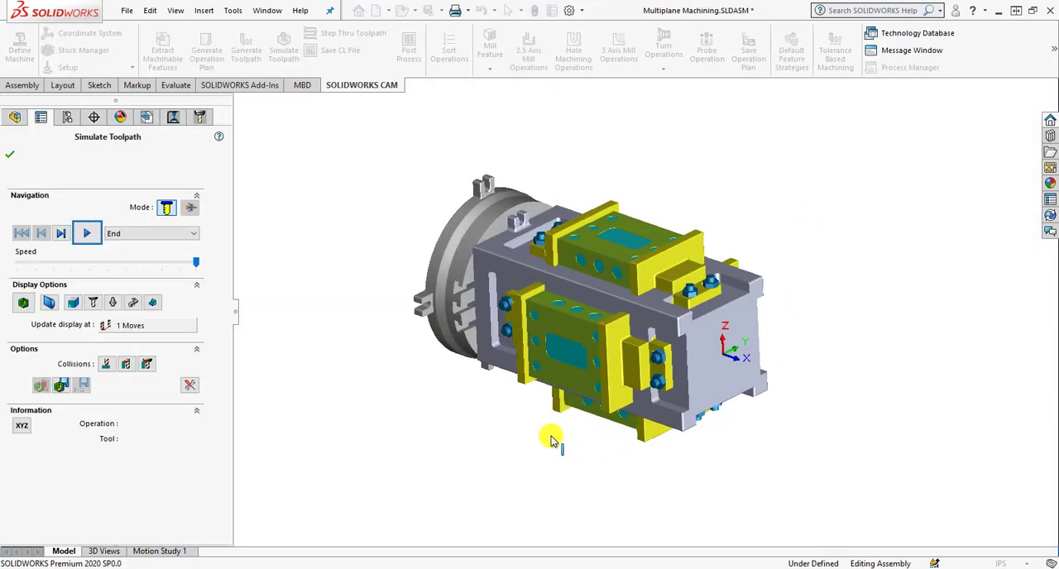
scroll(552, 439, "down", 1)
scroll(545, 434, "up", 1)
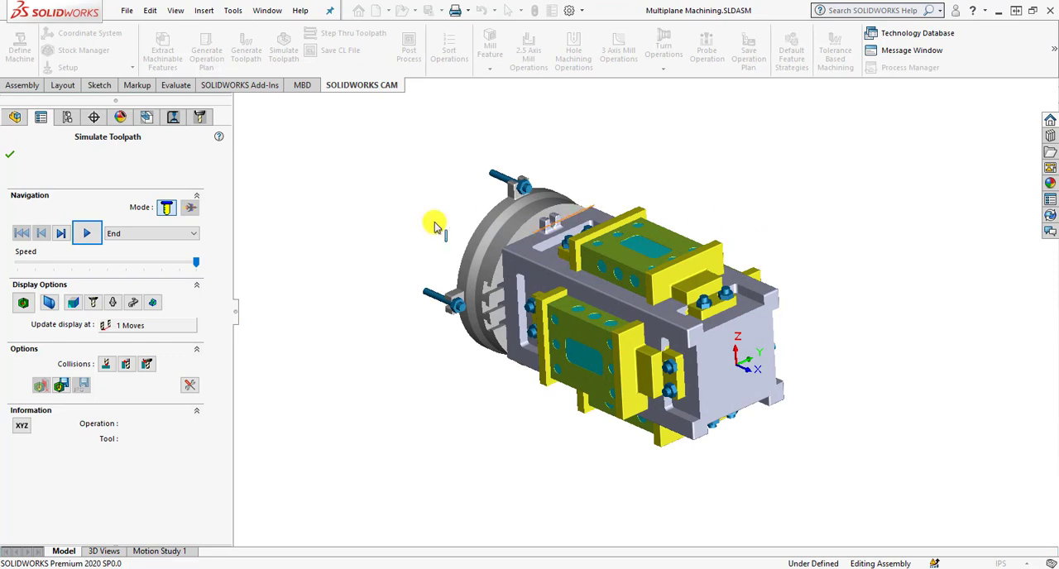
left_click(90, 234)
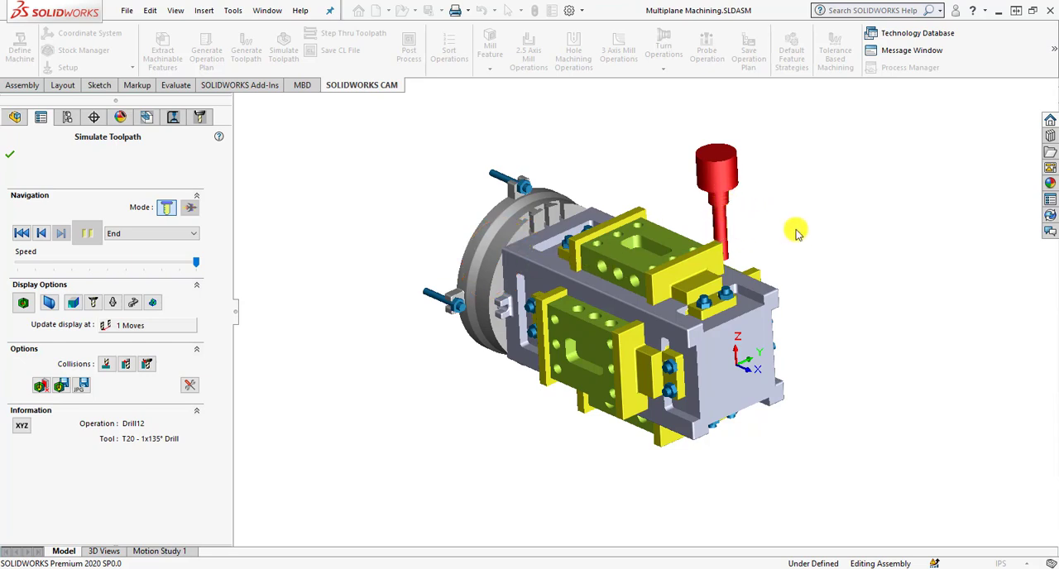
Set the simulation's 4th axis motion control to Rotate Tool and rerun the toolpath simulation through to the end.
left_click(190, 387)
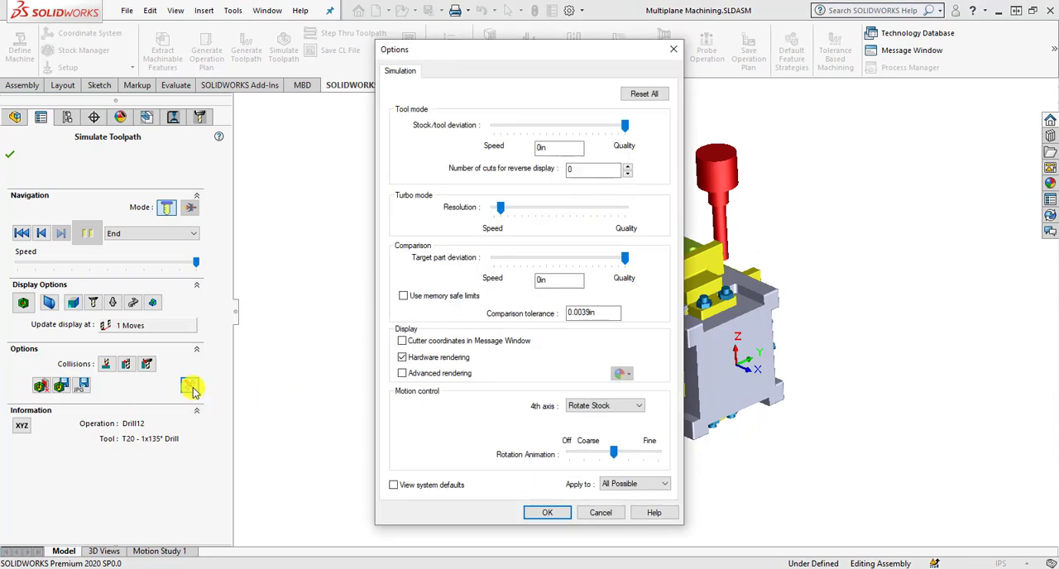
left_click(614, 410)
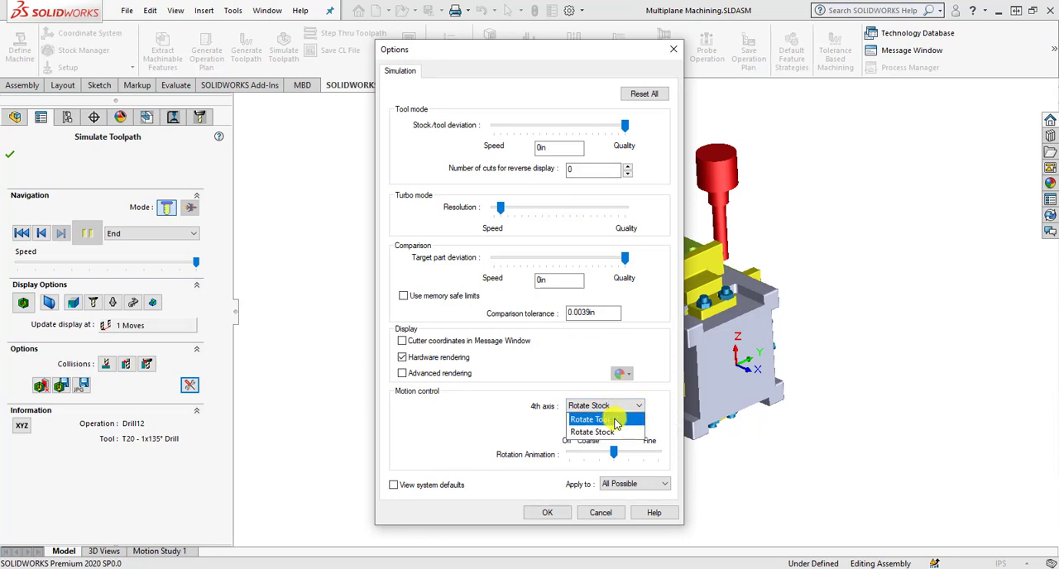
left_click(616, 420)
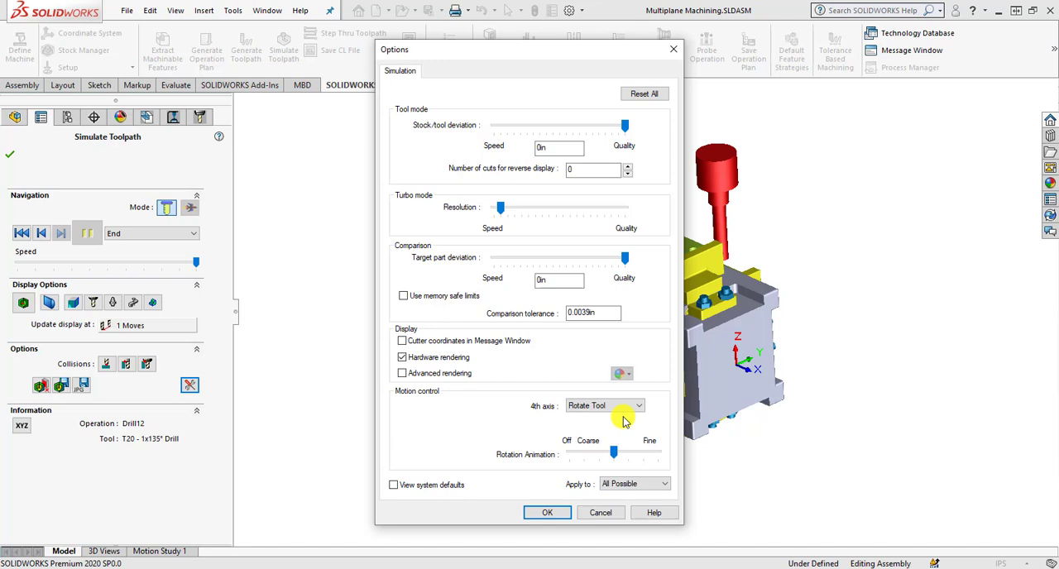
left_click(546, 514)
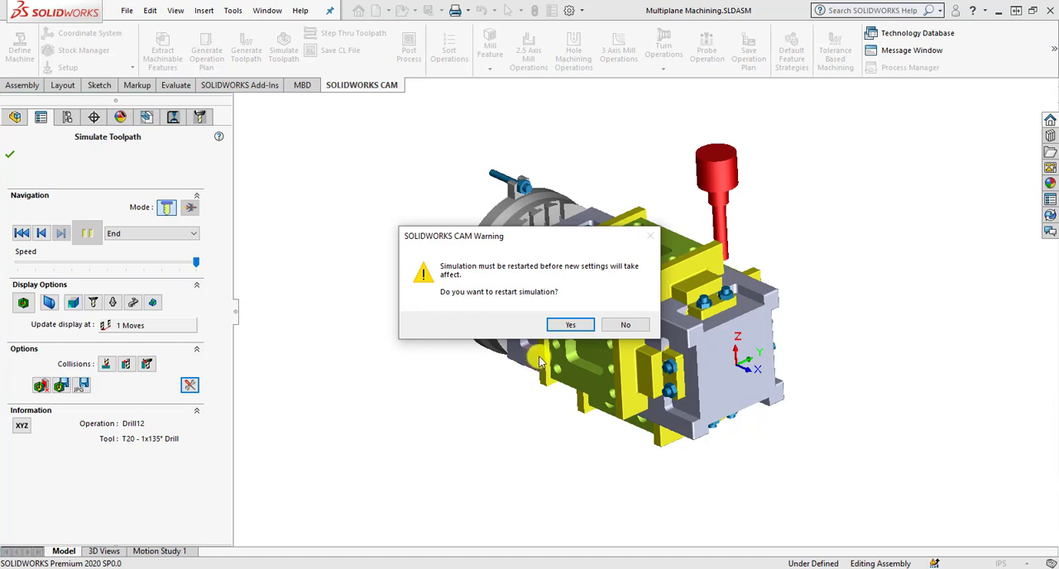
left_click(569, 326)
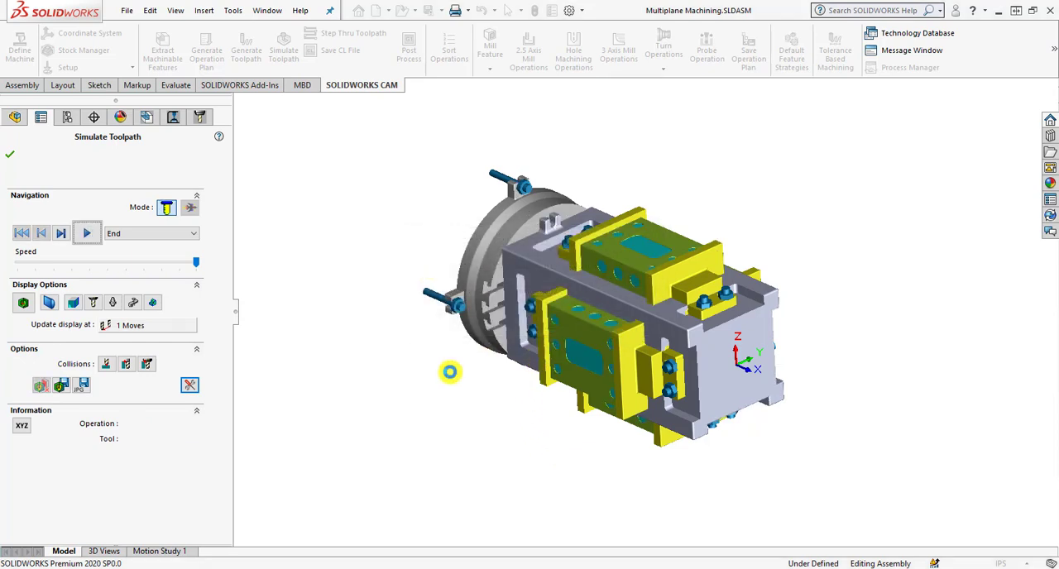
left_click(87, 234)
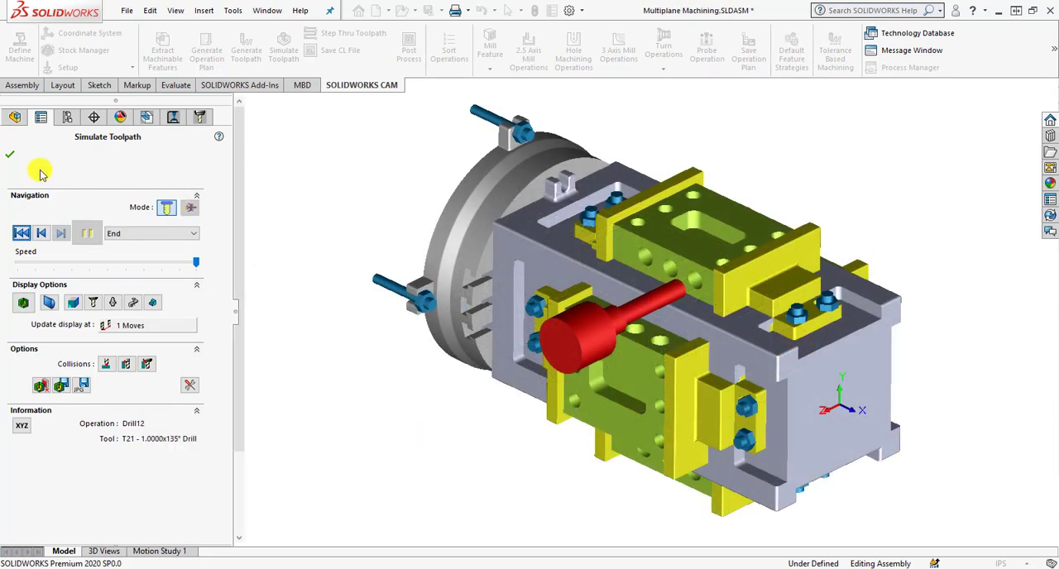
left_click(10, 154)
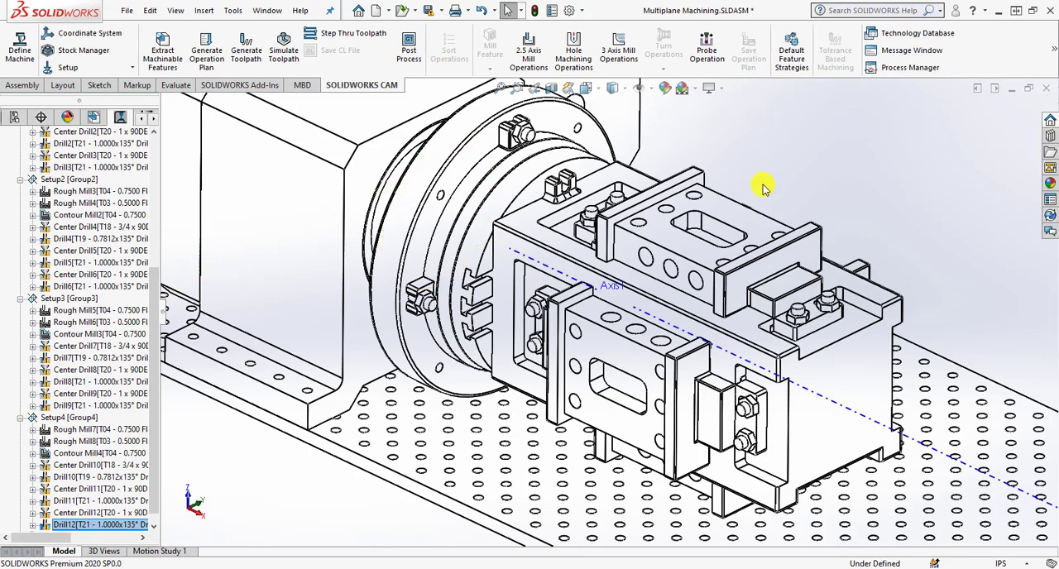
Start the Measure tool with its results expanded and pick Coordinate System1 as the reference.
left_click(176, 85)
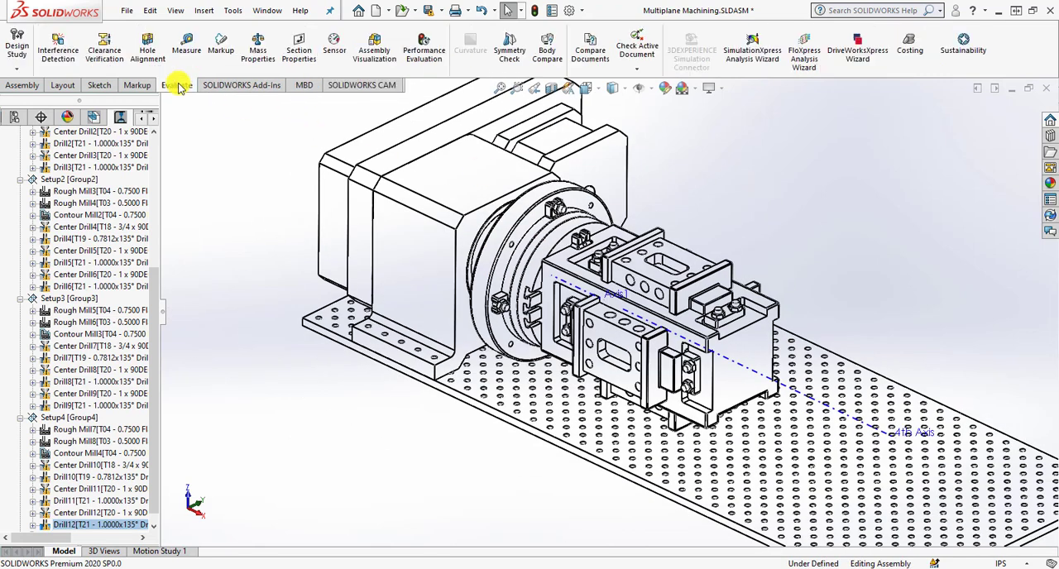
left_click(186, 45)
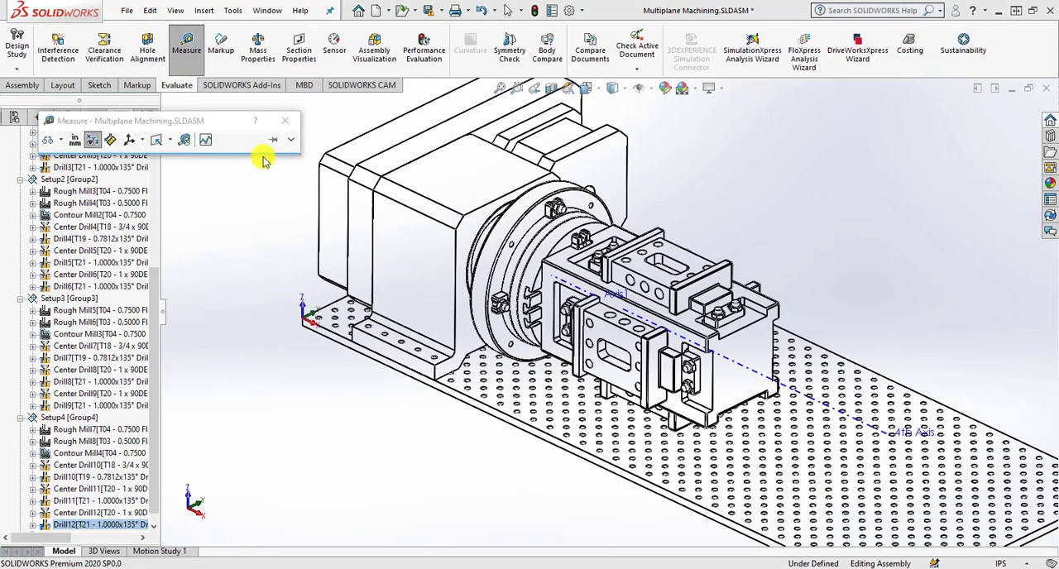
left_click(291, 143)
left_click_drag(203, 121, 943, 59)
scroll(804, 367, "up", 2)
scroll(682, 300, "down", 3)
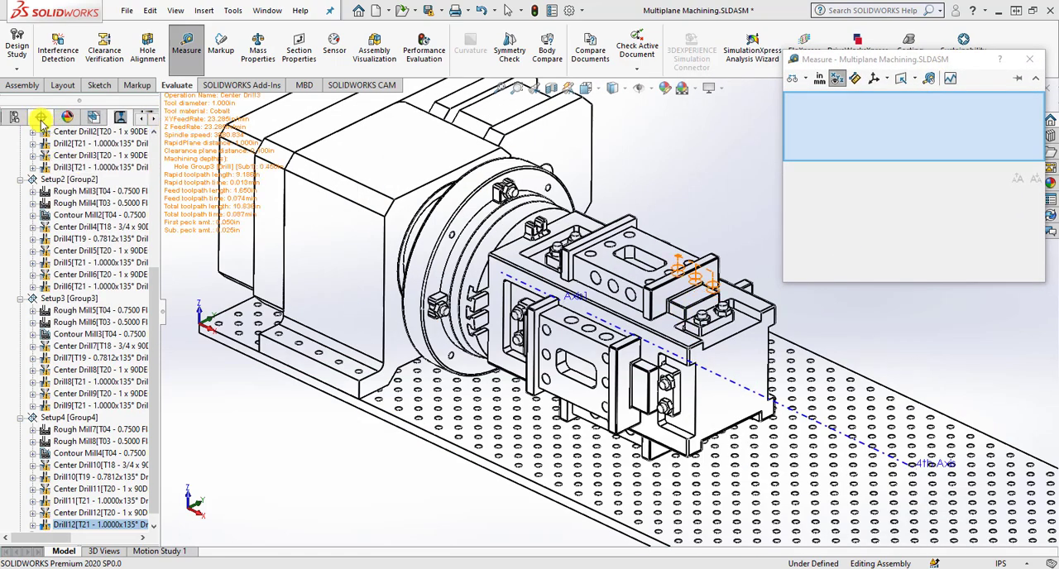
left_click(143, 116)
left_click(15, 117)
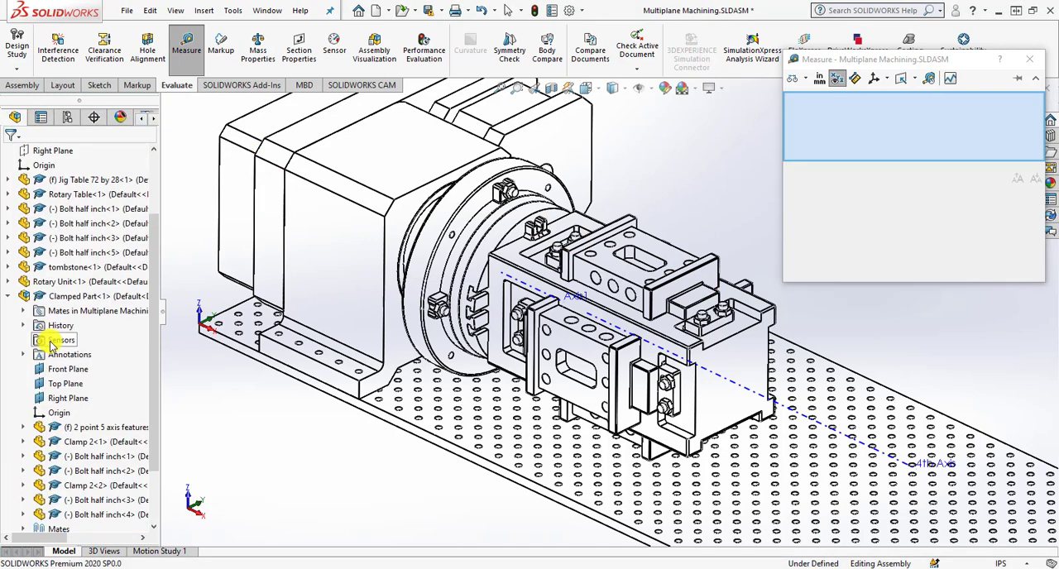
scroll(33, 403, "up", 1)
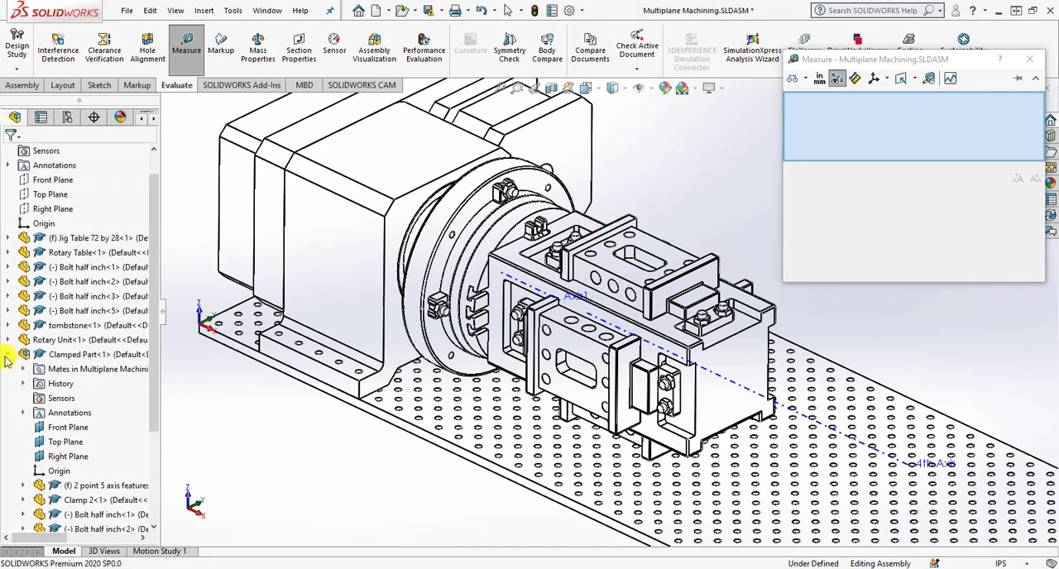
left_click(8, 355)
left_click(50, 441)
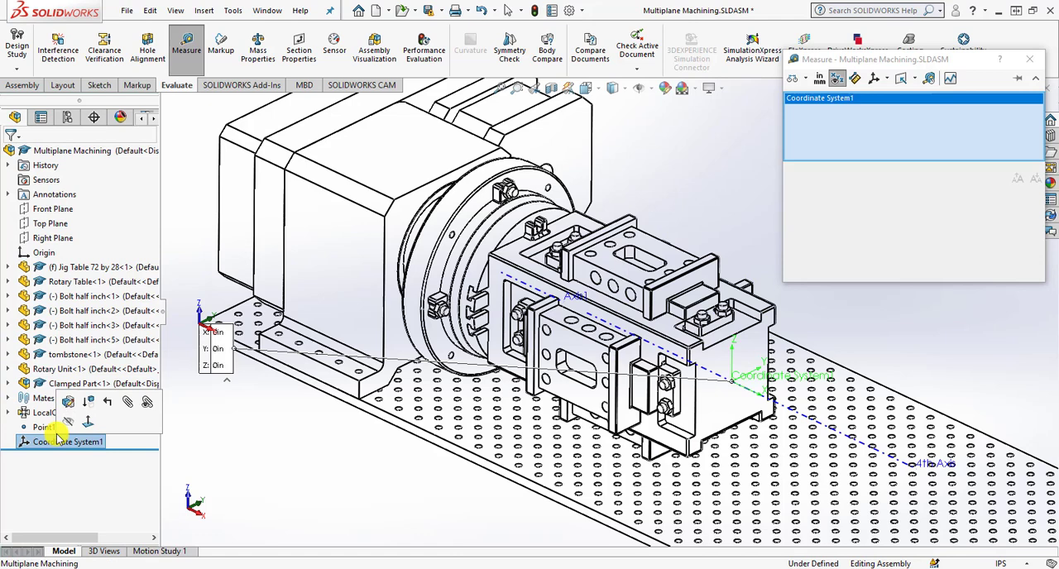
Measure from Coordinate System1 to the near hole of the three-hole row closest to the rotary table on Clamped Part<1>'s top face.
left_click(806, 78)
left_click(807, 95)
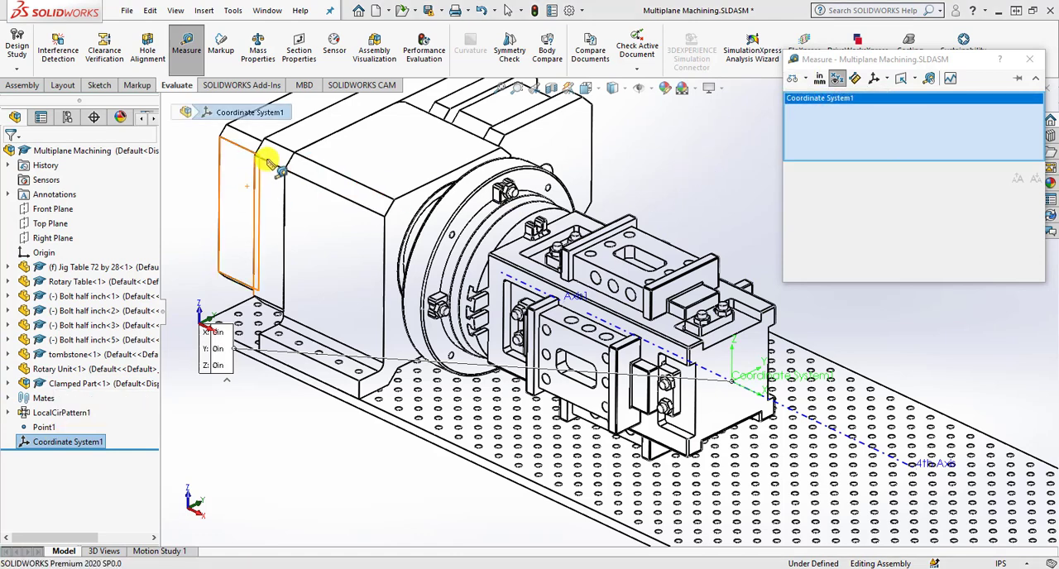
left_click(152, 117)
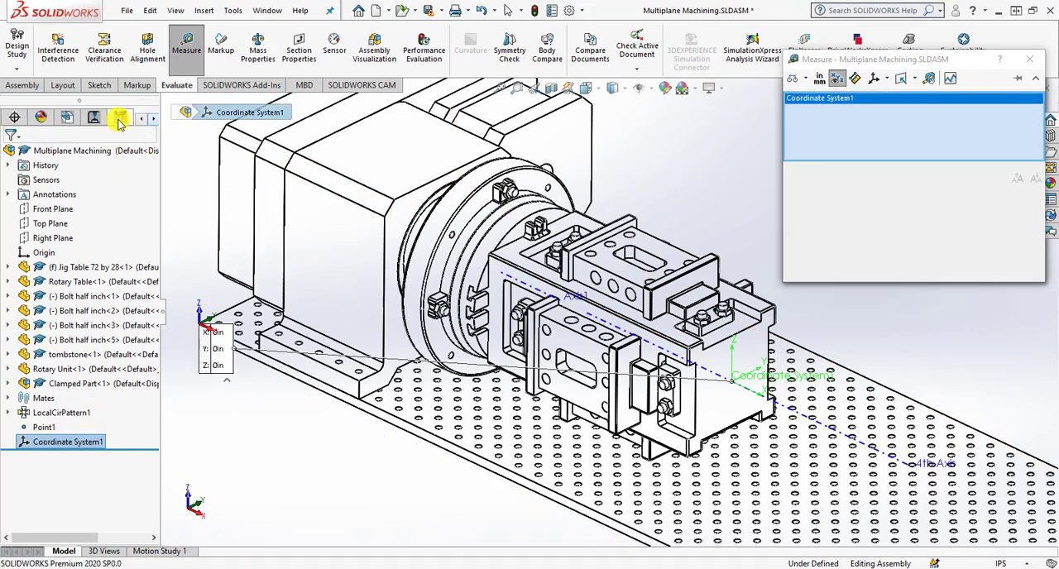
left_click(94, 117)
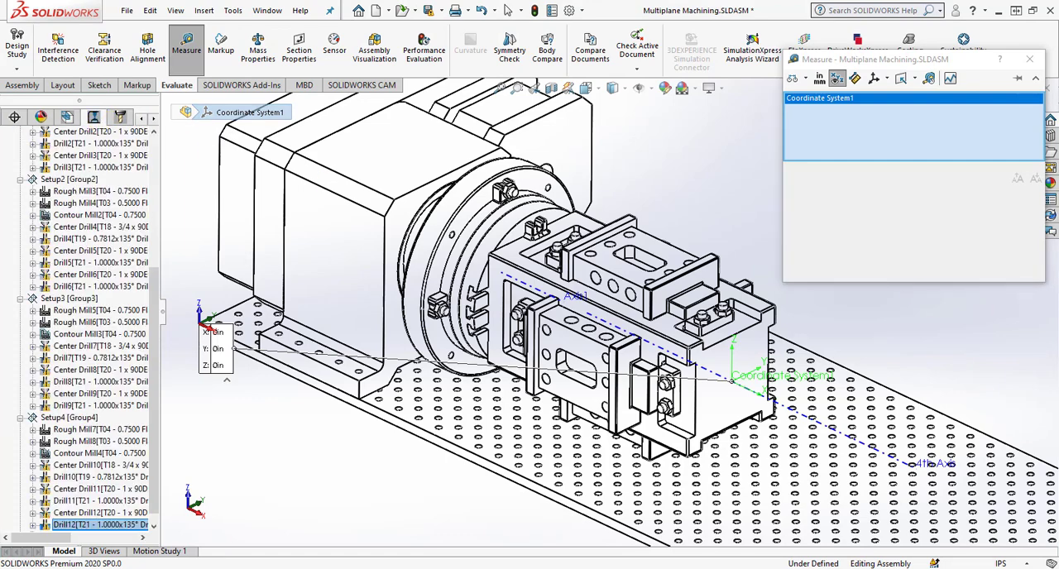
scroll(596, 269, "down", 2)
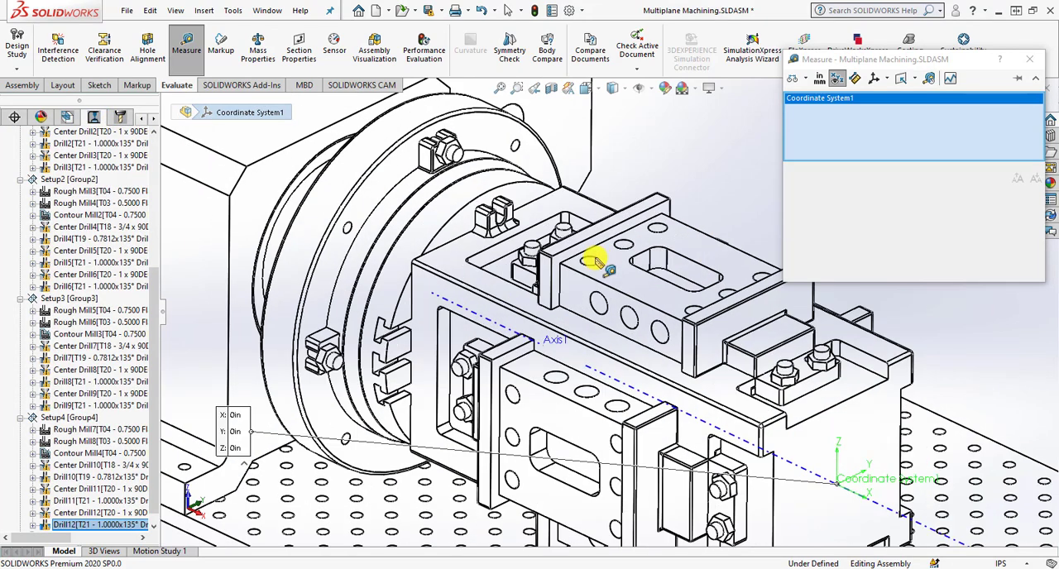
left_click(596, 276)
scroll(549, 298, "up", 3)
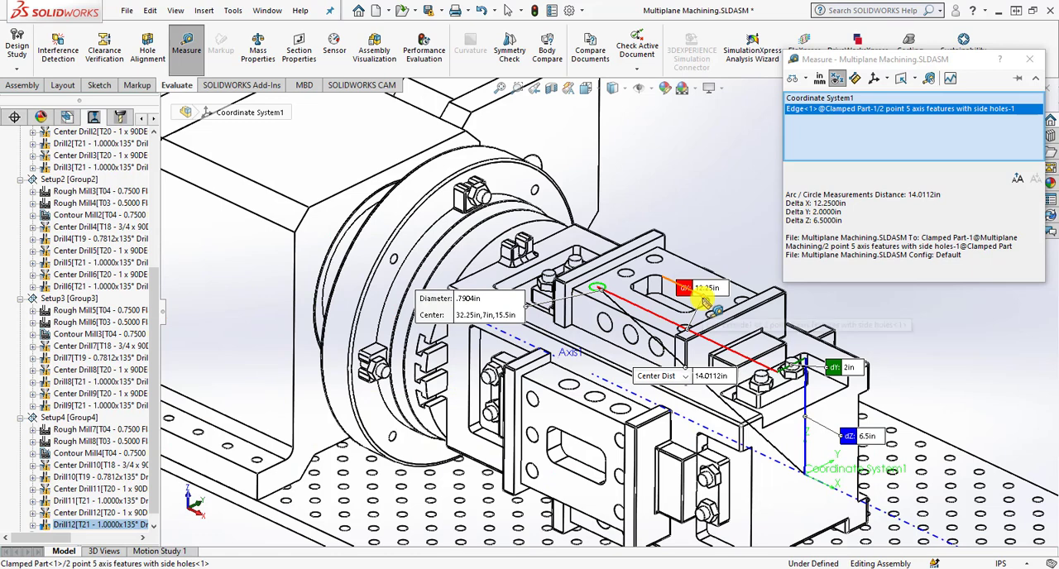
scroll(654, 285, "down", 1)
scroll(587, 294, "down", 1)
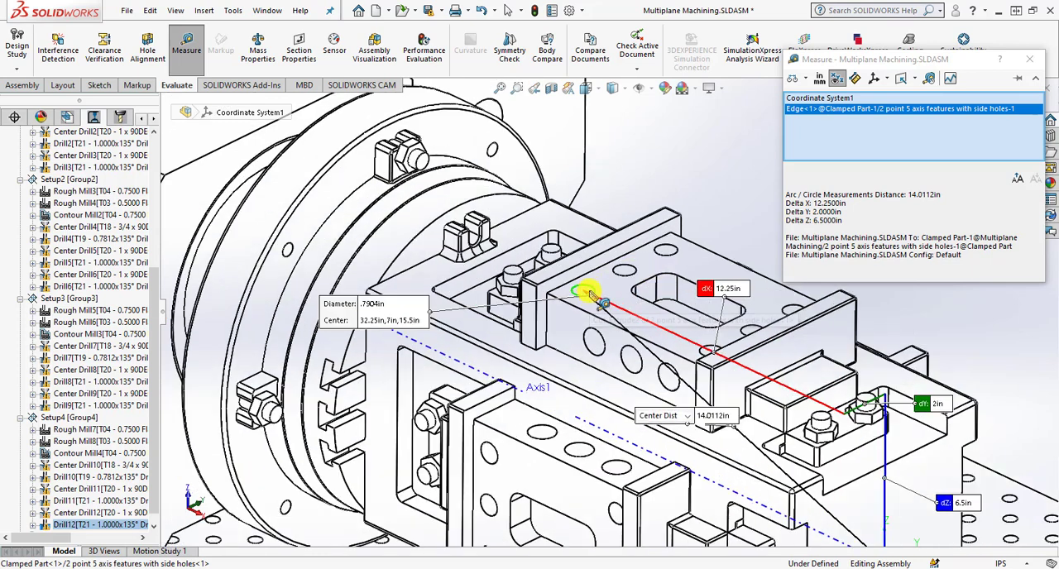
Measure from Coordinate System1 to the middle hole of the same three-hole row on Clamped Part<1>'s top face.
left_click(586, 290)
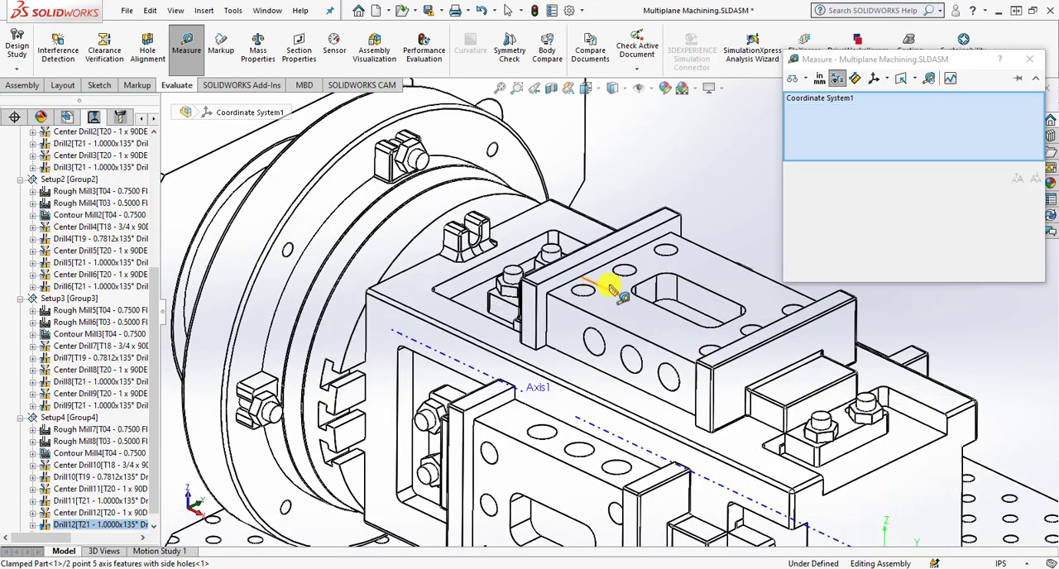
left_click(633, 285)
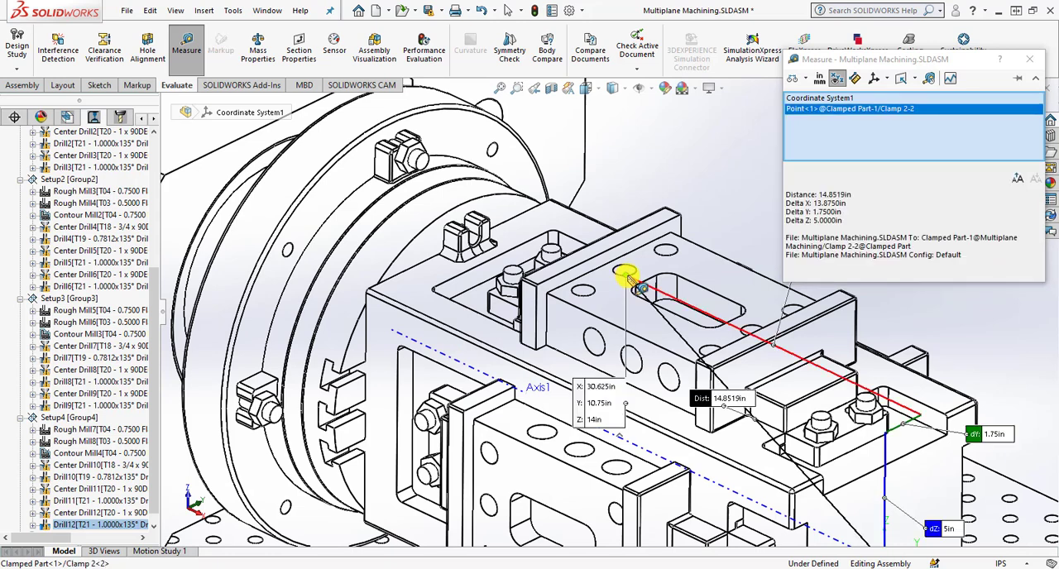
scroll(627, 281, "down", 2)
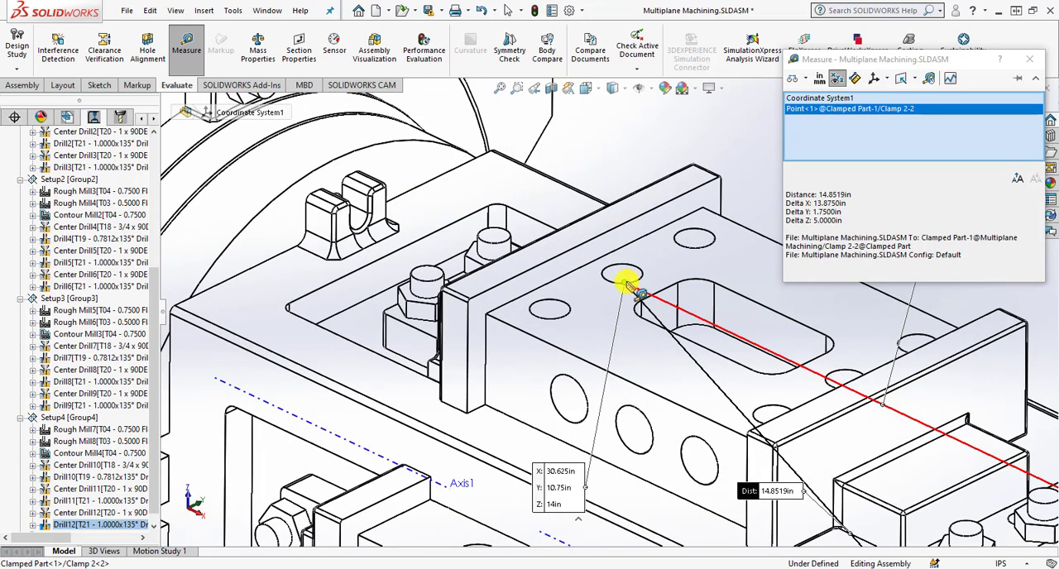
left_click(631, 286)
left_click(634, 282)
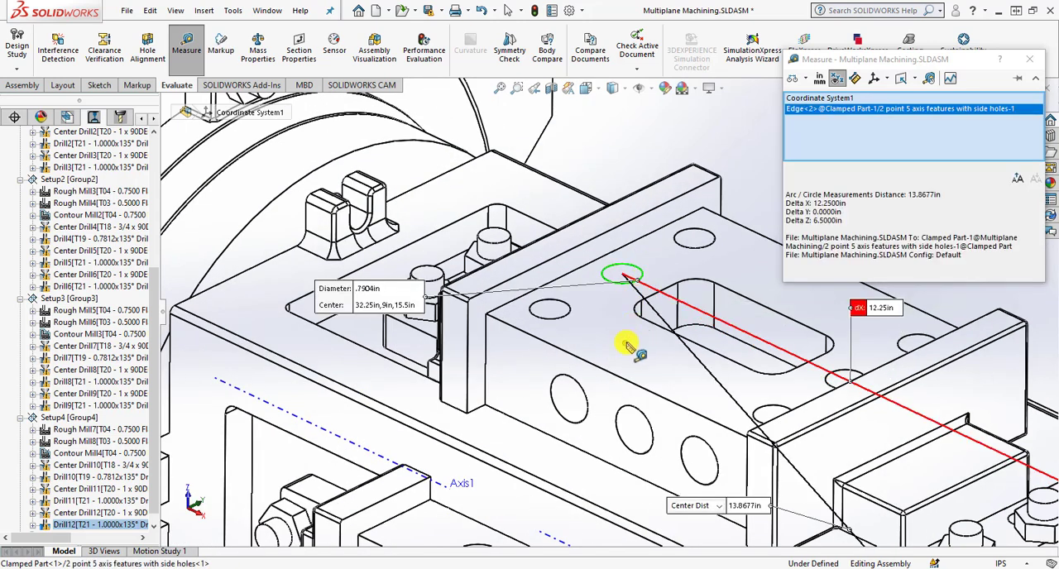
scroll(740, 371, "up", 3)
scroll(801, 379, "up", 1)
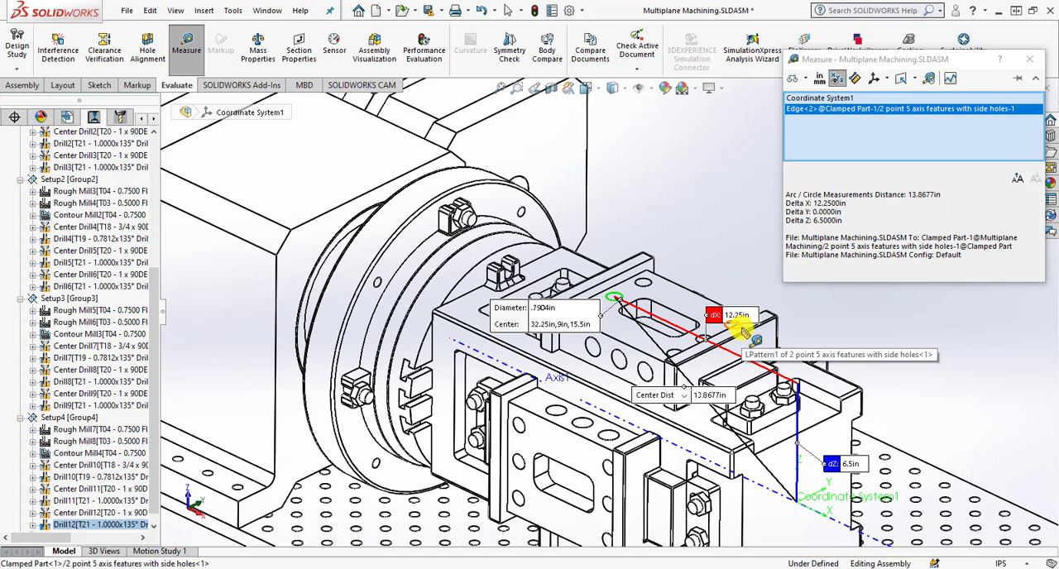
Measure from Coordinate System1 to the far hole of the same row on Clamped Part<1>, and clear the measurement selections.
scroll(616, 296, "down", 2)
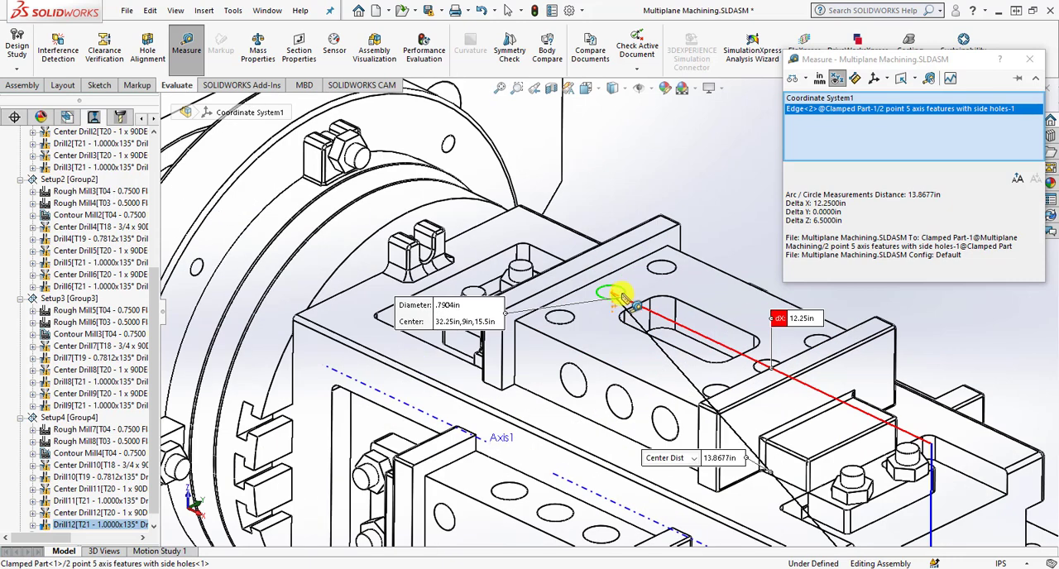
left_click(622, 296)
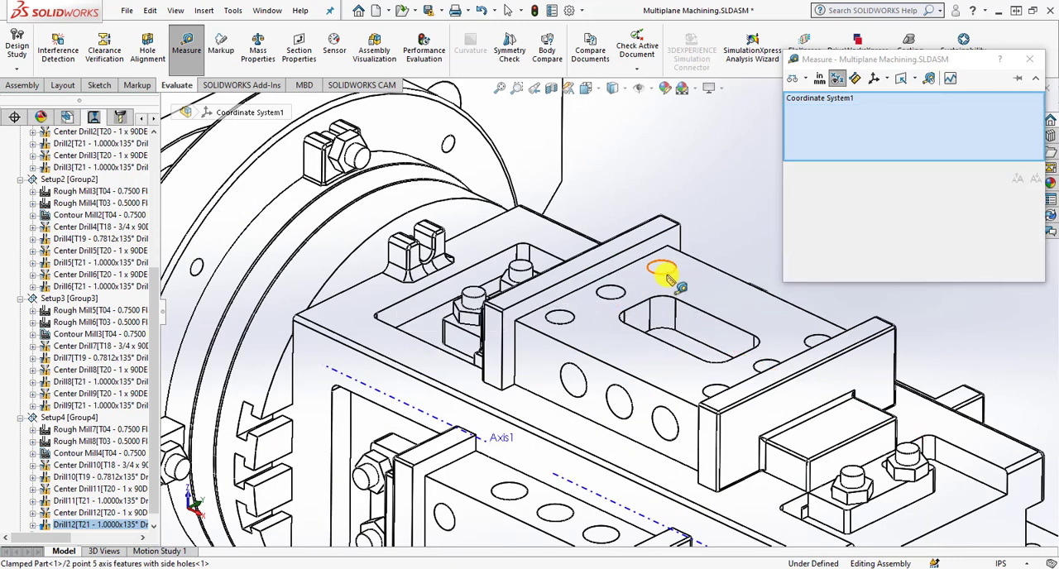
left_click(667, 277)
key("z")
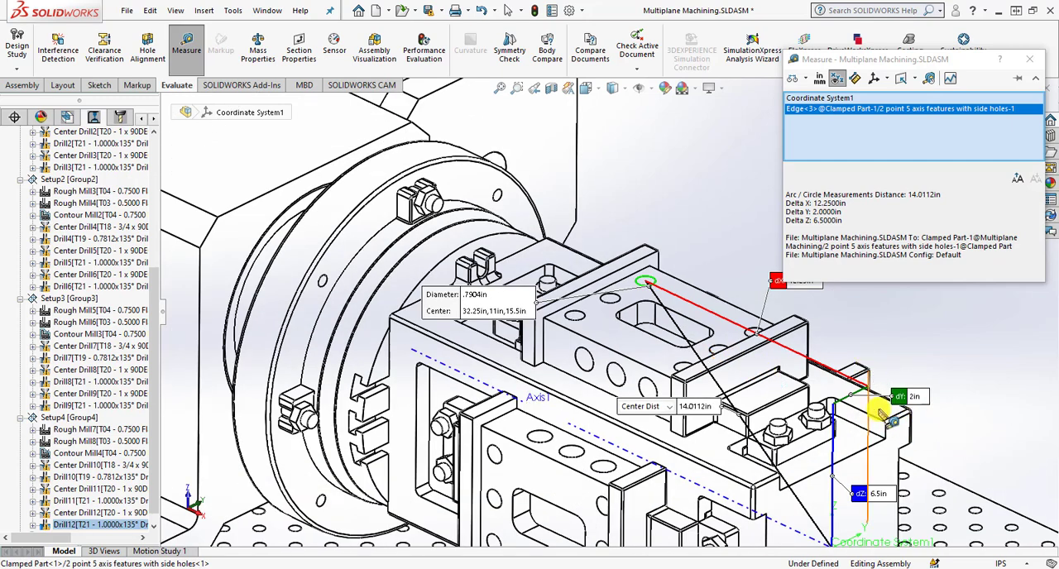
key("z")
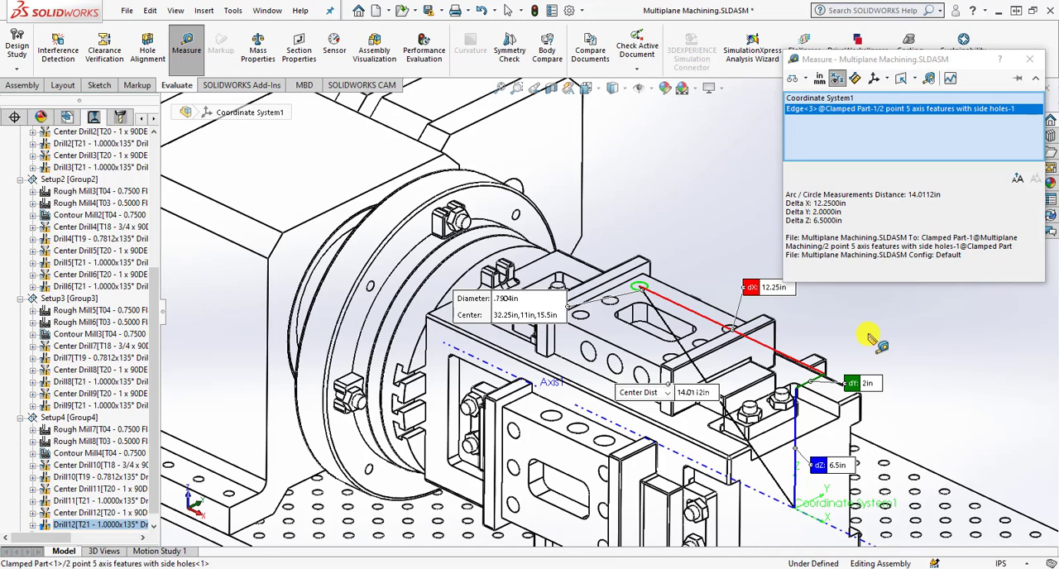
key("Escape")
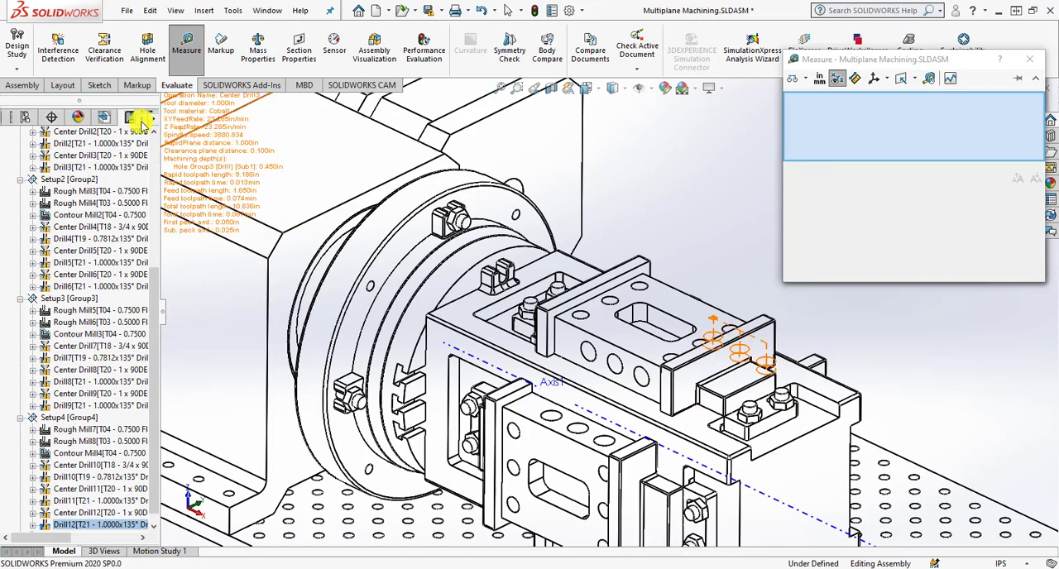
Measure from Coordinate System1 to the side hole of Clamped Part<4> that lies closest to the rotary table.
left_click(13, 120)
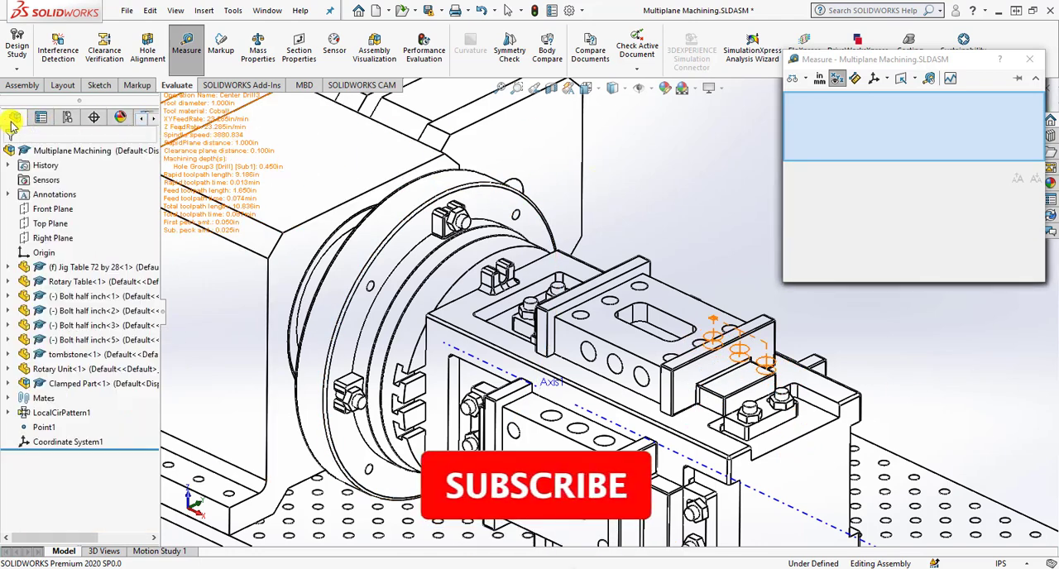
left_click(50, 442)
scroll(556, 423, "down", 3)
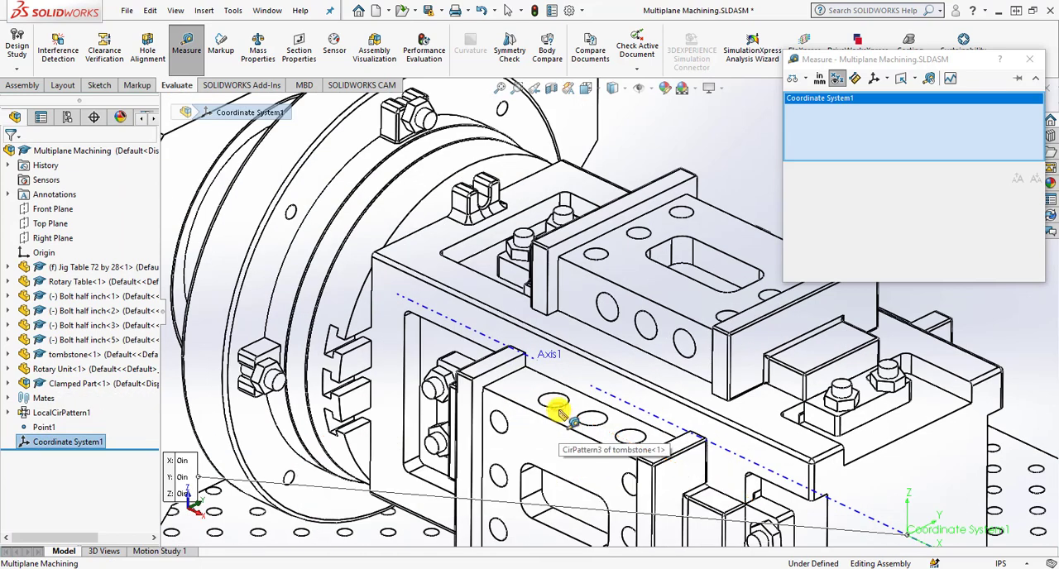
left_click(560, 459)
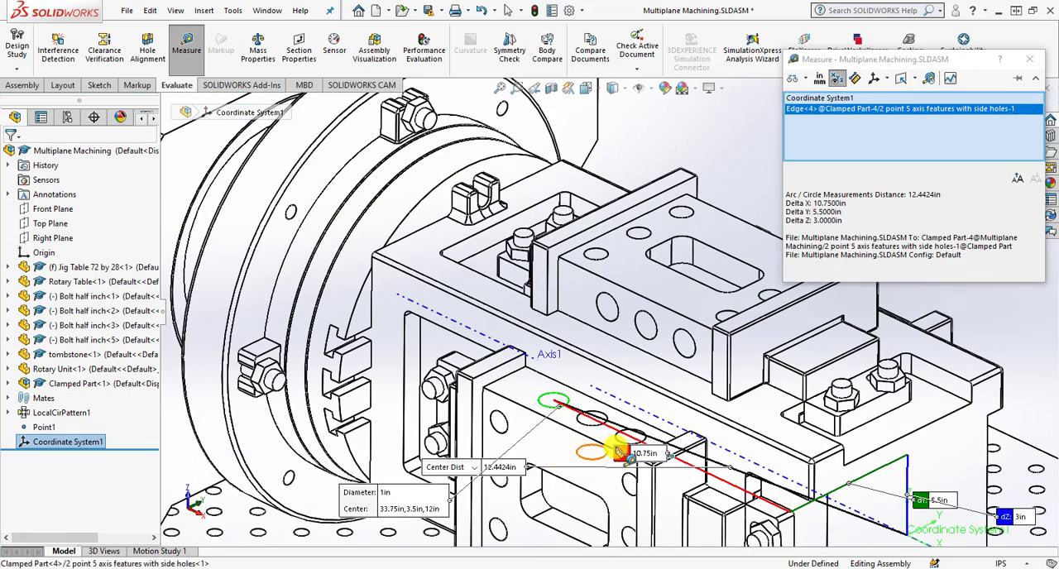
scroll(620, 442, "up", 1)
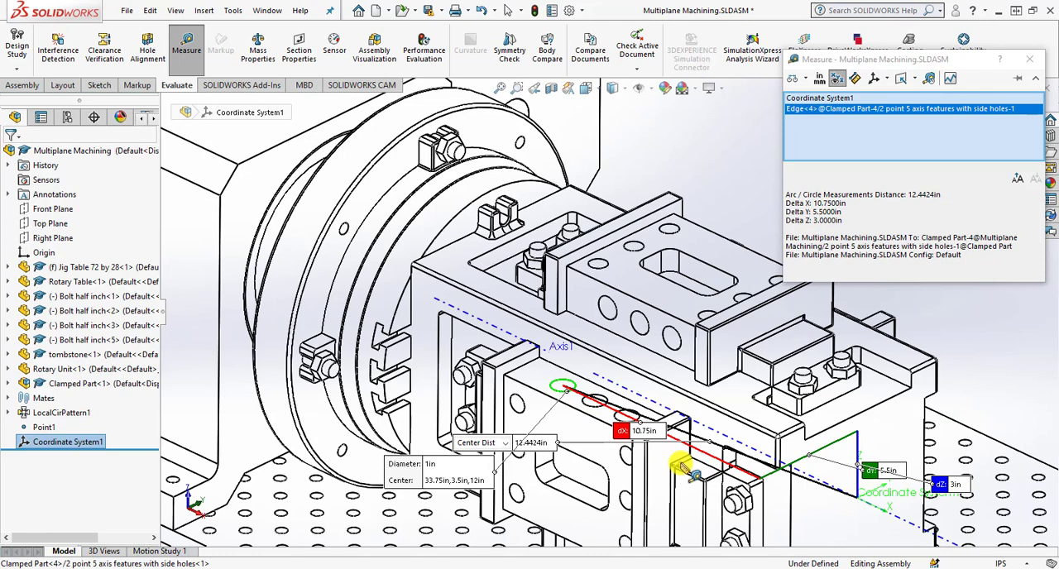
Replace the measured hole with the middle side hole of Clamped Part<4> and open the measurement's distance type choices.
left_click(560, 395)
left_click(591, 404)
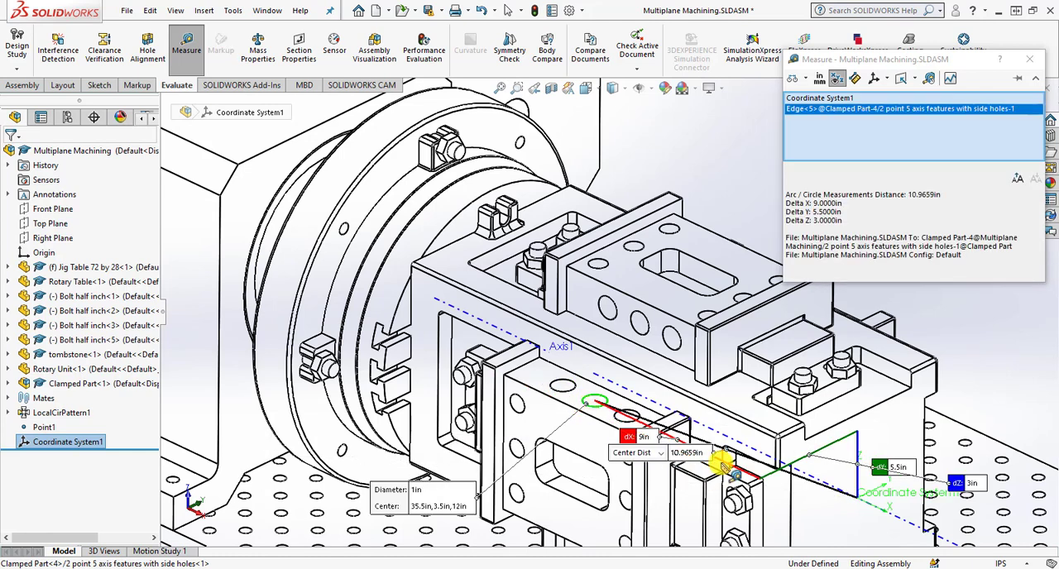
left_click(622, 455)
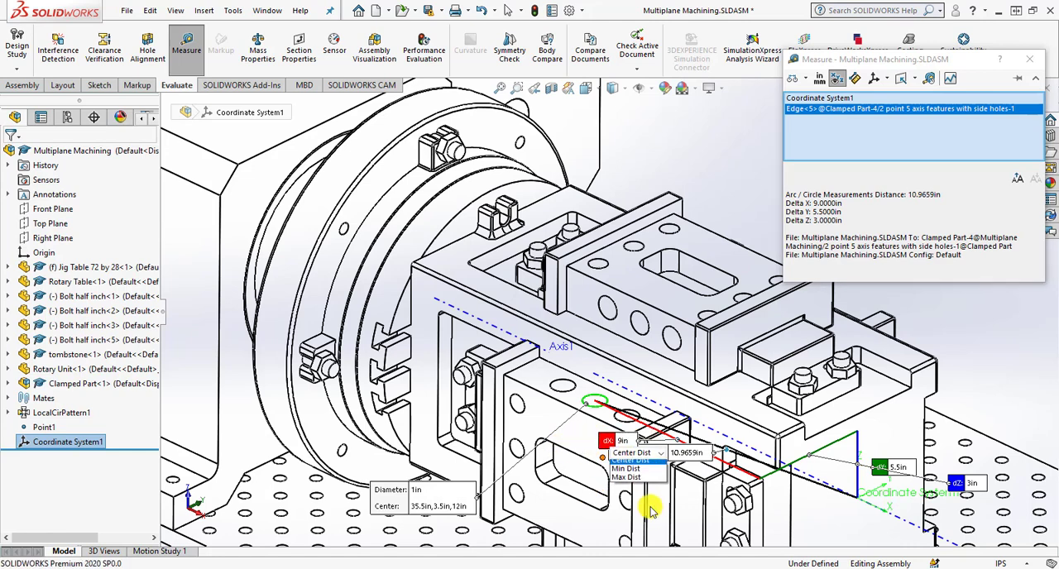
Measure from Coordinate System1 to the side hole of Clamped Part<4> farthest from the rotary table, removing the other hole and stray point selections.
left_click(596, 407)
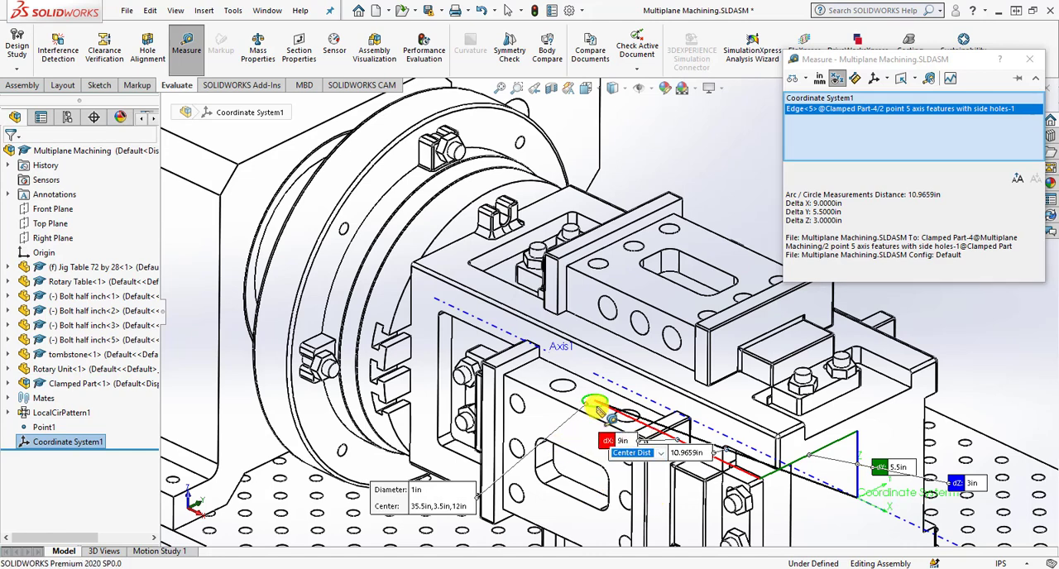
left_click(628, 427)
left_click(617, 421)
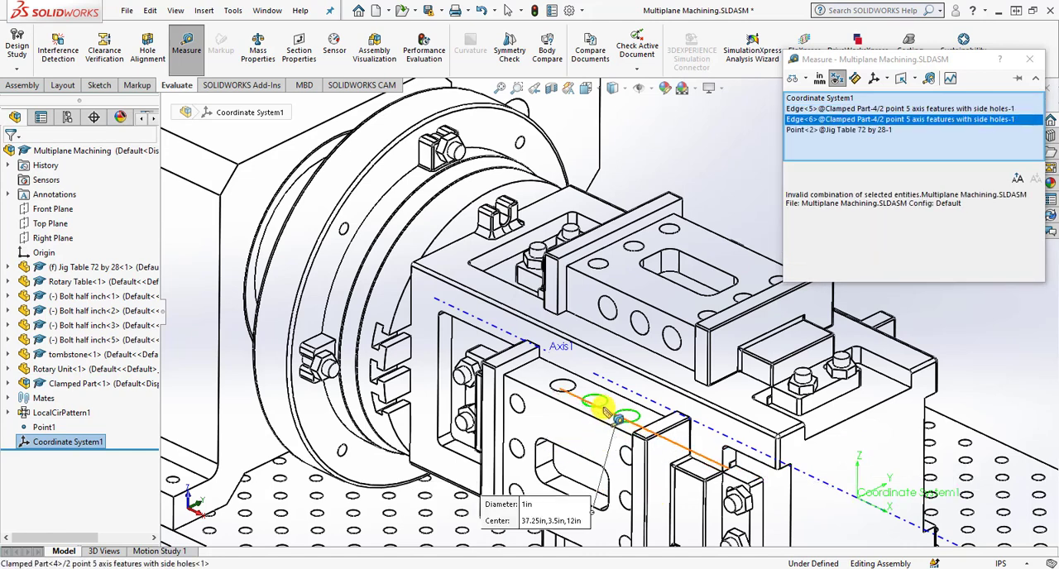
left_click(603, 406)
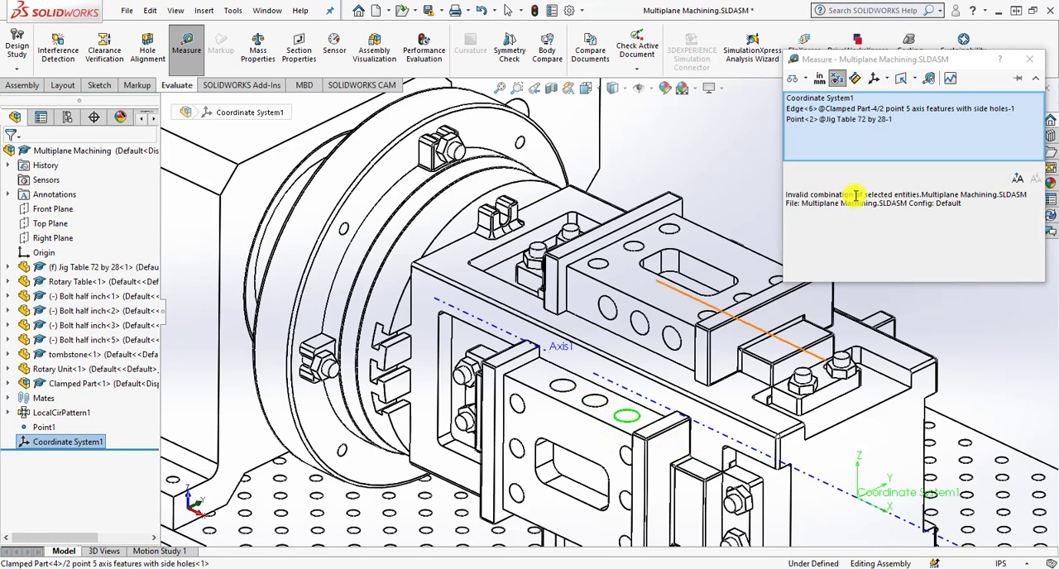
left_click(817, 120)
right_click(817, 122)
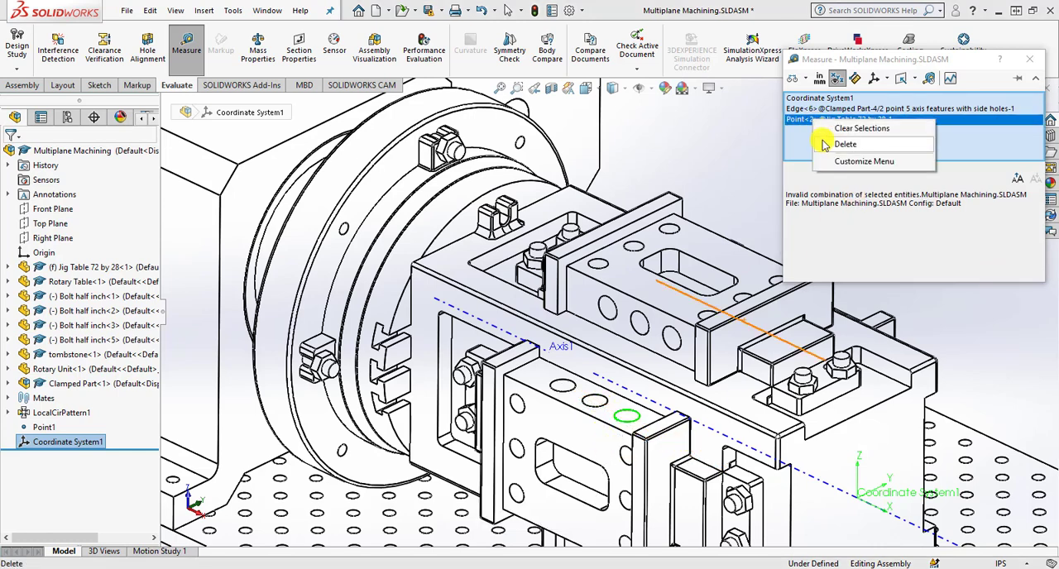
left_click(824, 144)
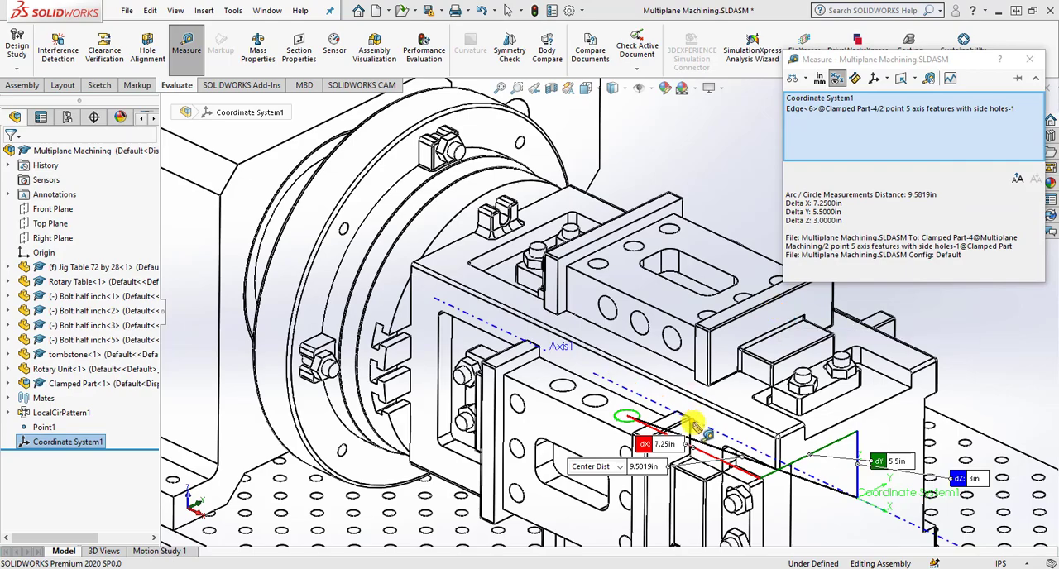
Replace the measured hole with the side hole of Clamped Part<2> closest to the rotary table, discarding the stray axis selection.
key("f")
left_click(799, 110)
right_click(800, 111)
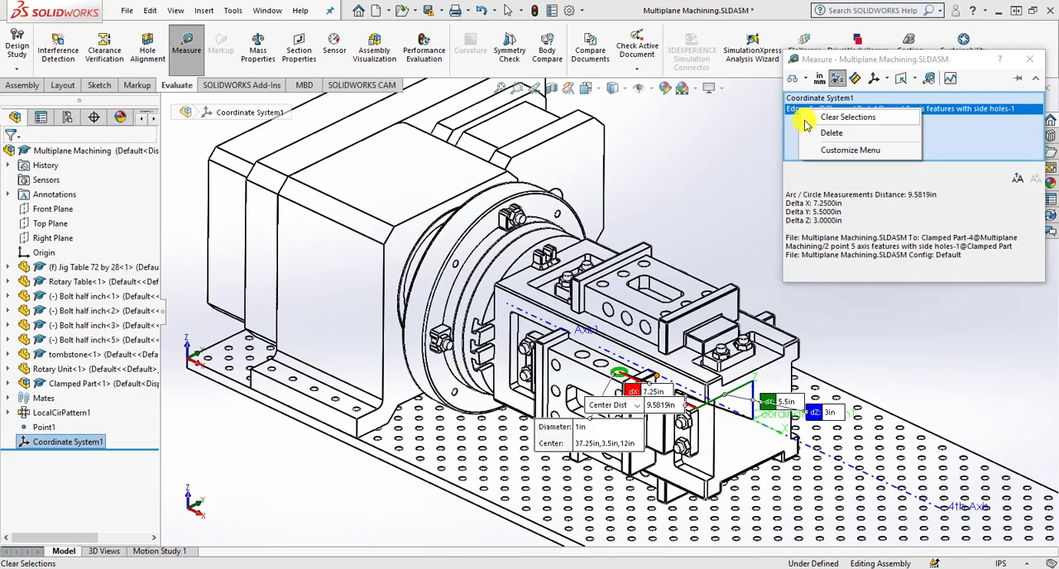
left_click(824, 131)
middle_click_drag(778, 229, 819, 329)
scroll(819, 329, "down", 5)
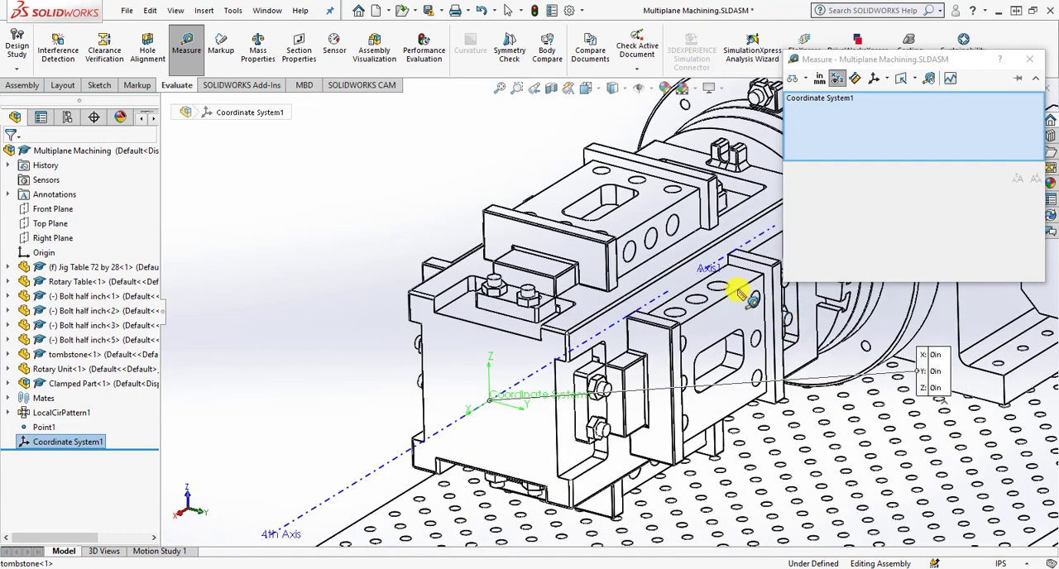
left_click(703, 291)
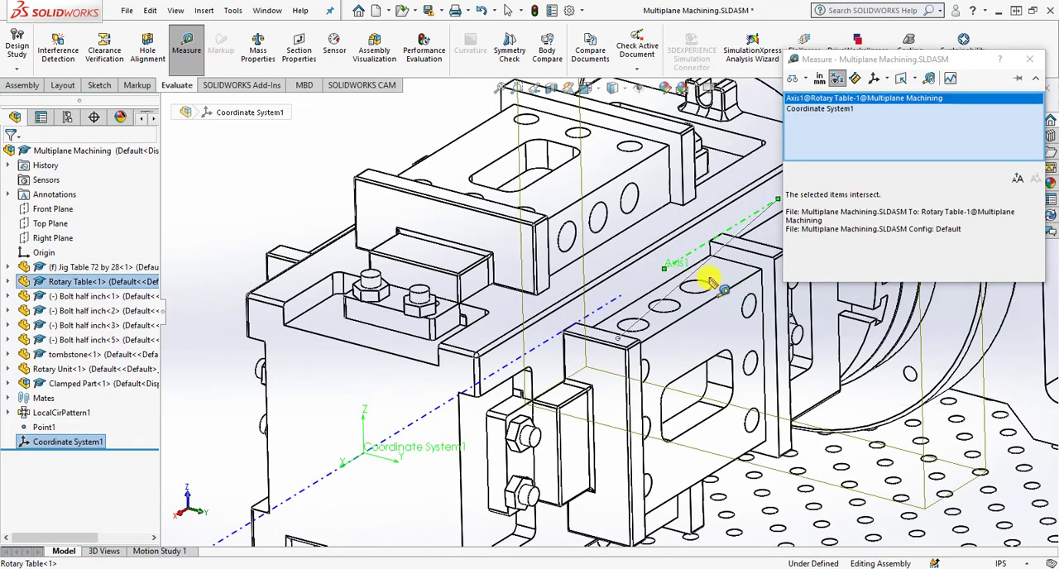
right_click(824, 99)
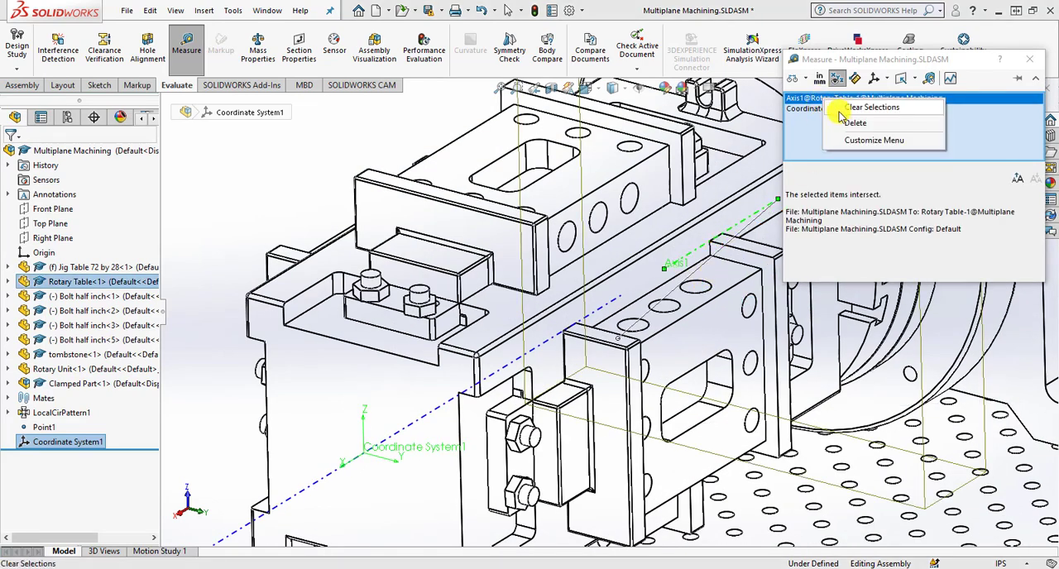
left_click(848, 121)
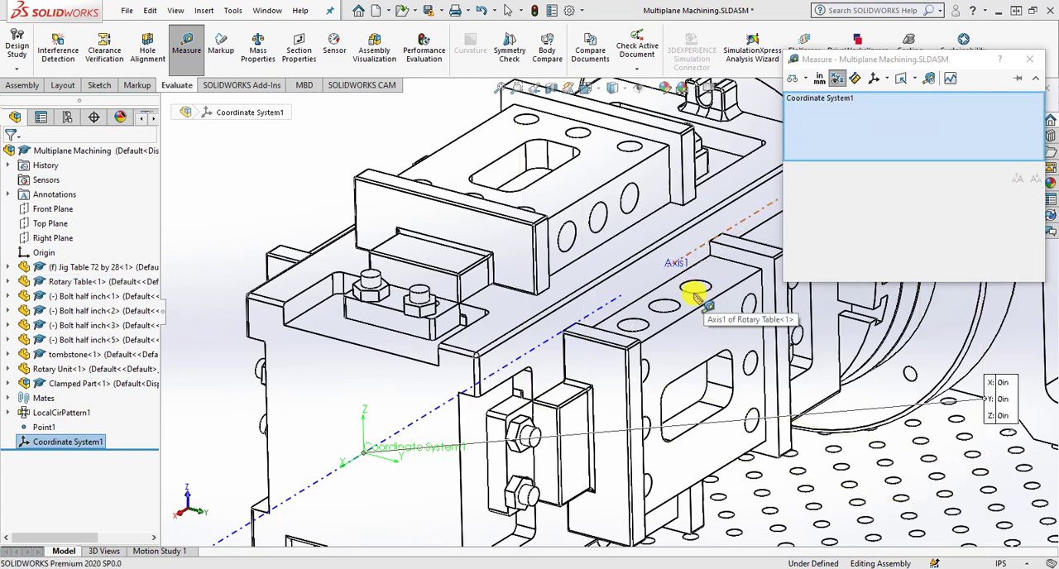
middle_click_drag(710, 332, 721, 342)
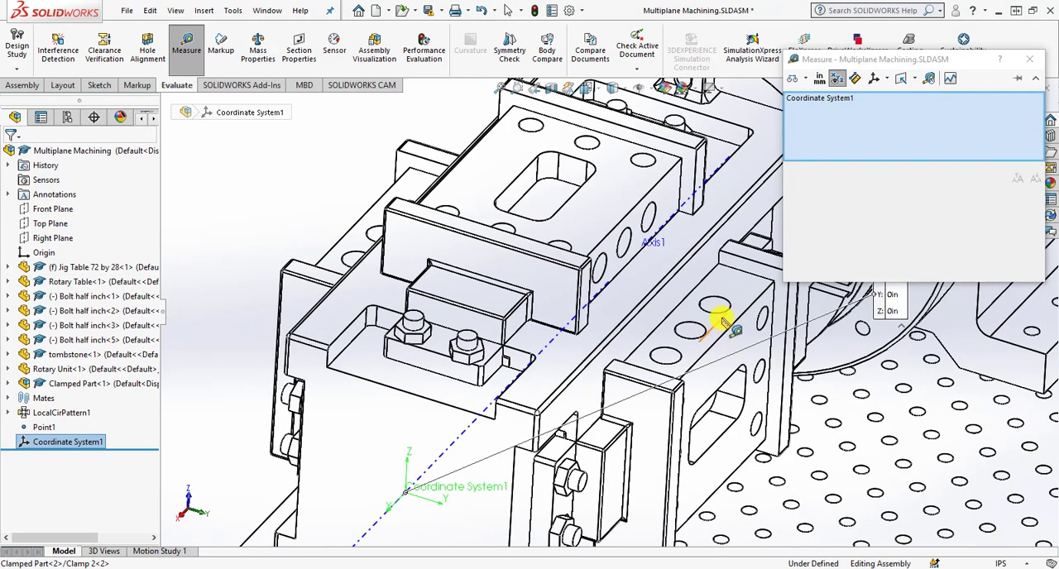
left_click(719, 313)
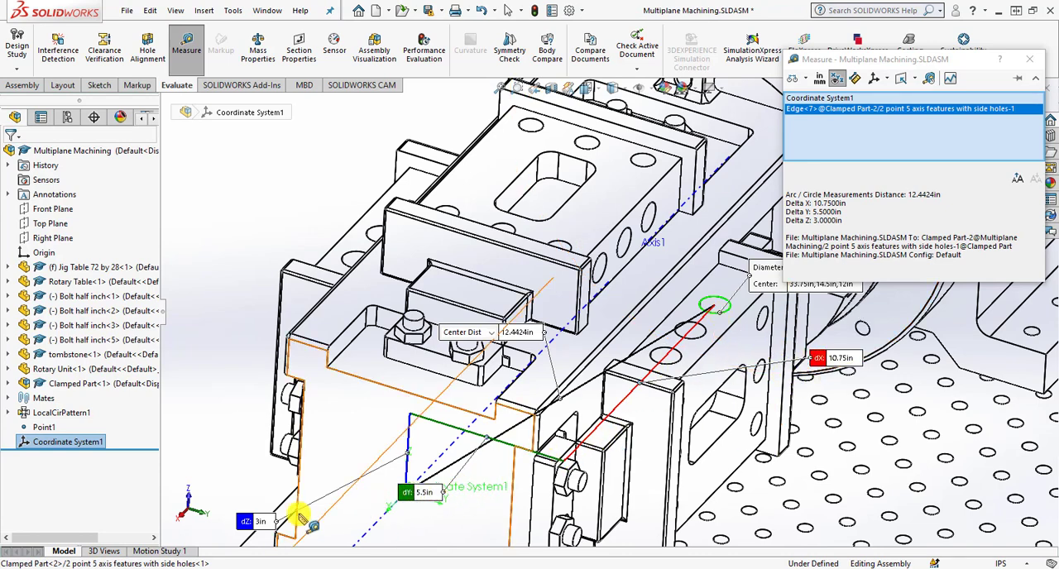
Remove the stray points and the previous hole from the measurement, and measure from Coordinate System1 to the middle side hole of Clamped Part<2>.
left_click(724, 312)
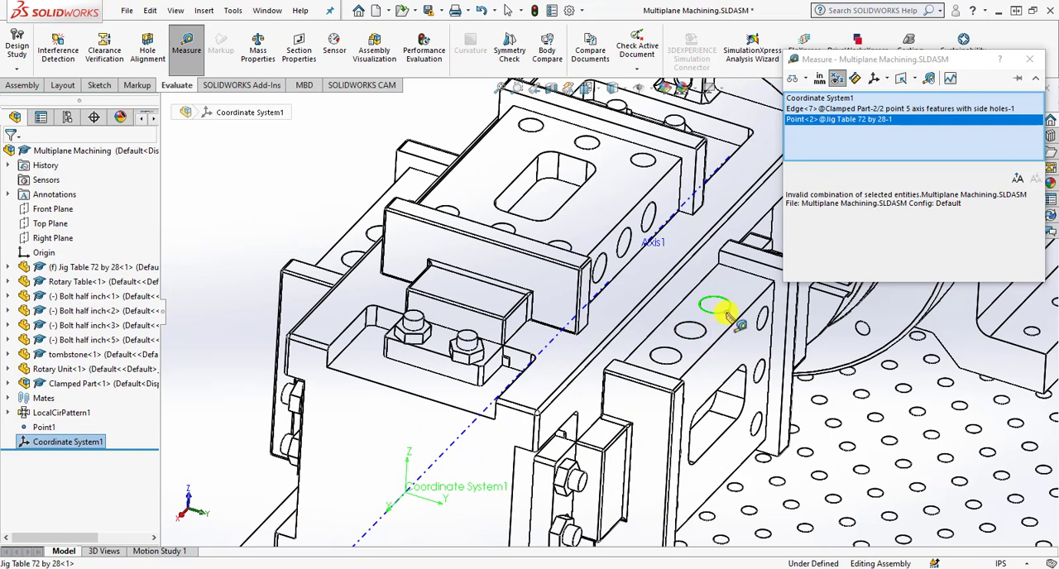
left_click(723, 308)
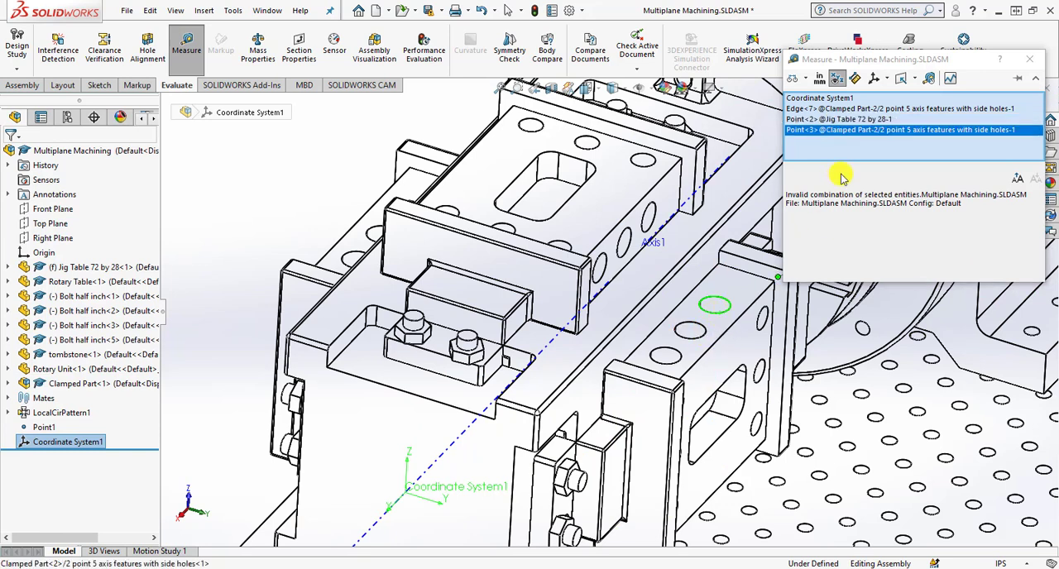
right_click(832, 138)
left_click(852, 158)
left_click(830, 121)
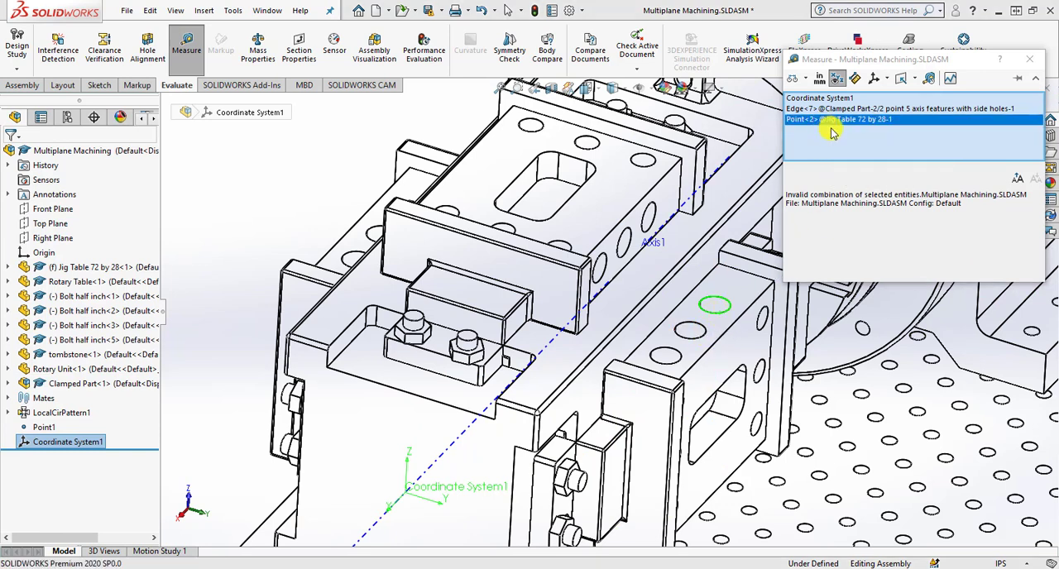
right_click(828, 122)
left_click(858, 148)
right_click(832, 108)
left_click(857, 133)
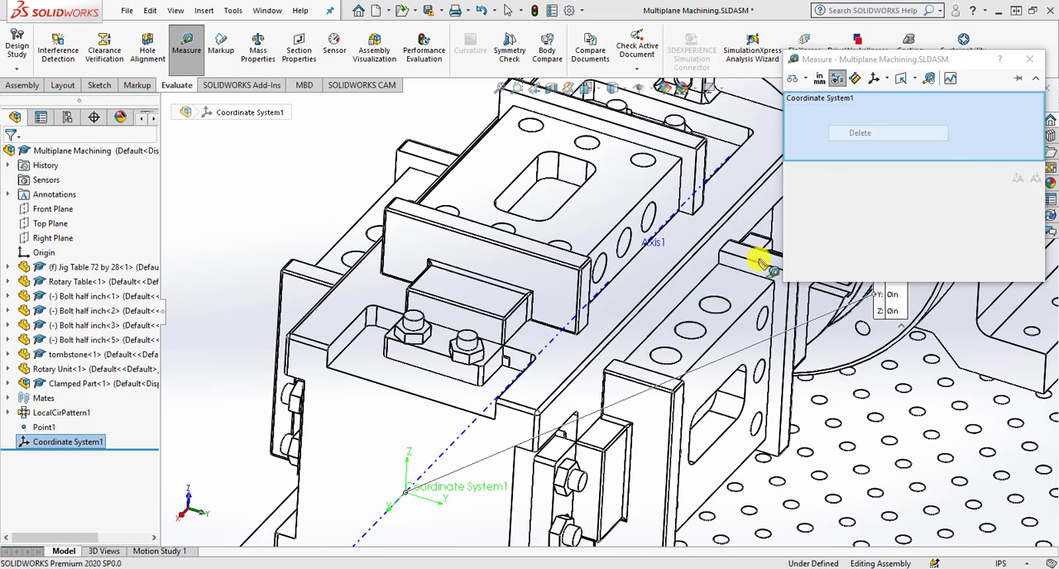
left_click(691, 336)
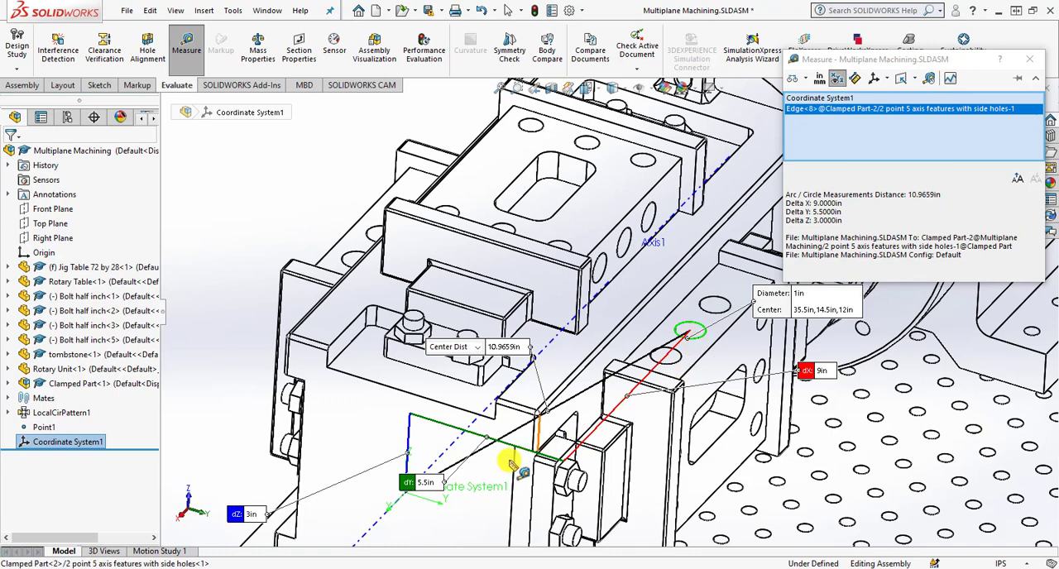
Measure from Coordinate System1 to the side hole of Clamped Part<2> farthest from the rotary table, and end the measurement.
right_click(818, 110)
left_click(853, 132)
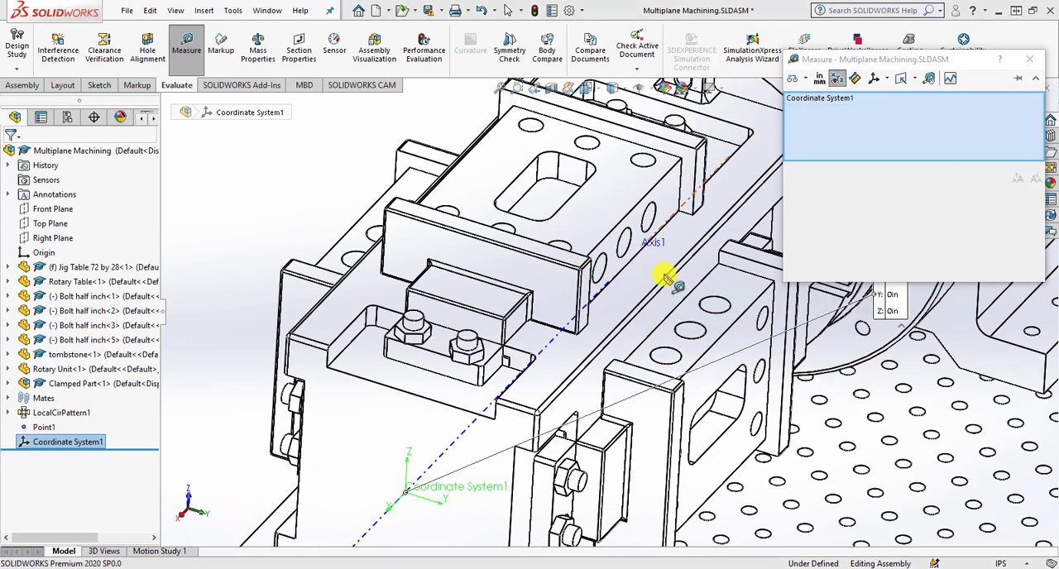
left_click(670, 356)
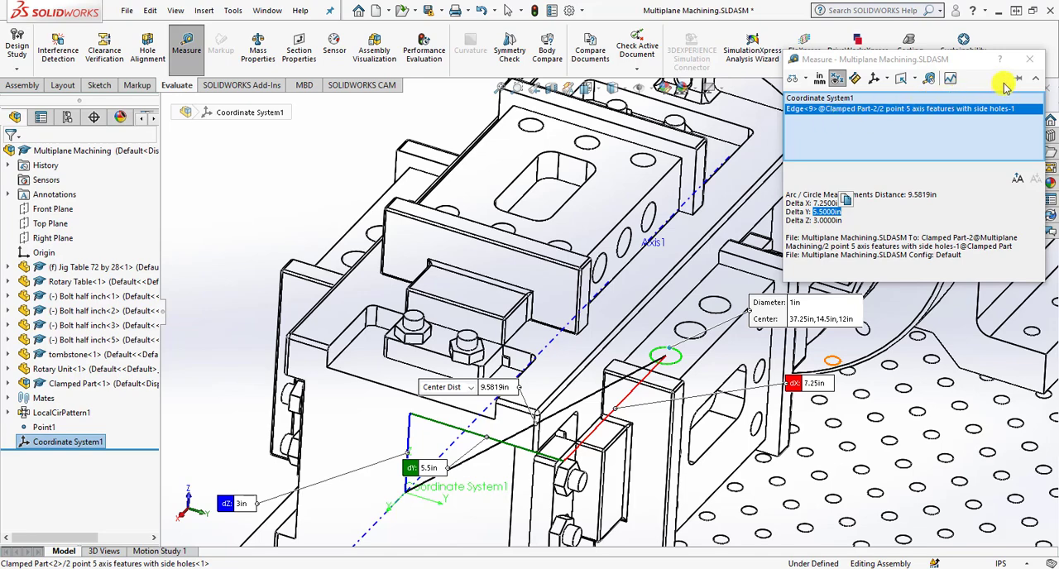
left_click(1030, 59)
Post-process the CAM operations to Multiplane Machining.txt on the Desktop and generate the complete NC code.
scroll(913, 230, "up", 7)
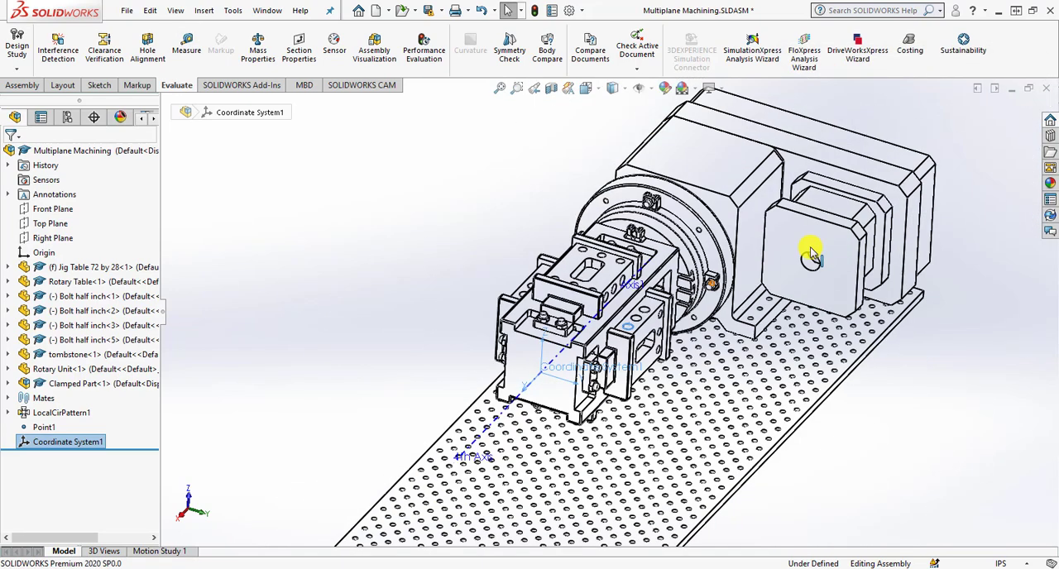
middle_click_drag(648, 275, 741, 298)
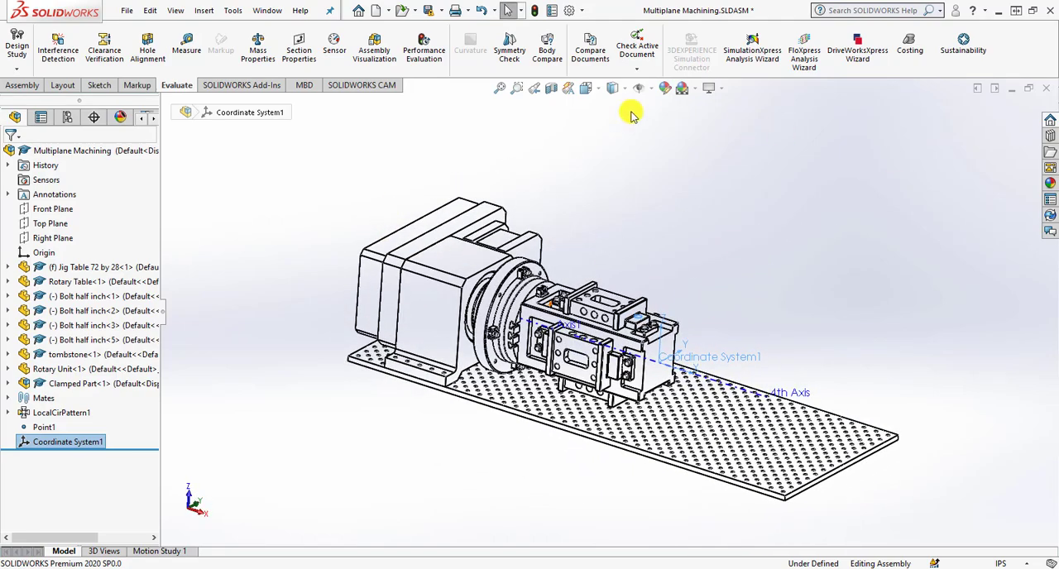
left_click(369, 85)
left_click(409, 50)
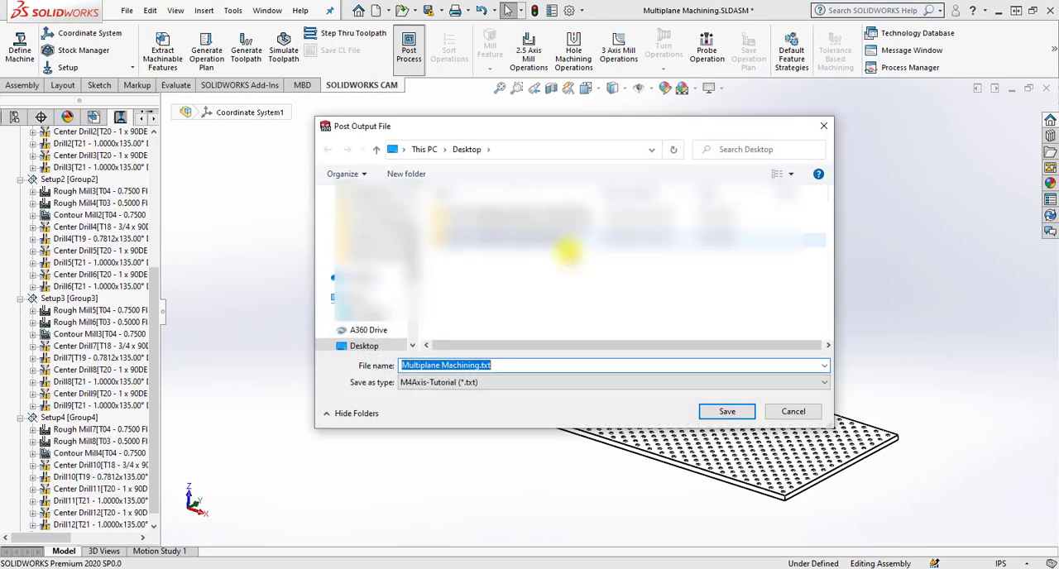
left_click(728, 408)
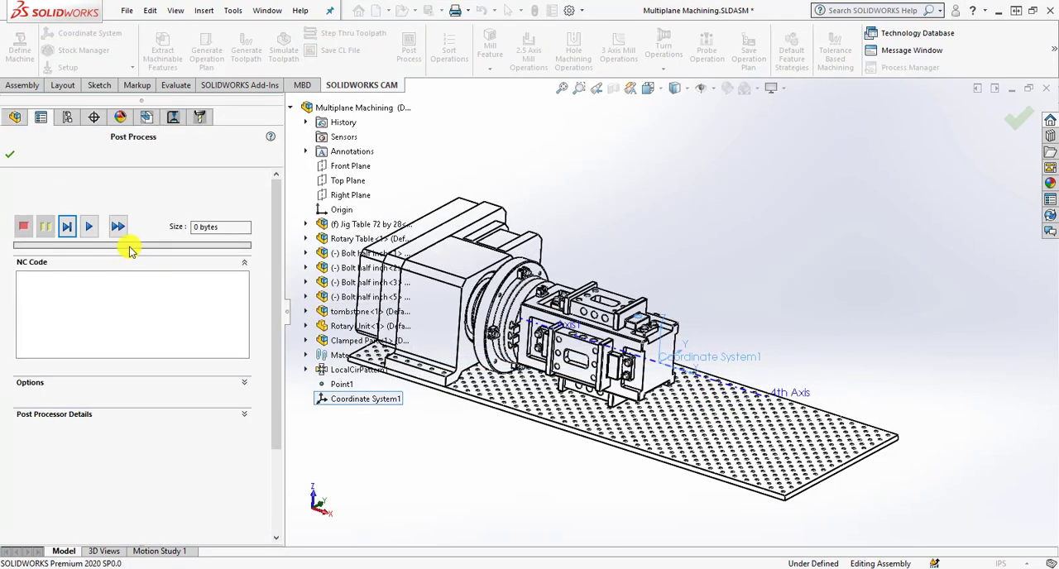
left_click(89, 227)
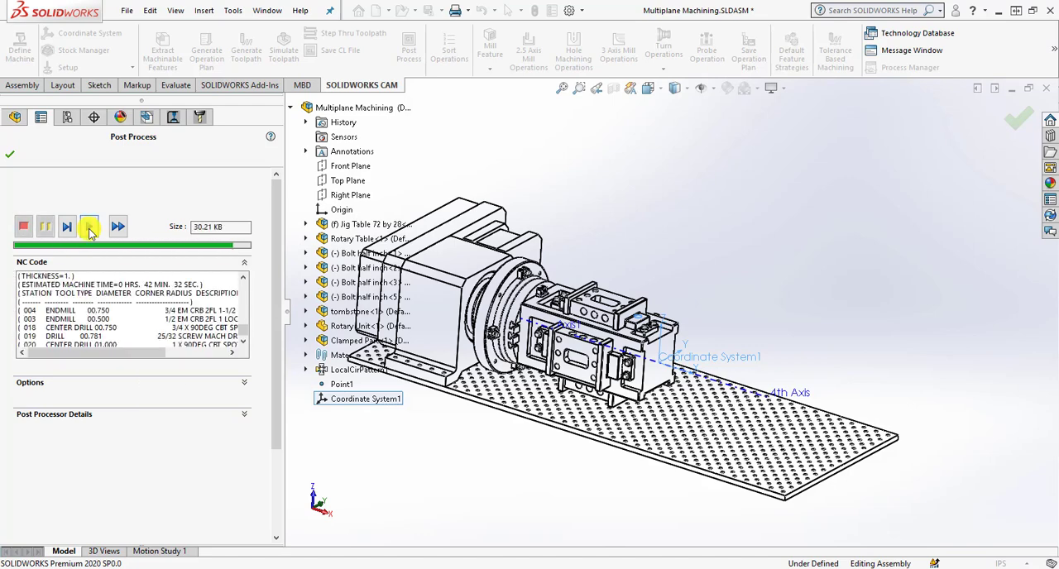
Enable opening the G-code file in SOLIDWORKS CAM NC Editor, finish post-processing, and place the editor window beside the CAM tree.
left_click(240, 415)
left_click(242, 382)
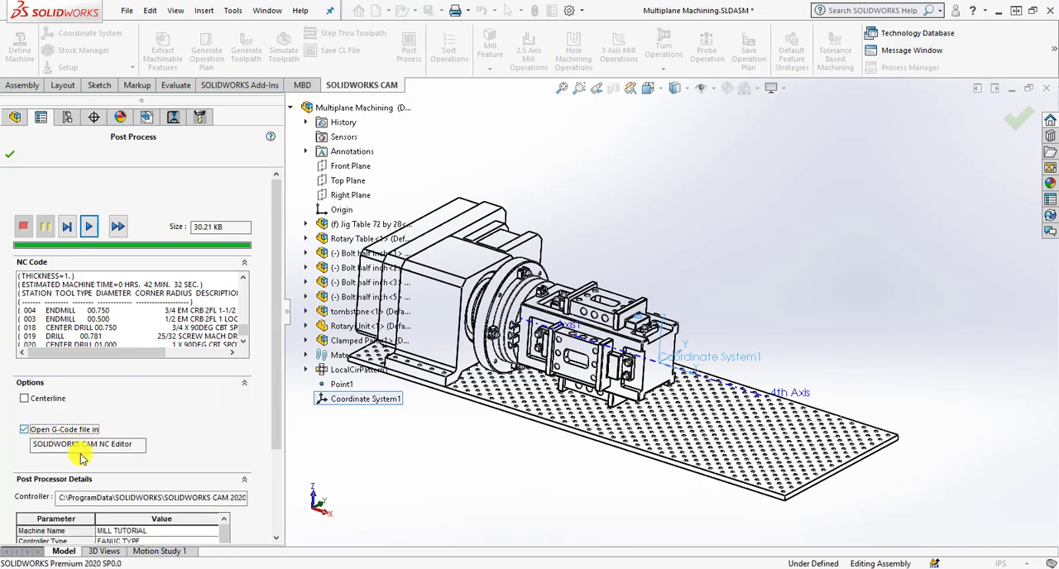
left_click(24, 431)
left_click(10, 155)
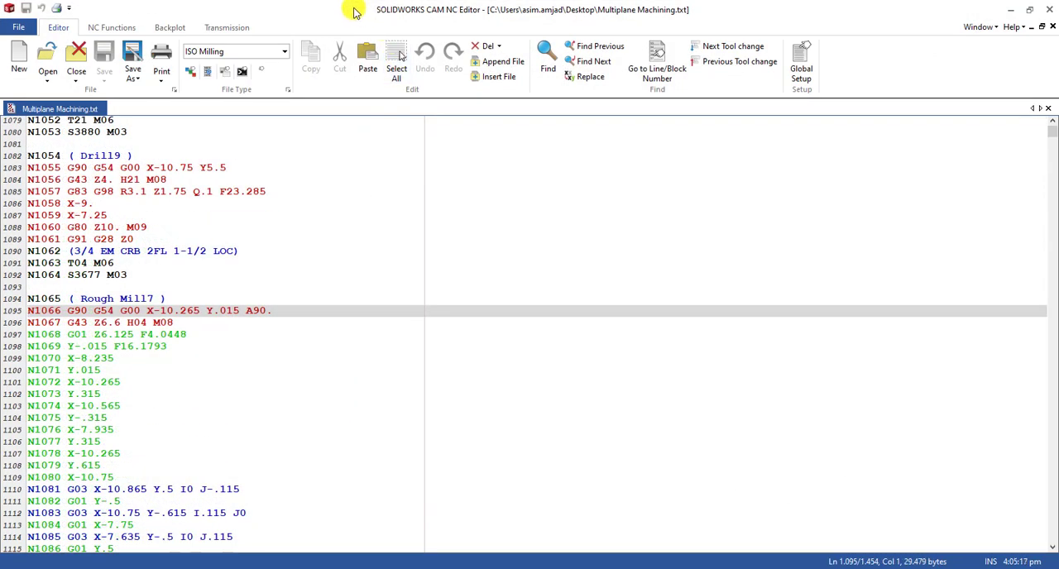
left_click_drag(355, 9, 755, 36)
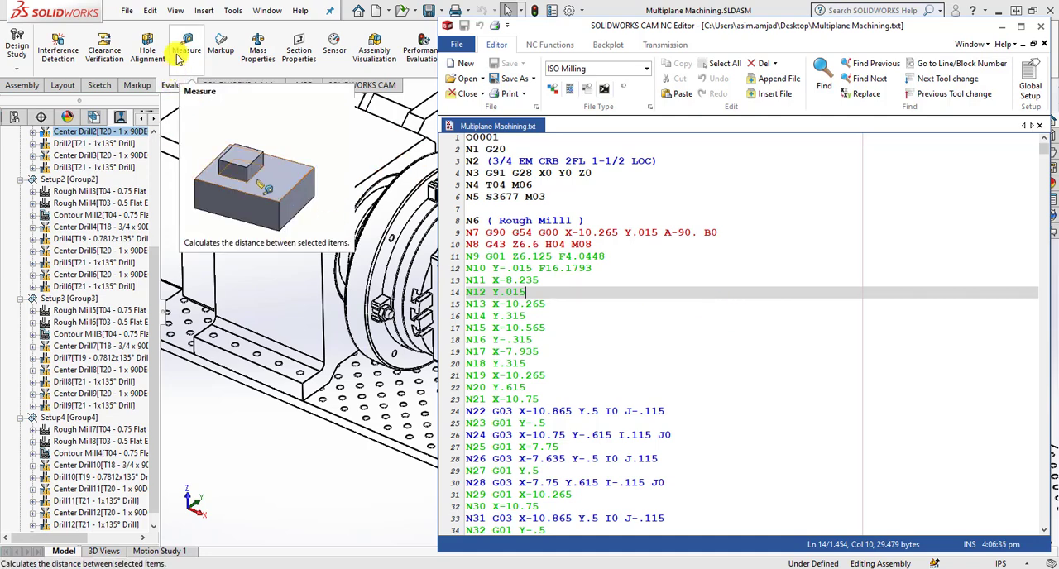
View the tombstone assembly in SOLIDWORKS, return to the NC Editor, and highlight the A-90 rotation in block N7 of Rough Mill1.
left_click(224, 401)
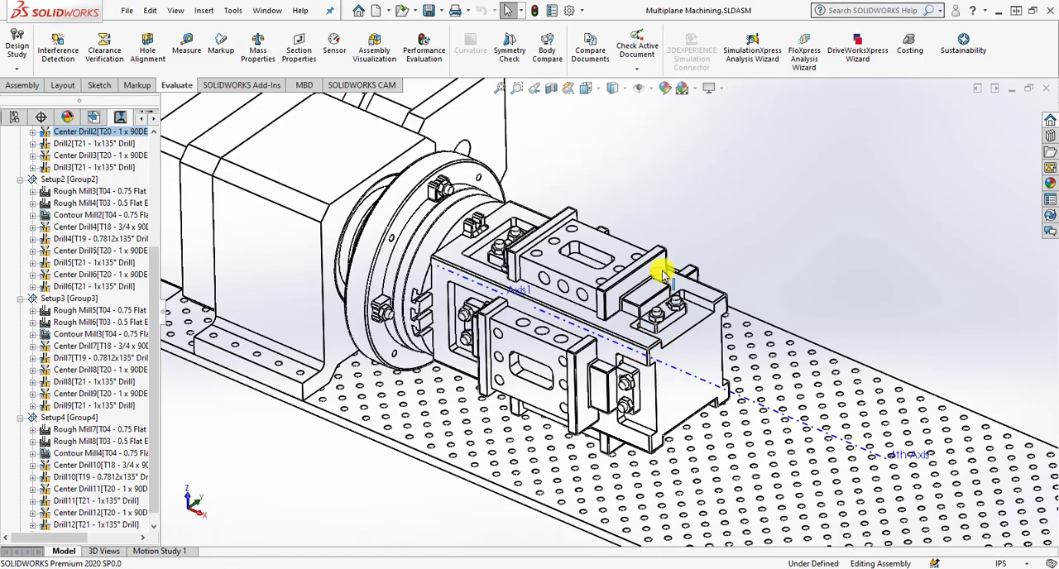
left_click(548, 568)
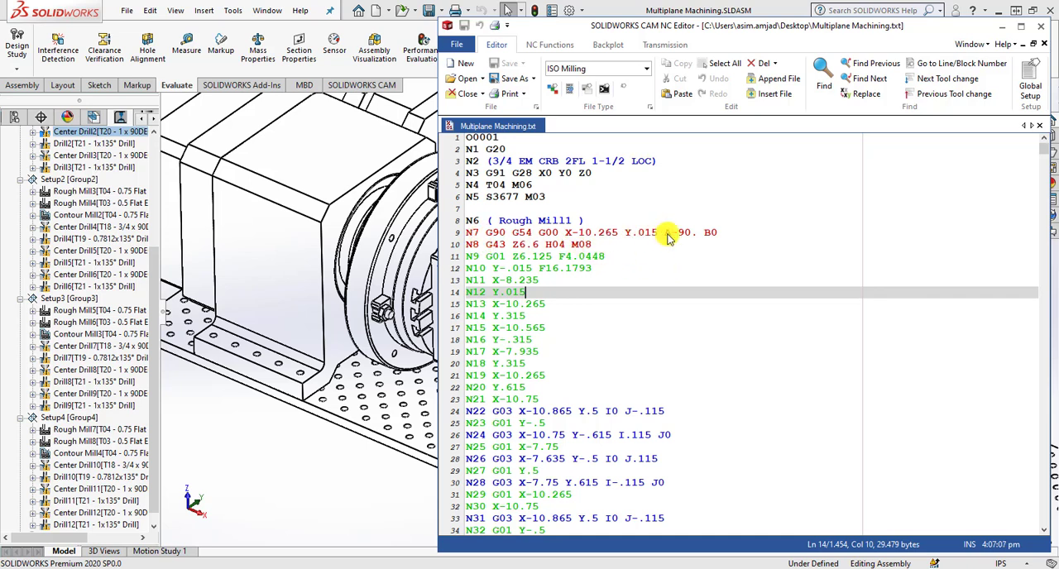
left_click_drag(664, 234, 841, 230)
Jump to blocks N360, N713 and N1066 in turn to examine the A-axis rotation at the start of each setup.
left_click(932, 64)
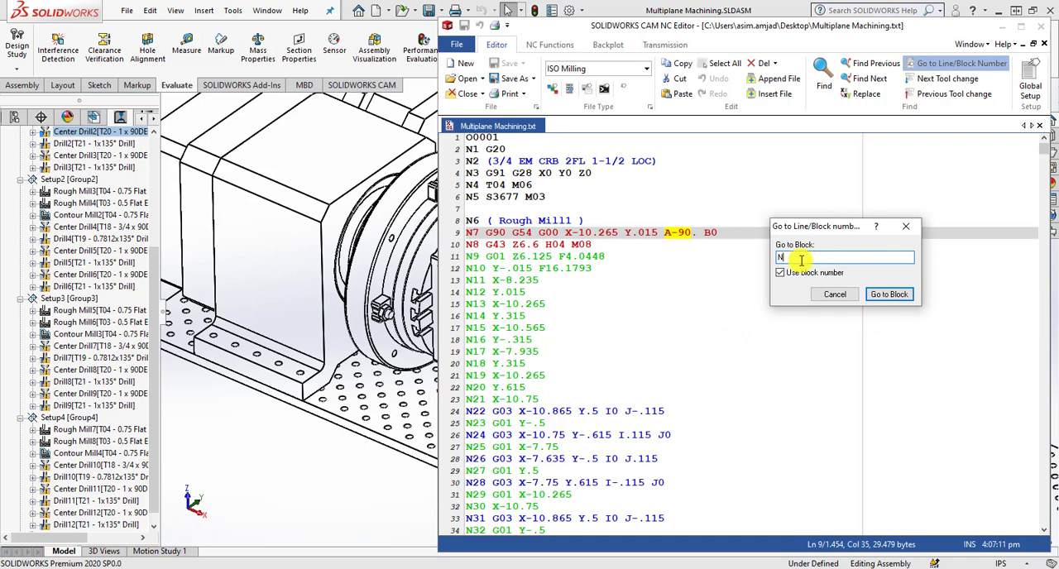
left_click(888, 295)
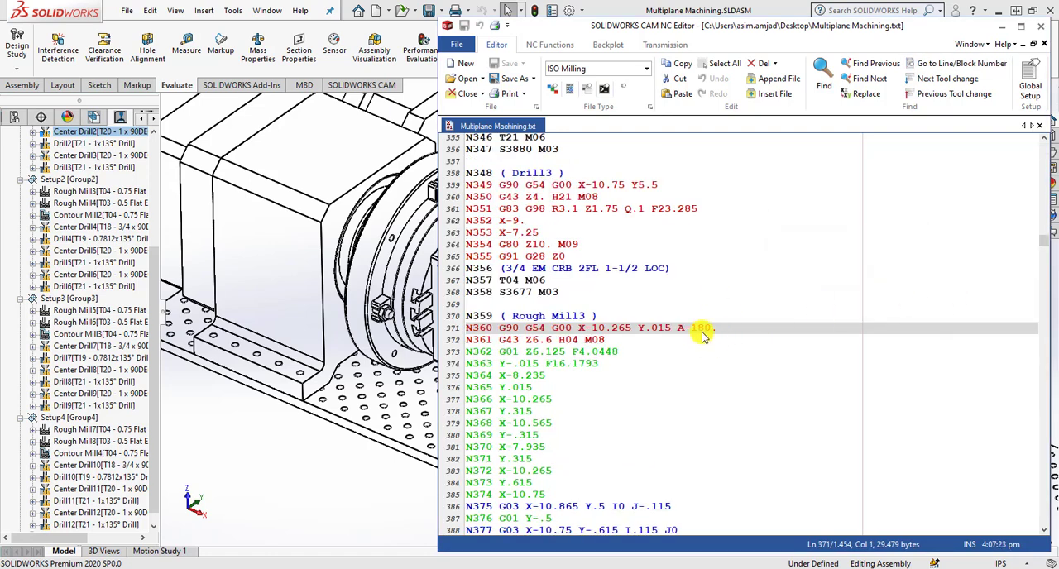
left_click(944, 63)
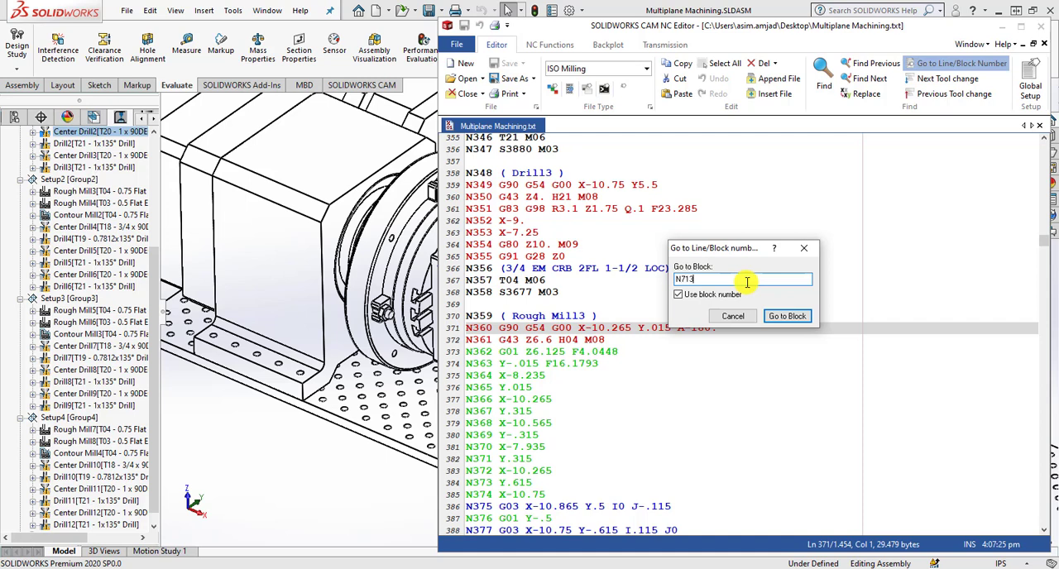
type("N713")
left_click(791, 316)
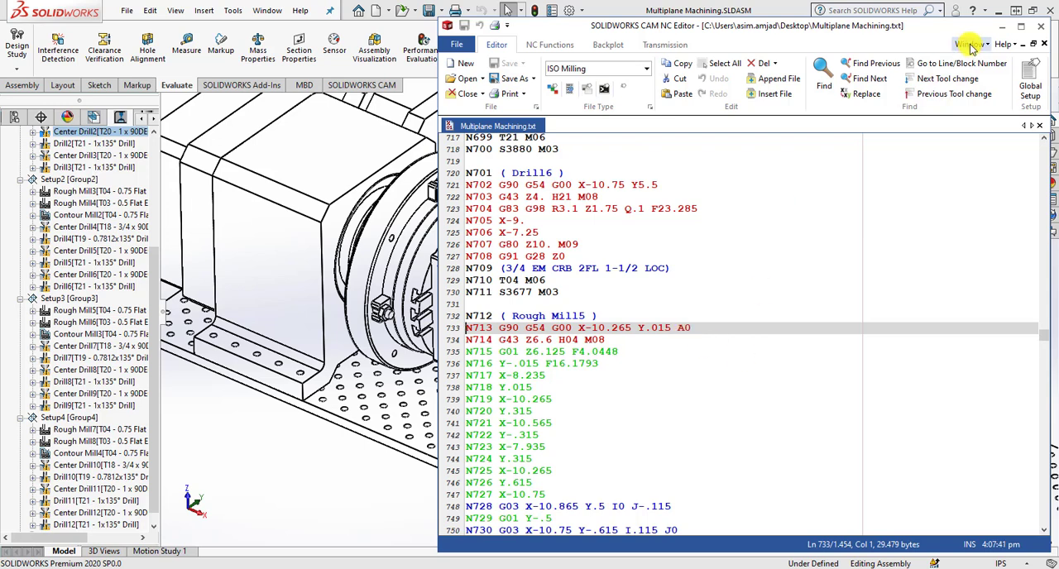
left_click(944, 64)
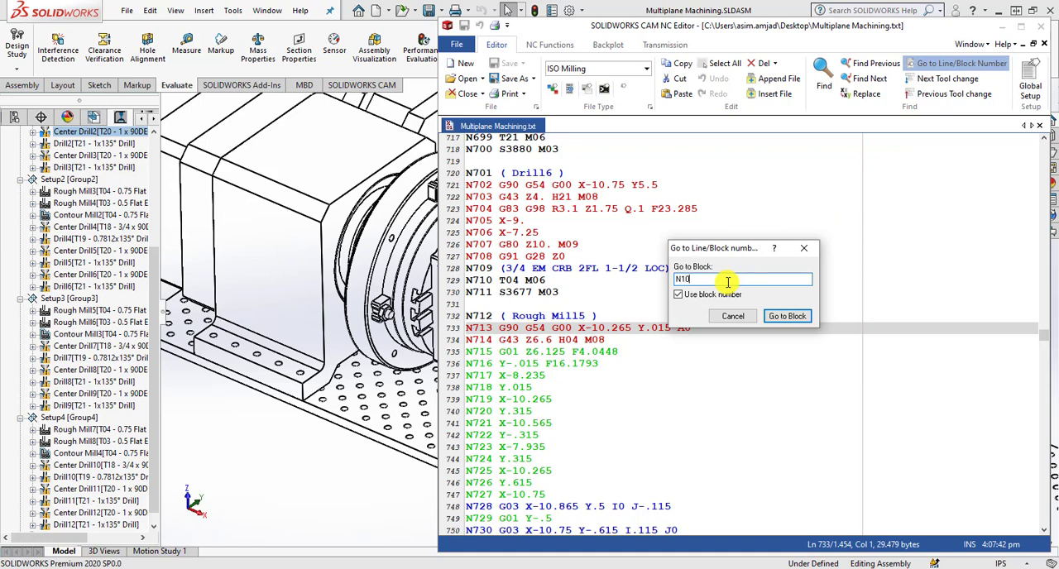
left_click(785, 315)
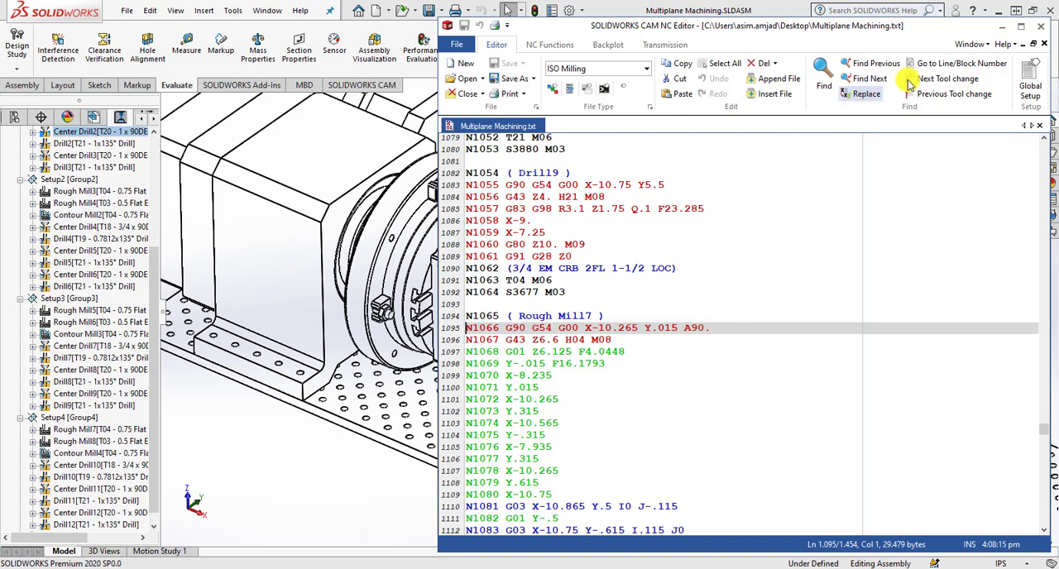
Jump to block N7 at the start of Rough Mill1 and highlight the X move in block N11.
left_click(960, 64)
left_click(710, 280)
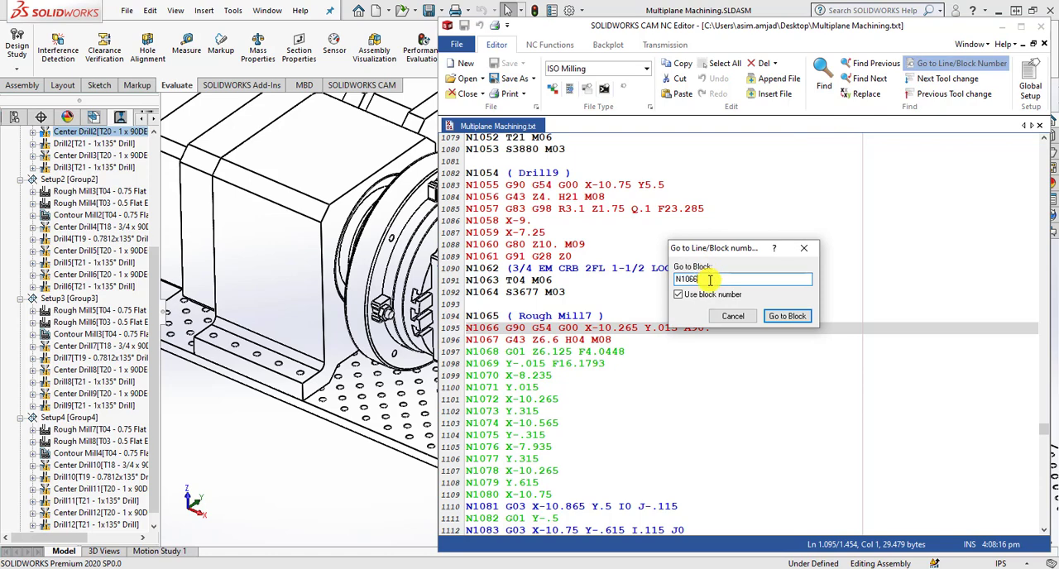
key("BackSpace")
key("BackSpace")
key("BackSpace")
key("BackSpace")
type("7")
key("Return")
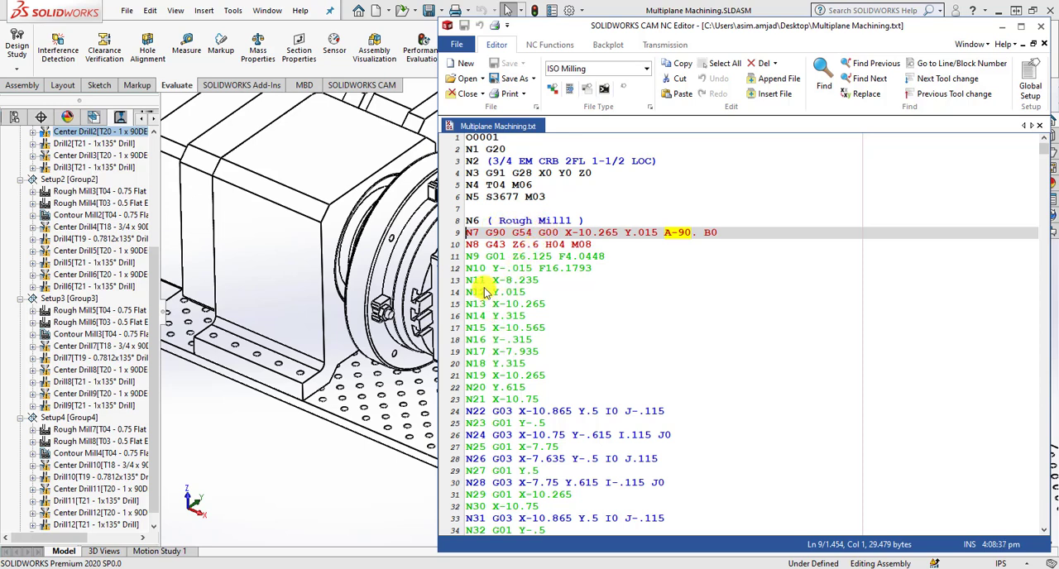
left_click_drag(472, 280, 546, 280)
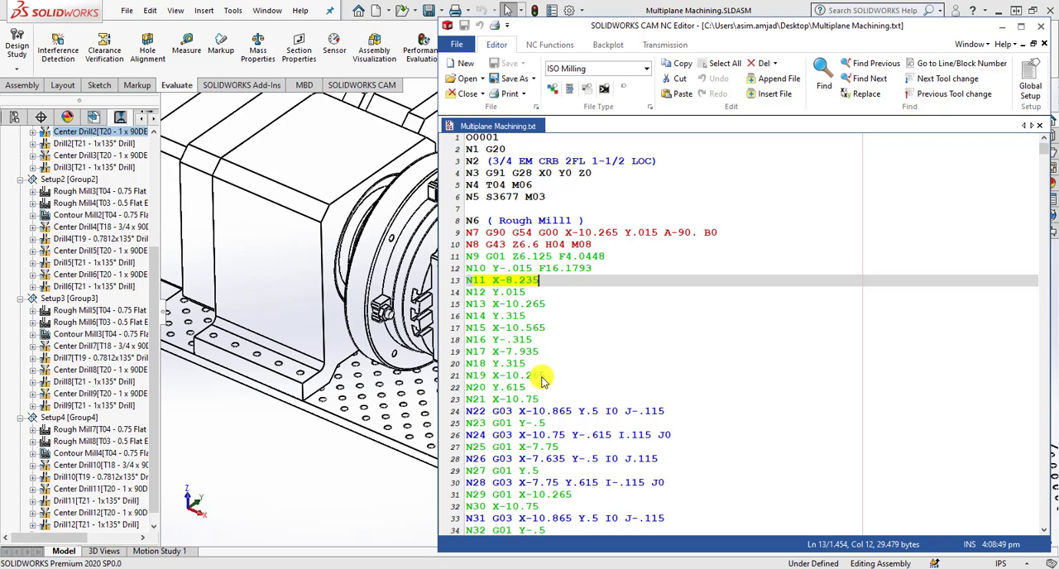
Jump to block N230 to examine the start of the Contour Mill1 code.
left_click(960, 62)
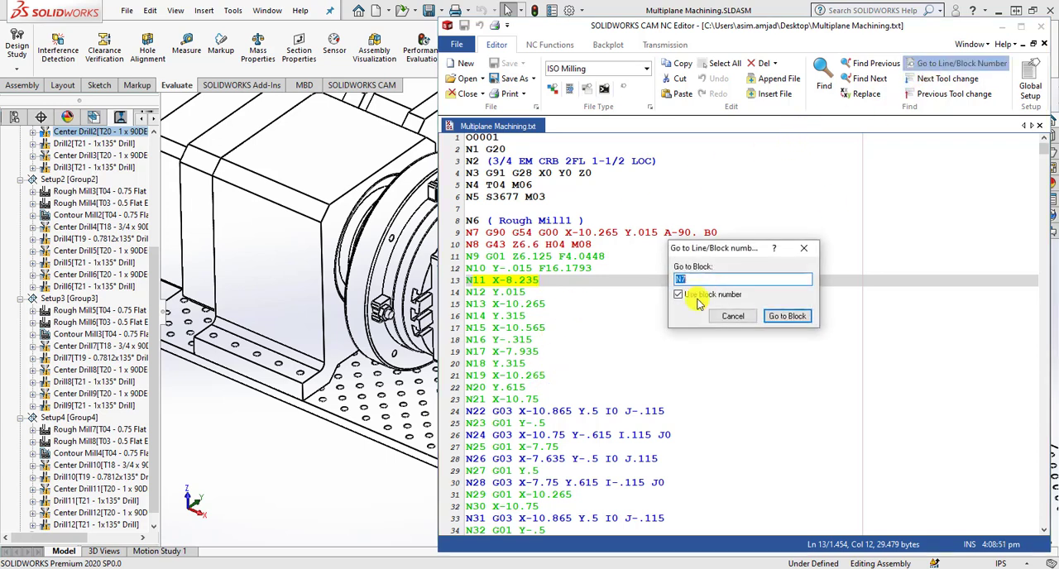
left_click(710, 280)
key("BackSpace")
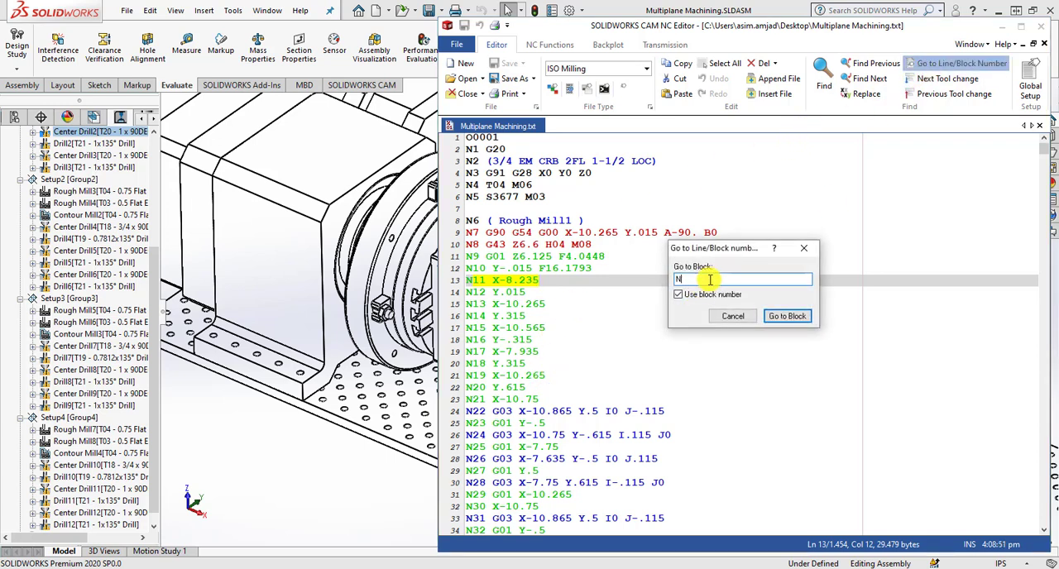
type("230")
key("Return")
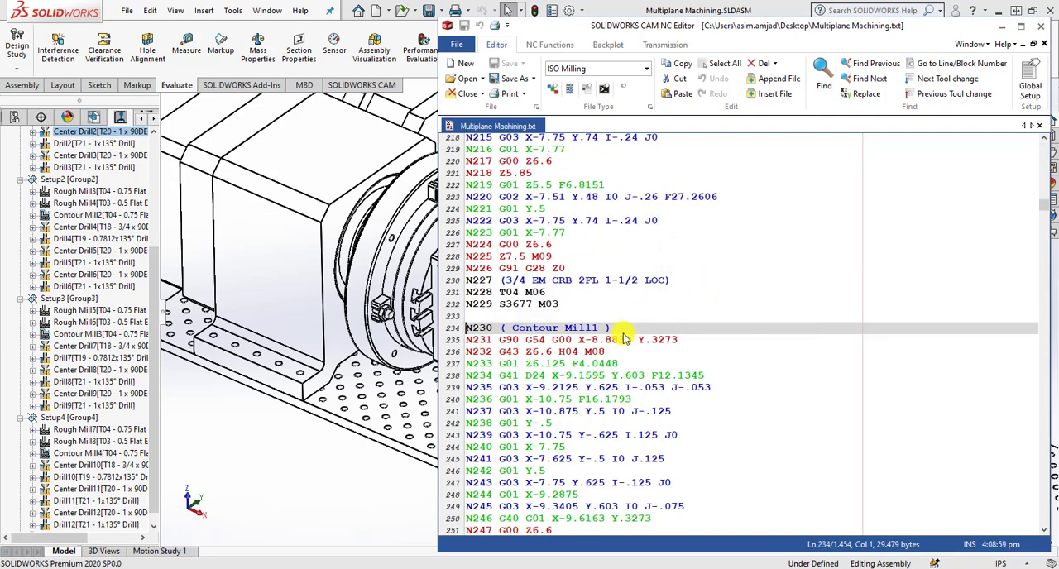
Jump to block N287 to examine the Center Drill1 code.
left_click(960, 63)
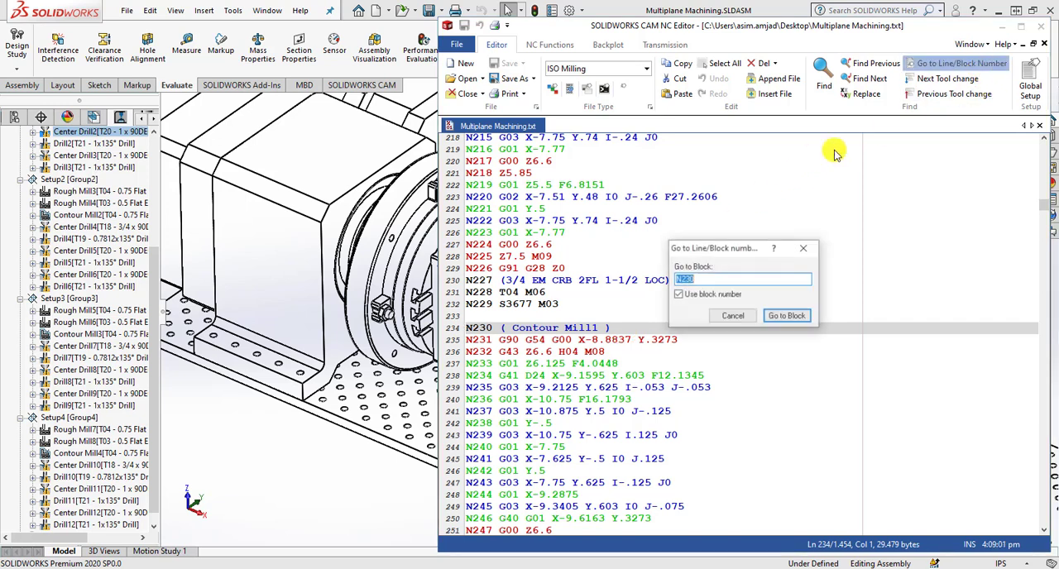
left_click(733, 283)
key("BackSpace")
key("BackSpace")
key("BackSpace")
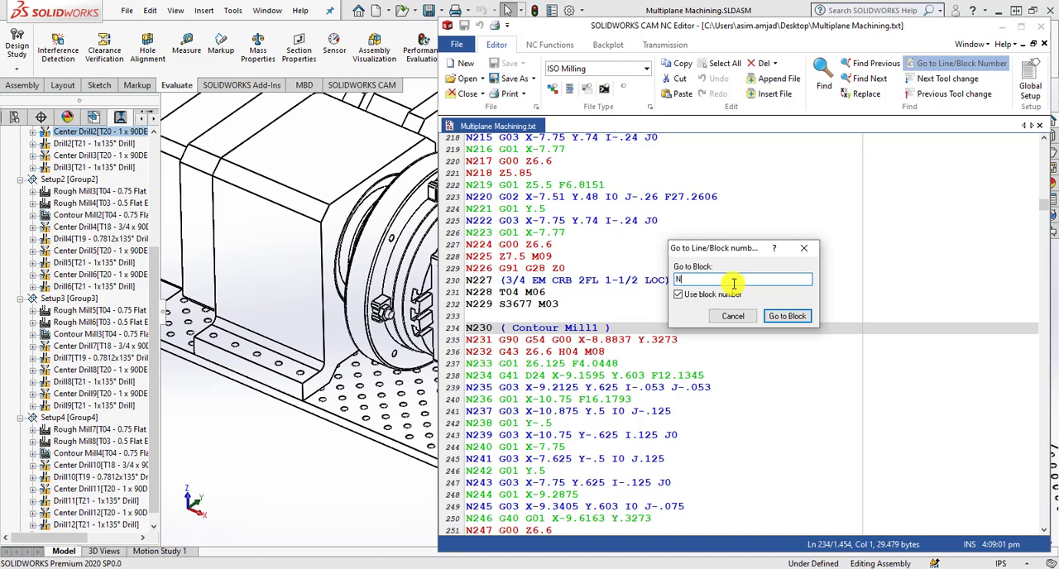
type("287")
key("Return")
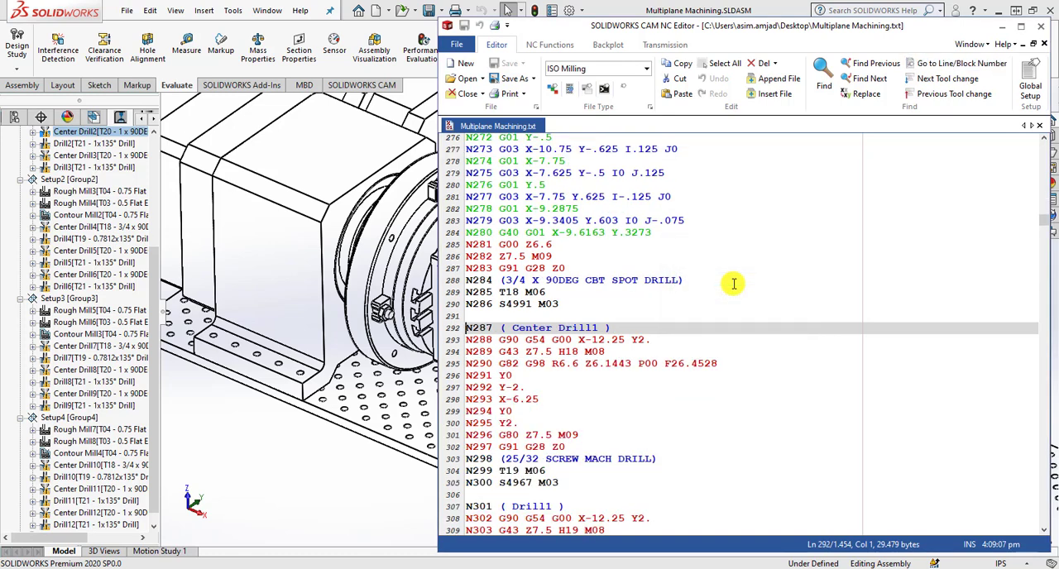
Jump to block N301 to examine the Drill1 code.
left_click(961, 63)
left_click(734, 281)
key("BackSpace")
key("BackSpace")
key("BackSpace")
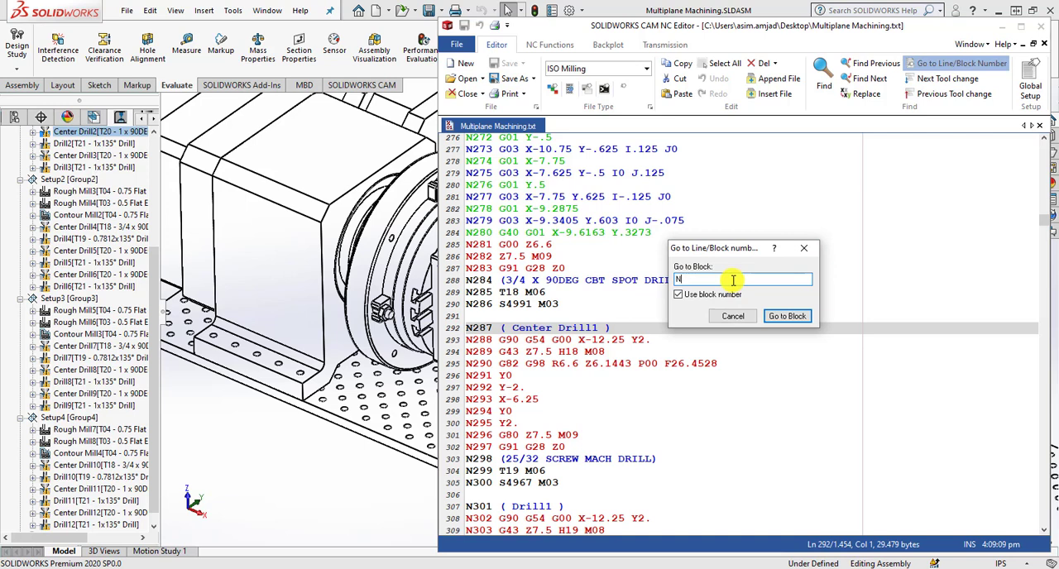
type("301")
key("Return")
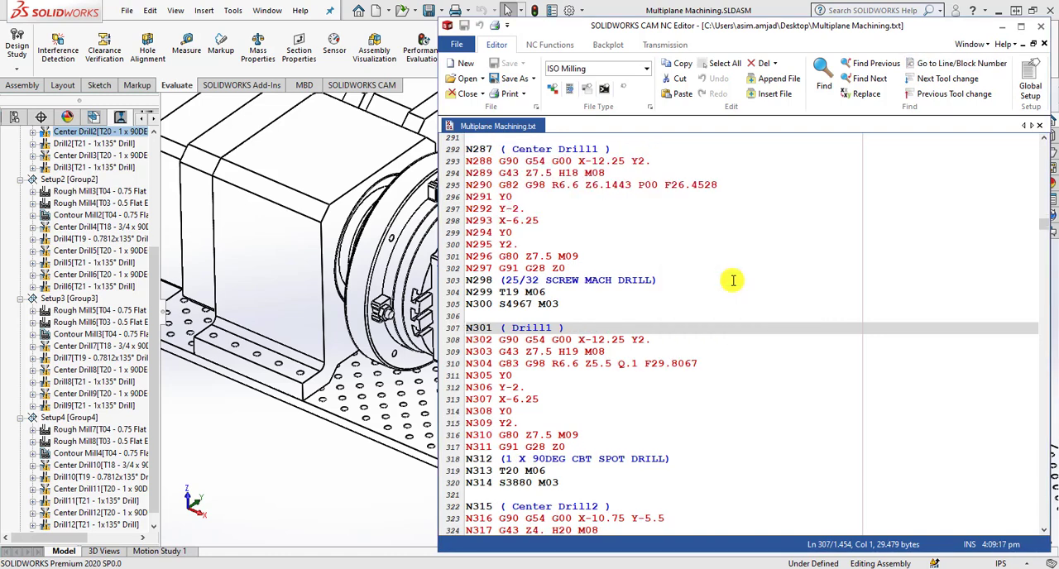
Jump to block N315 to examine the Center Drill2 code.
left_click(962, 63)
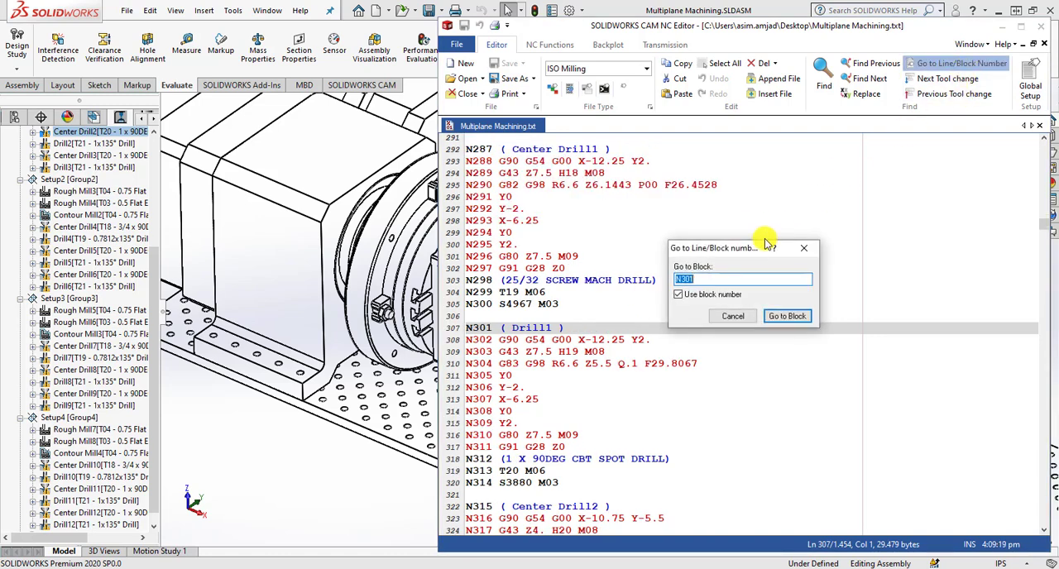
left_click(734, 277)
key("BackSpace")
key("BackSpace")
key("BackSpace")
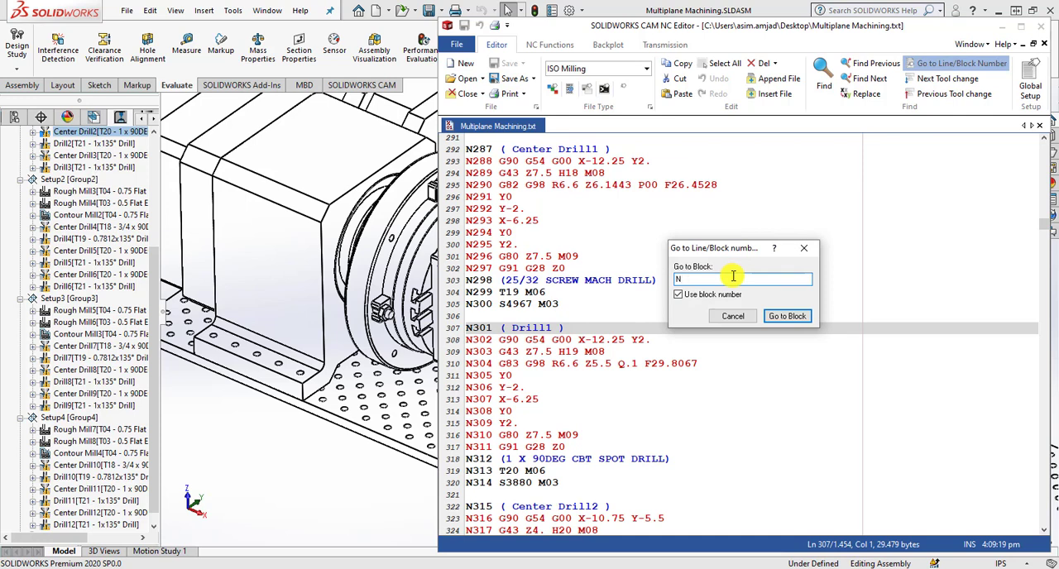
type("315")
key("Return")
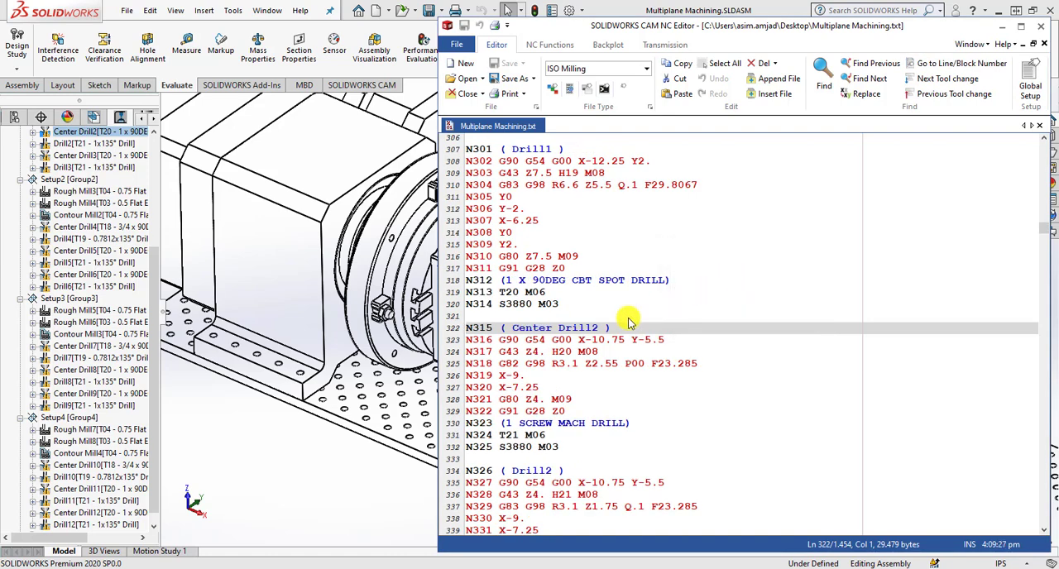
Jump to block N326 to examine the Drill2 code.
left_click(933, 64)
left_click(733, 279)
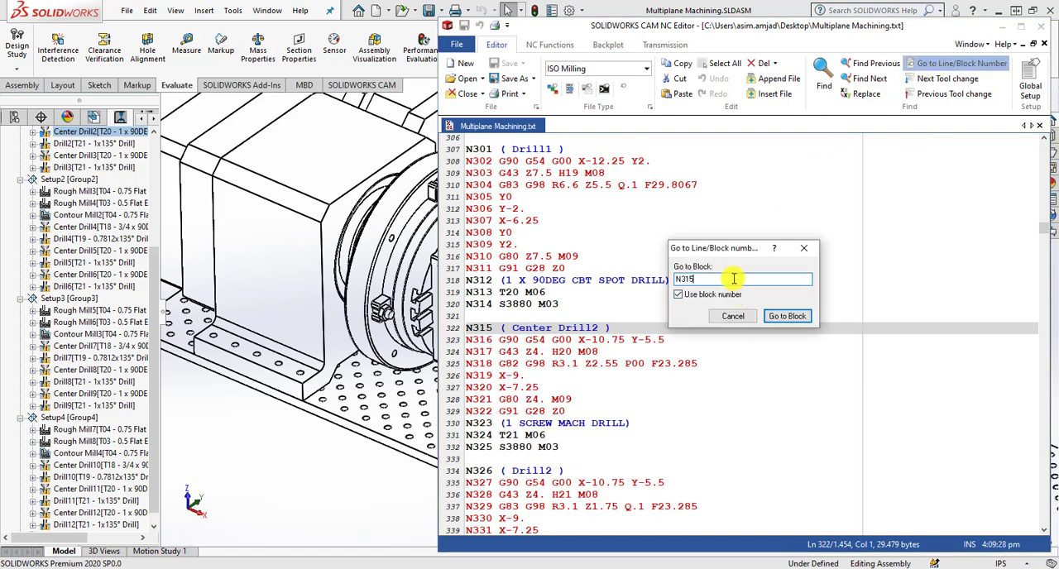
key("BackSpace")
key("BackSpace")
key("BackSpace")
type("326")
key("Return")
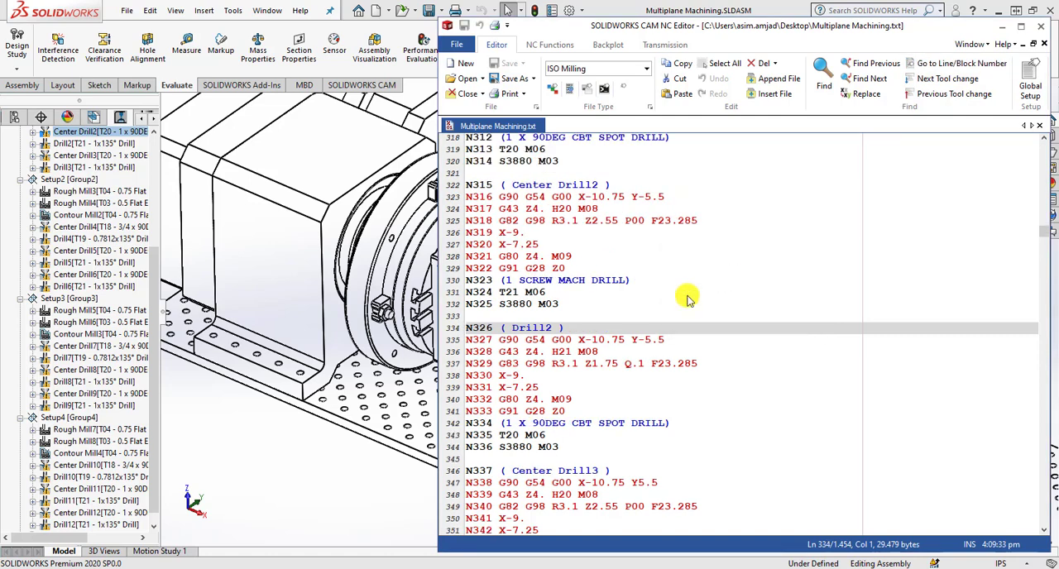
Jump to block N337 to examine the Center Drill3 code.
left_click(934, 63)
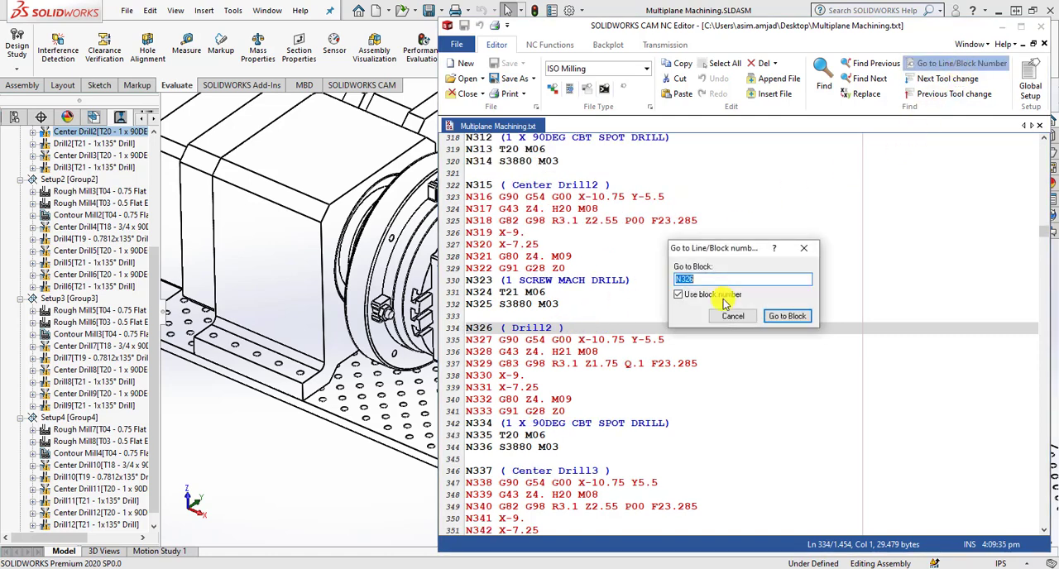
left_click(725, 283)
key("BackSpace")
key("BackSpace")
key("BackSpace")
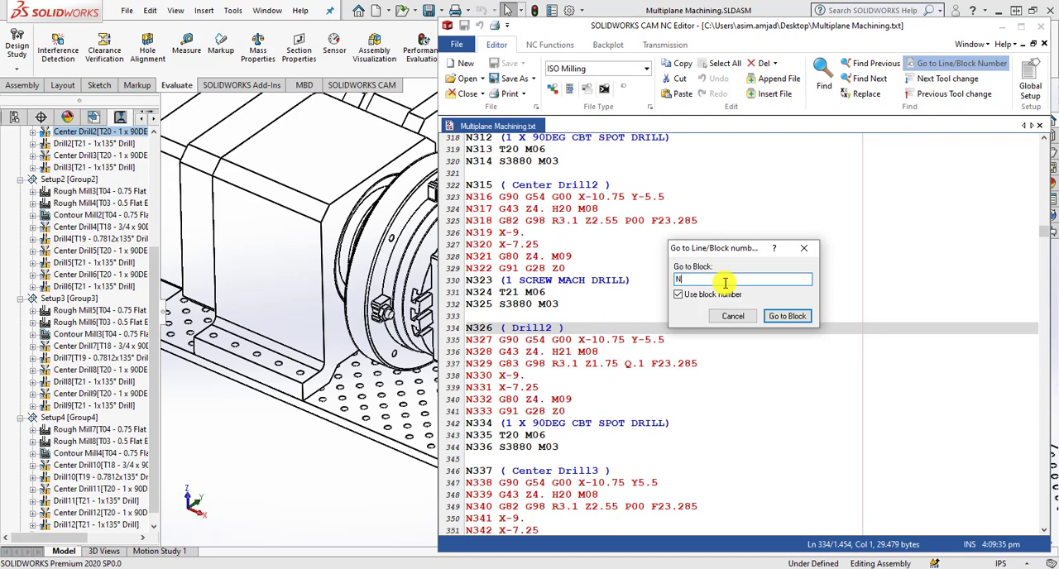
type("337")
key("Return")
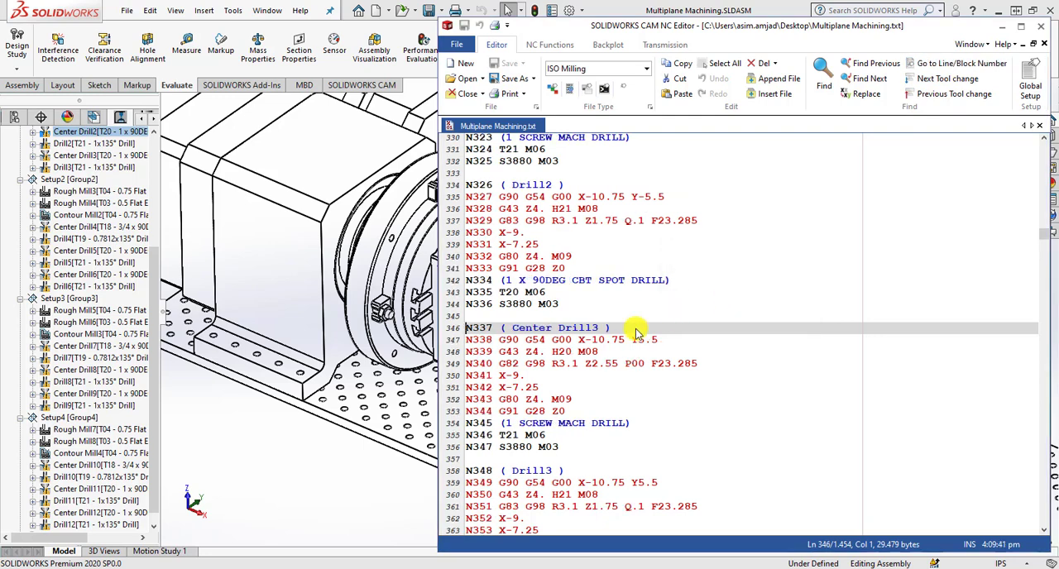
Jump to block N348 to examine the Drill3 code.
left_click(933, 64)
left_click(717, 279)
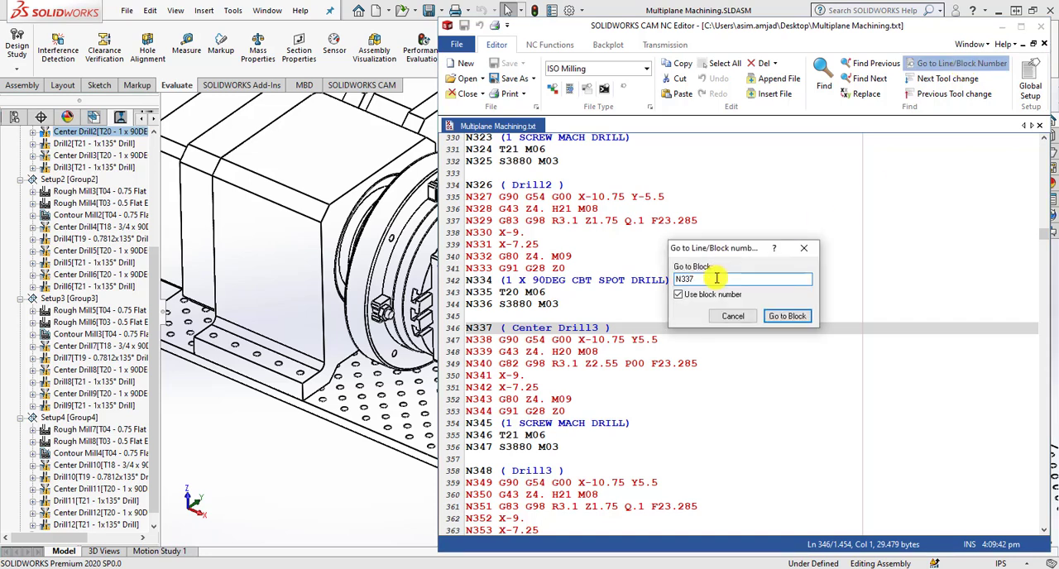
key("BackSpace")
key("BackSpace")
key("BackSpace")
type("348")
key("Return")
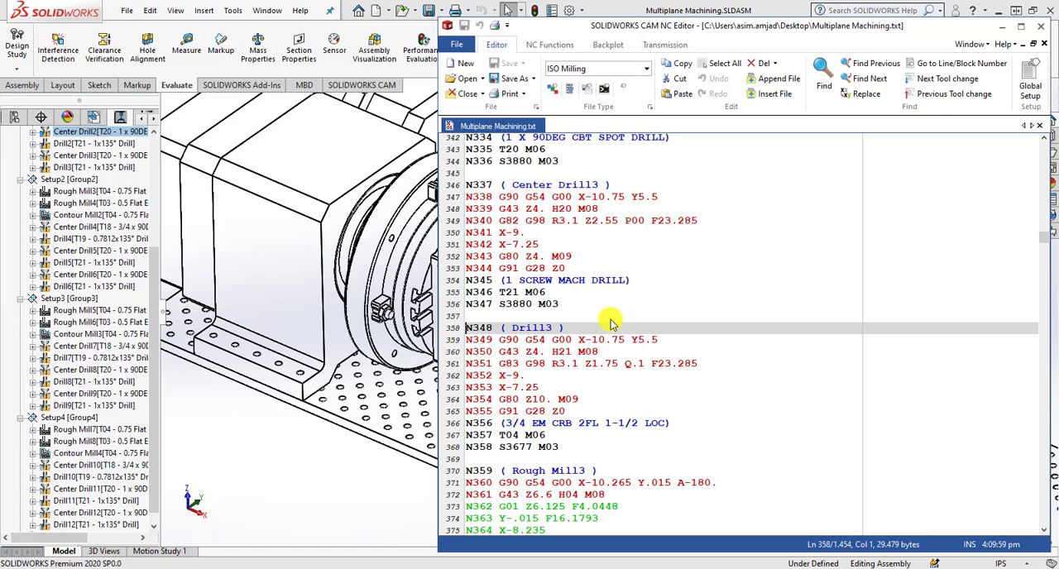
Bring the Setup1 operations into view in the CAM tree and jump to block N288 of Center Drill1.
scroll(82, 186, "up", 2)
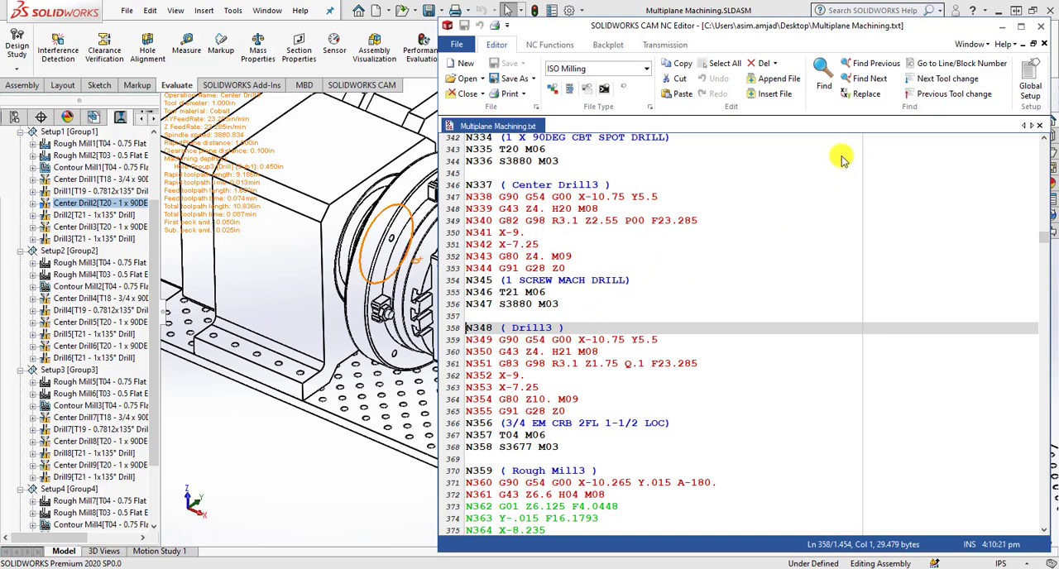
left_click(960, 63)
left_click(719, 279)
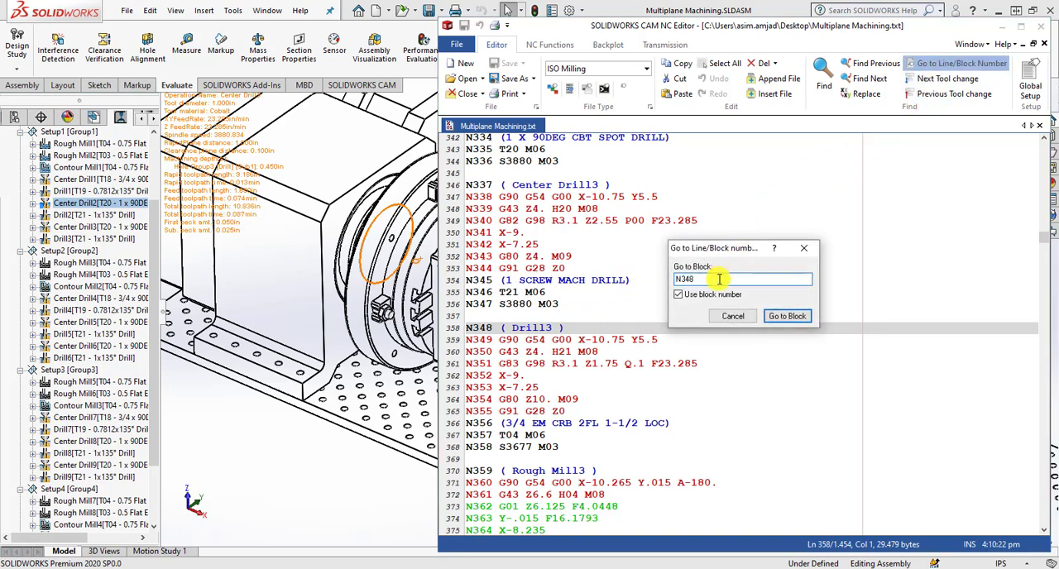
key("BackSpace")
key("BackSpace")
key("BackSpace")
type("288")
key("Return")
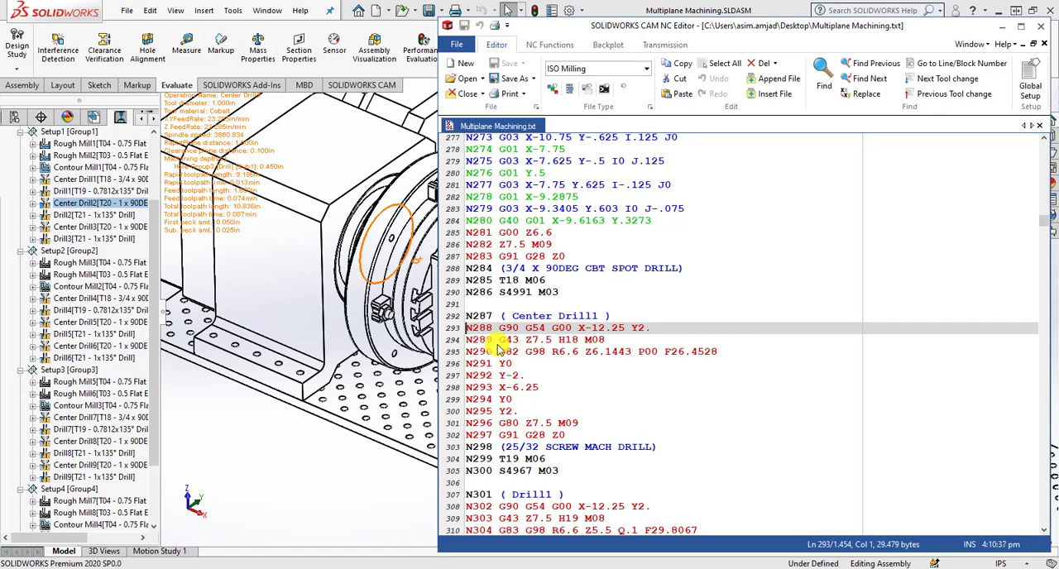
Highlight the Z7.5 height in block N289, the drilling cycle in N290 through N291, and the Y-2 position in N292.
left_click(545, 341)
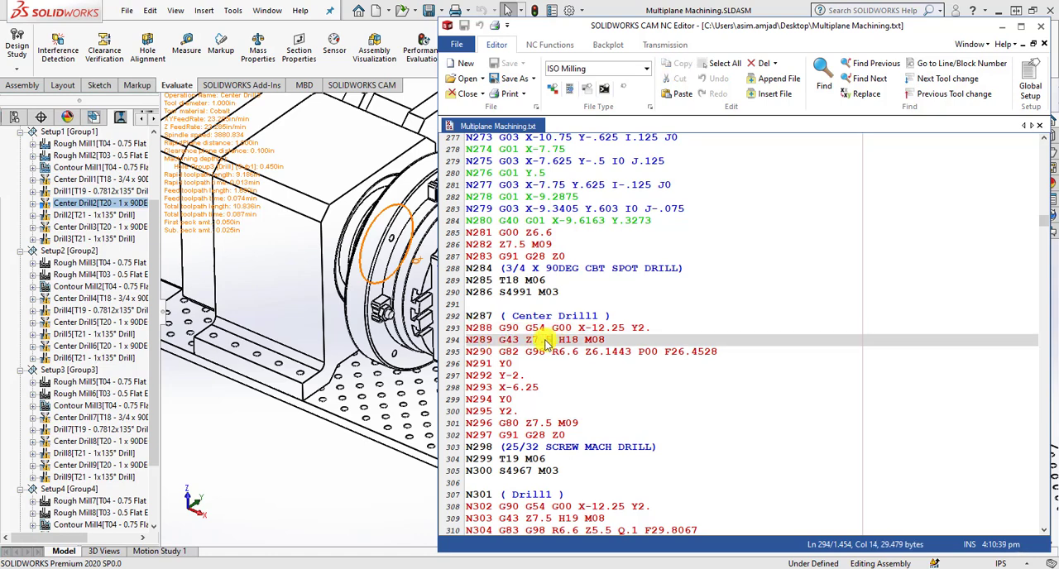
left_click_drag(551, 341, 530, 342)
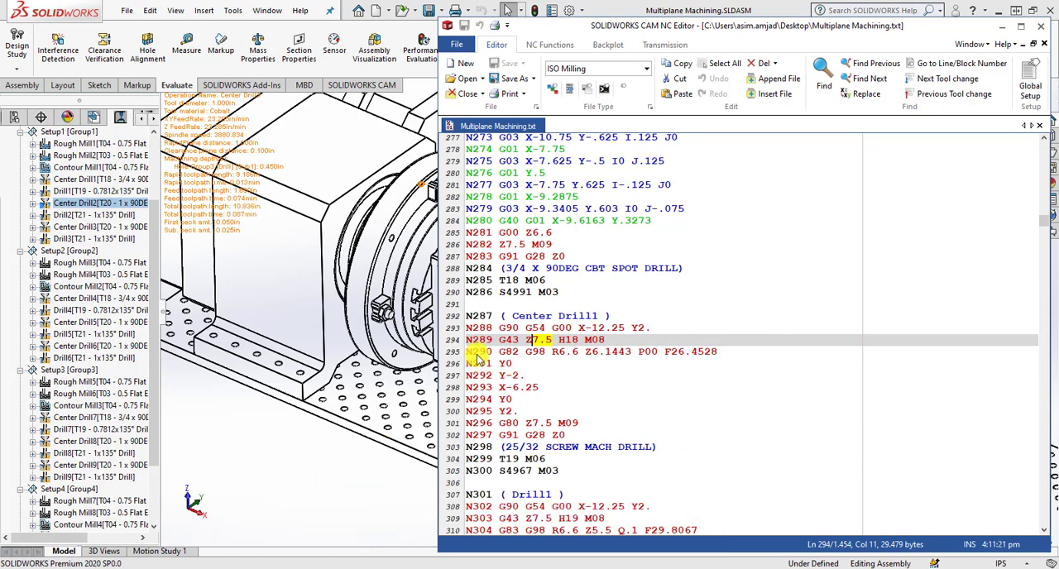
left_click_drag(479, 354, 523, 365)
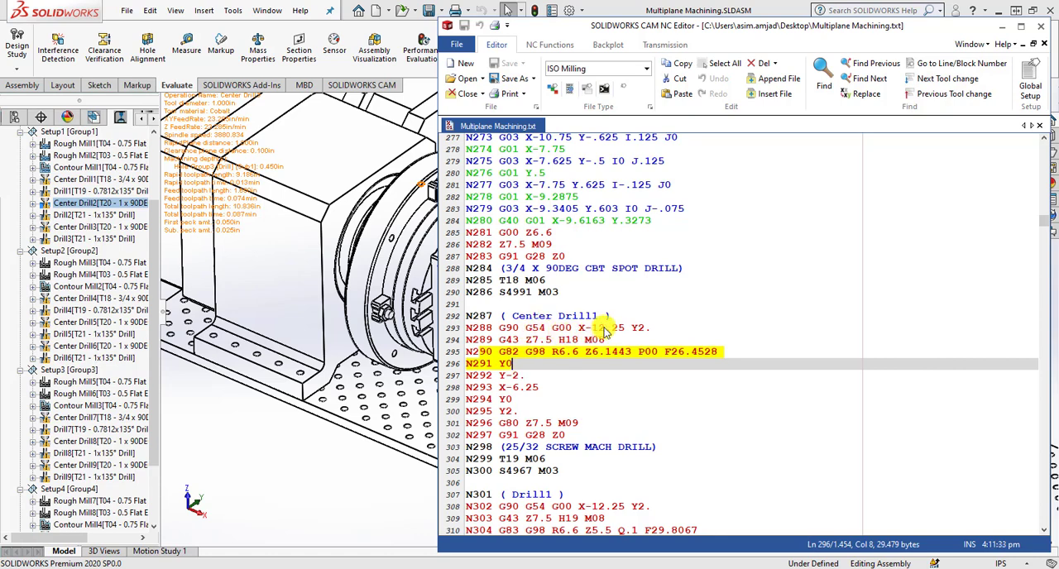
left_click(513, 377)
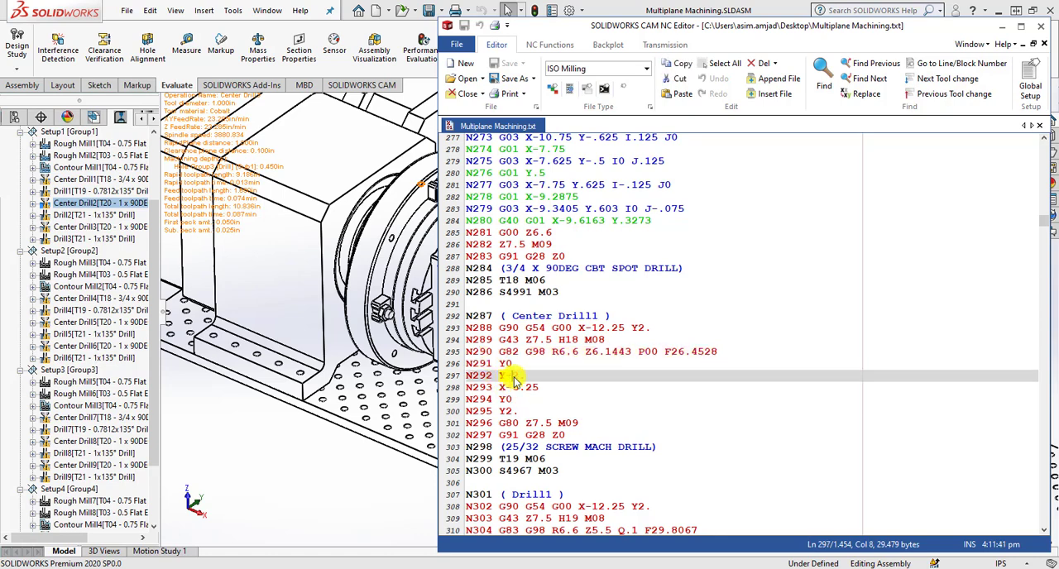
left_click_drag(514, 378, 518, 377)
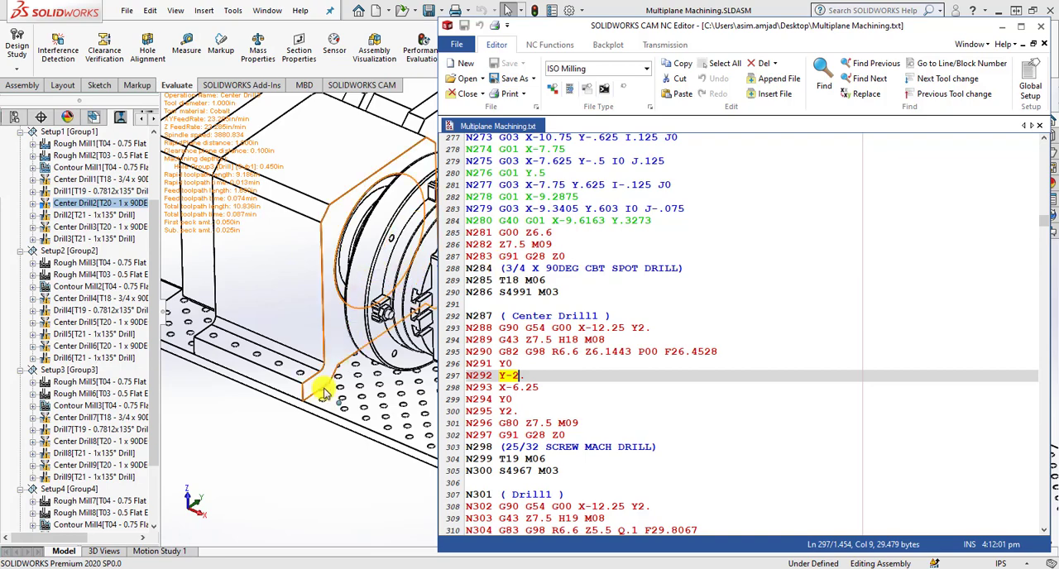
View the tombstone assembly in SOLIDWORKS, return to the NC Editor, and narrow its window to expose more of the model.
left_click(419, 370)
scroll(569, 255, "up", 1)
scroll(570, 255, "down", 2)
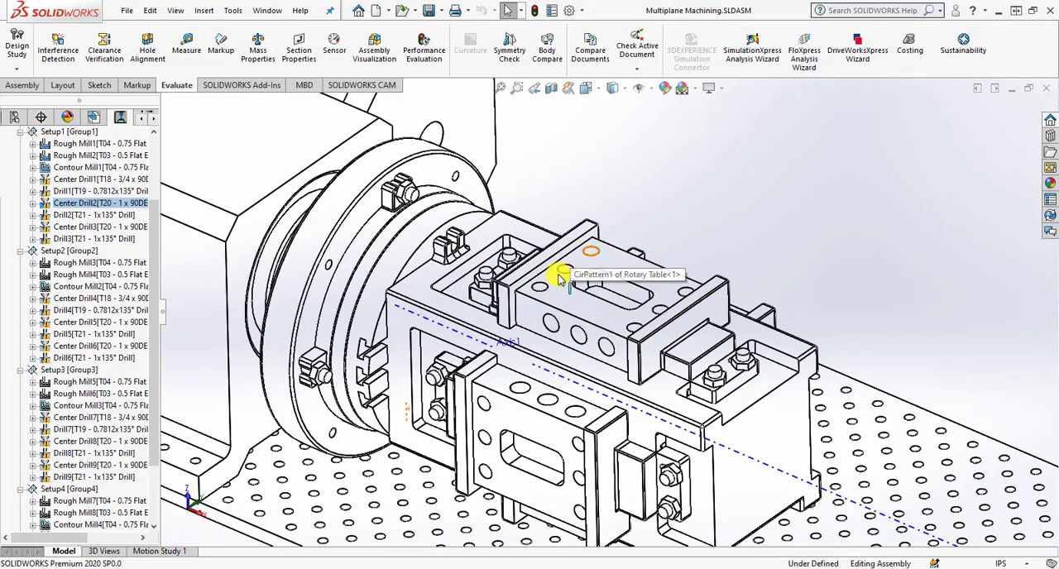
left_click(561, 568)
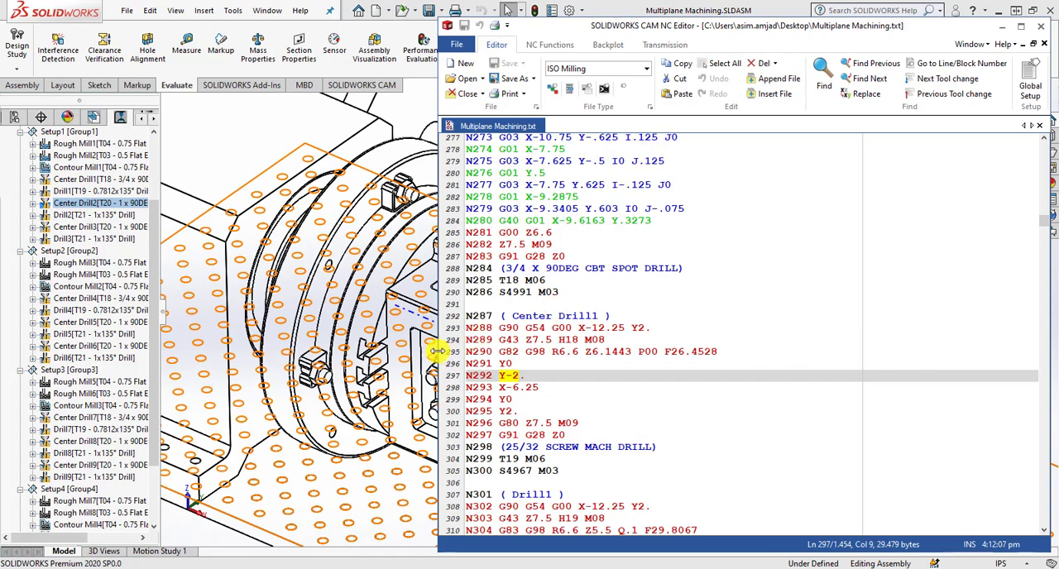
left_click_drag(440, 356, 556, 352)
Frame the clamped parts on the tombstone in SOLIDWORKS so they show beside the code, and return to the NC Editor.
scroll(414, 342, "up", 5)
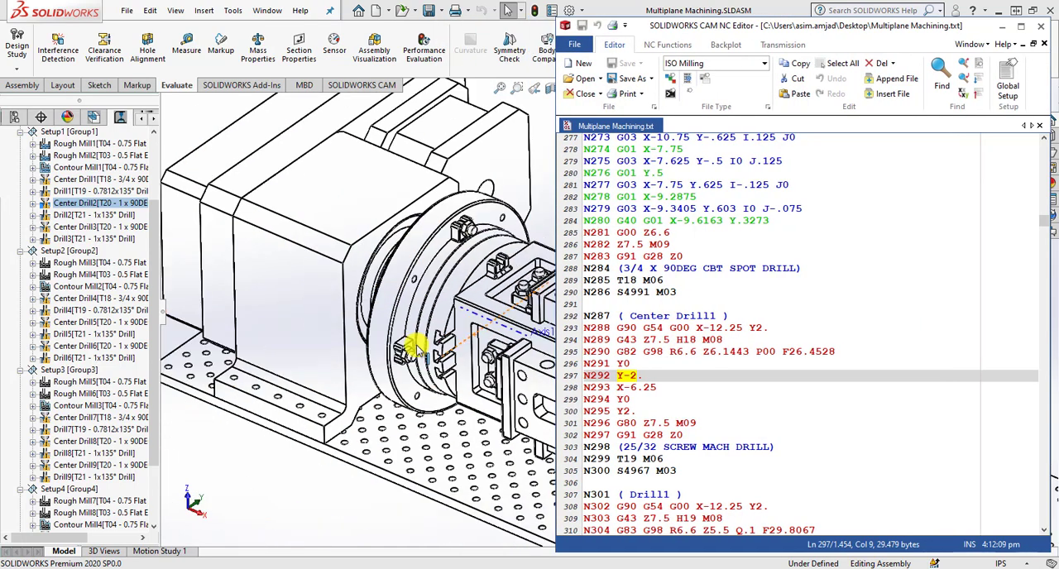
scroll(523, 342, "down", 2)
left_click(409, 462)
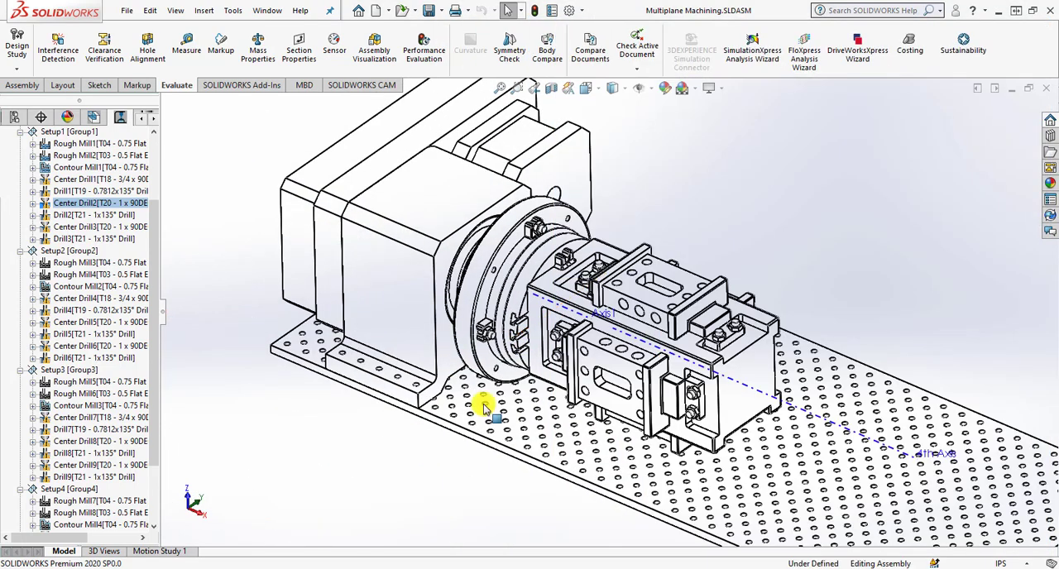
scroll(796, 350, "up", 1)
scroll(796, 350, "down", 2)
scroll(751, 346, "down", 2)
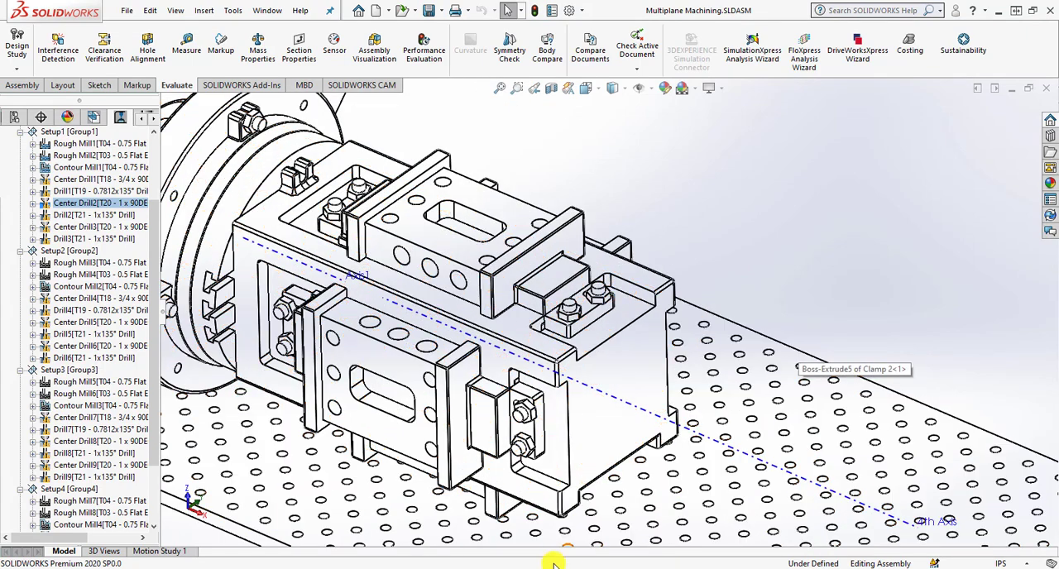
left_click(554, 567)
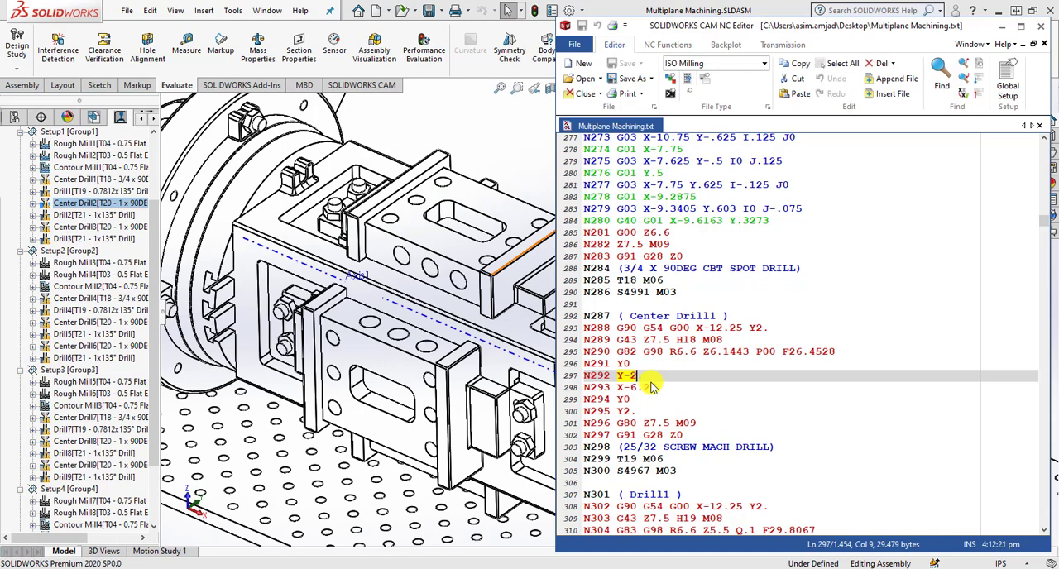
Switch to SOLIDWORKS, check the Center Drill2 toolpath in Setup1, and open Step Through Toolpath for Center Drill1.
left_click(94, 205)
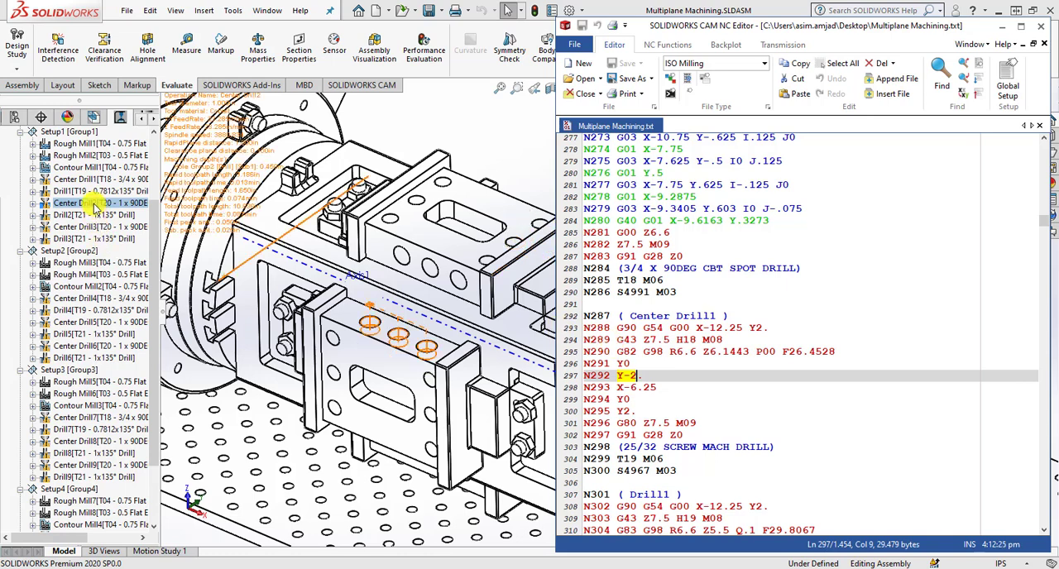
left_click(87, 206)
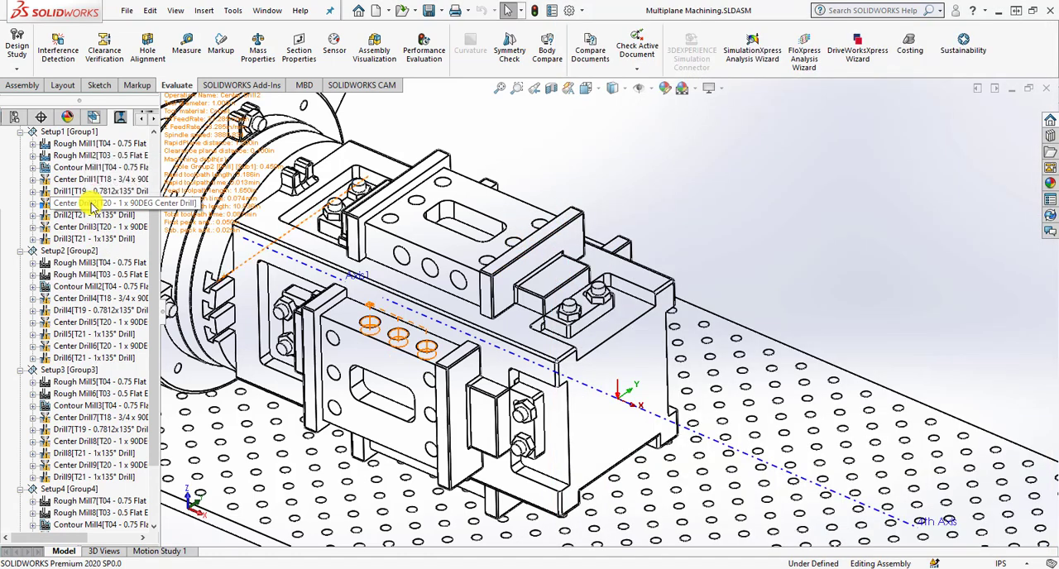
scroll(93, 208, "up", 3)
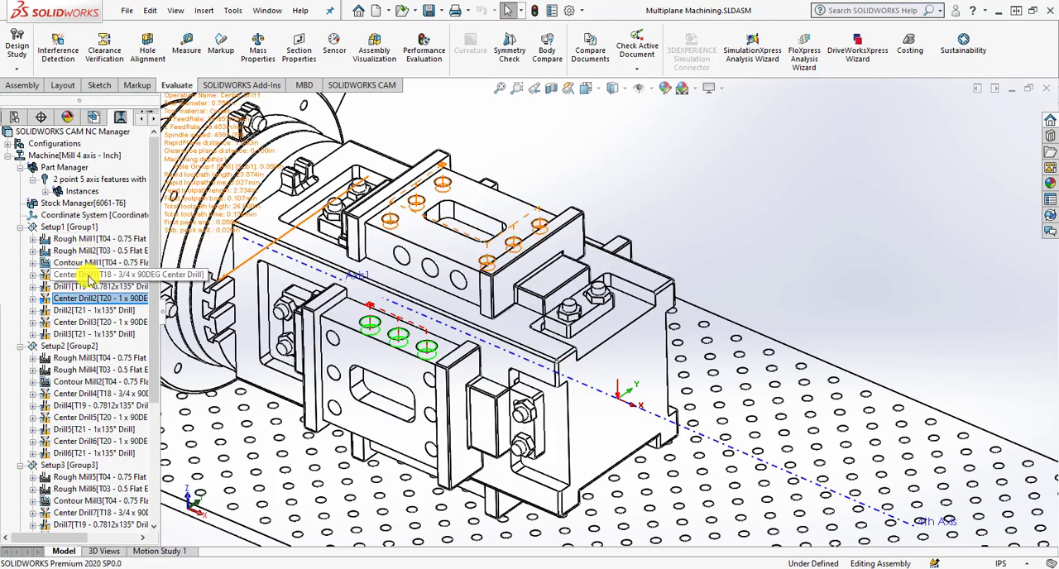
left_click(87, 277)
right_click(88, 276)
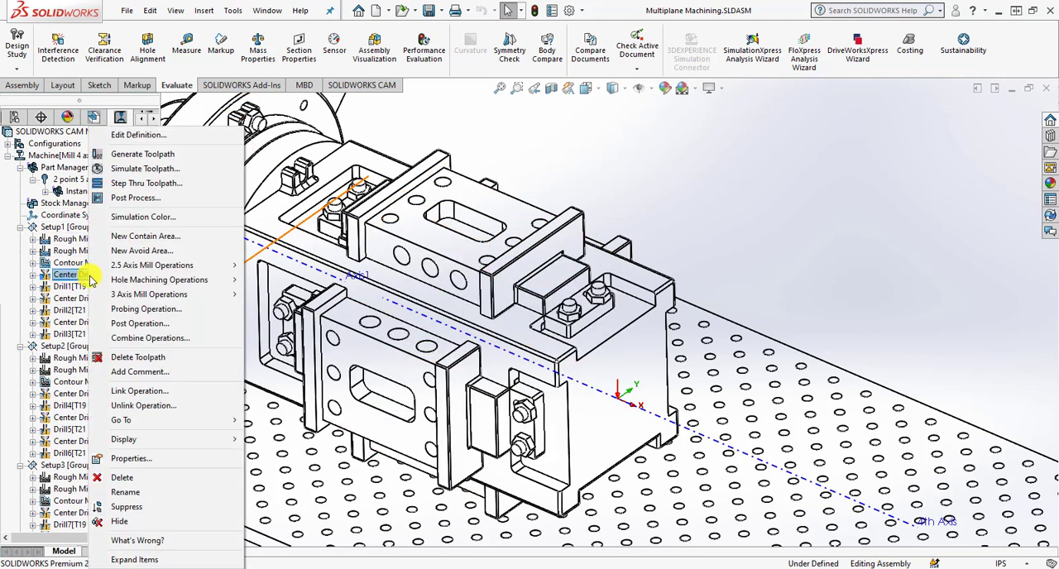
left_click(156, 184)
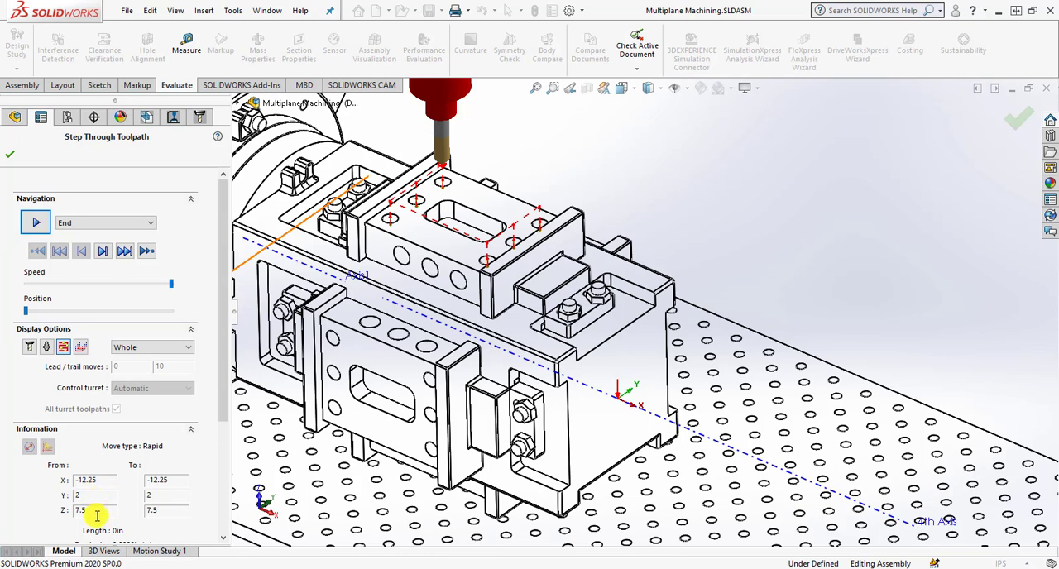
Step through the Center Drill1 toolpath move by move over the six holes of the upper part to its end.
left_click(110, 257)
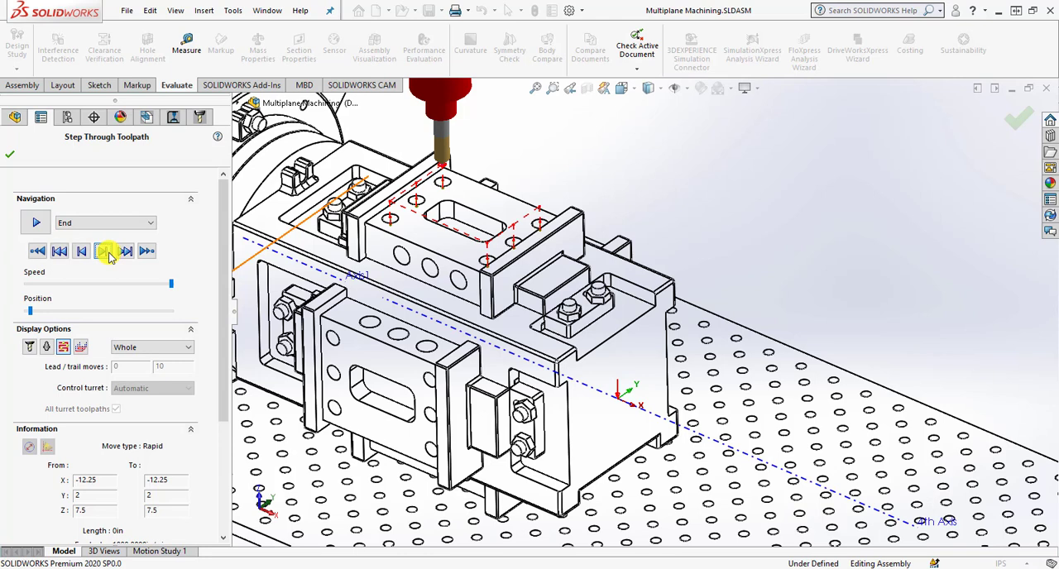
left_click(110, 257)
left_click(107, 255)
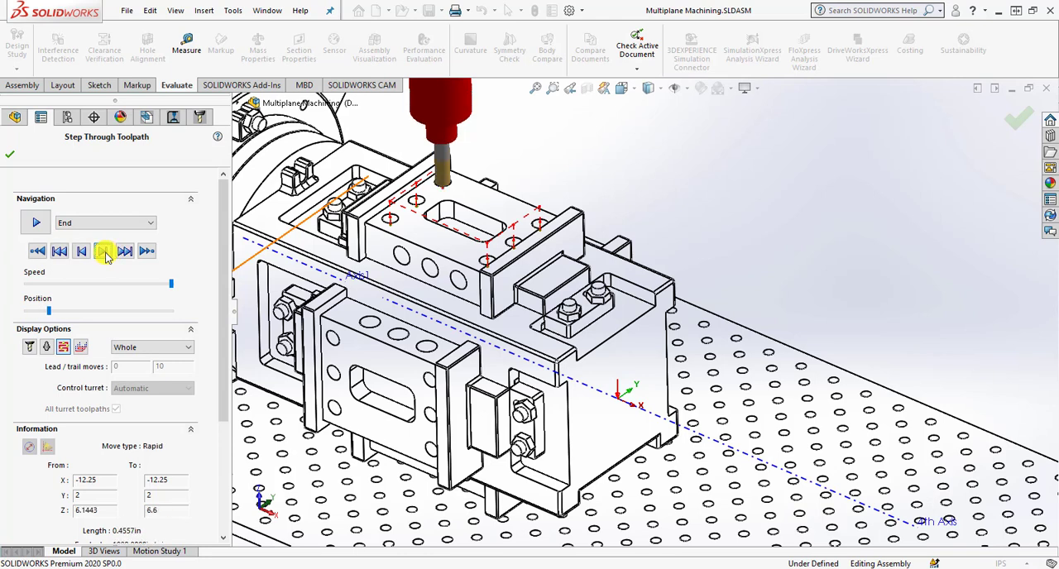
left_click(106, 257)
left_click(106, 256)
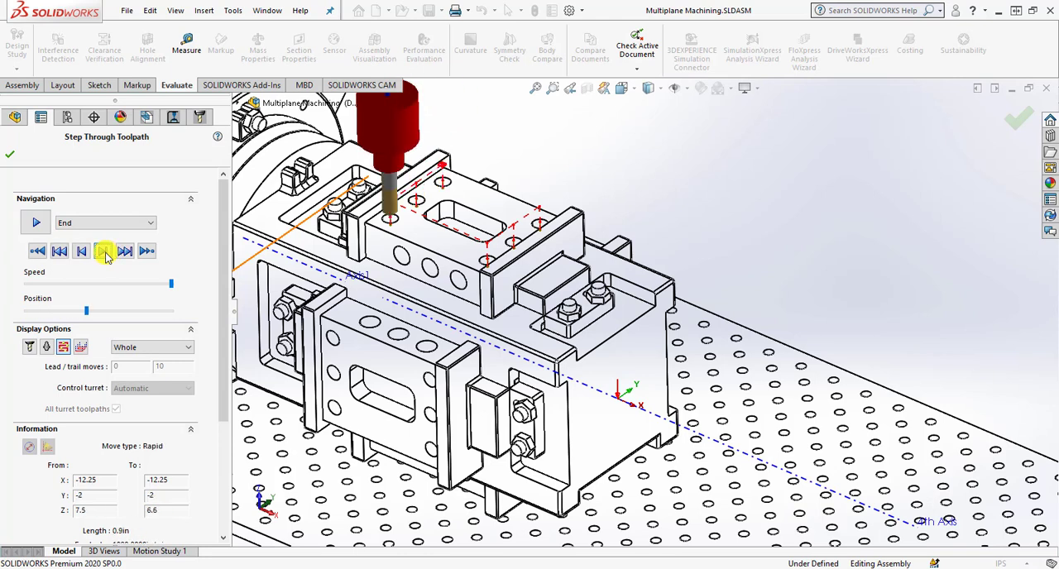
left_click(106, 256)
left_click(106, 257)
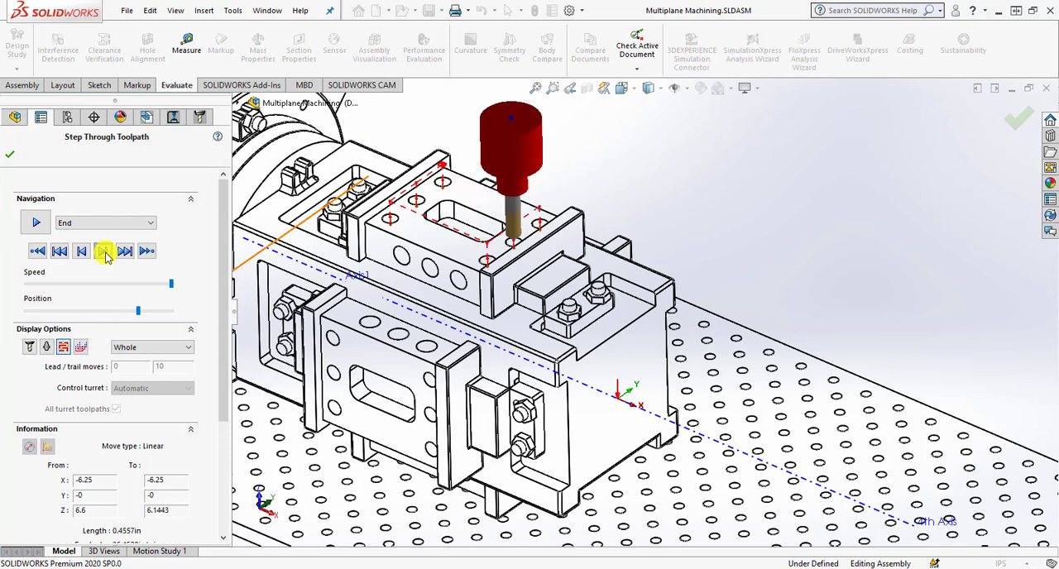
left_click(106, 256)
left_click(105, 252)
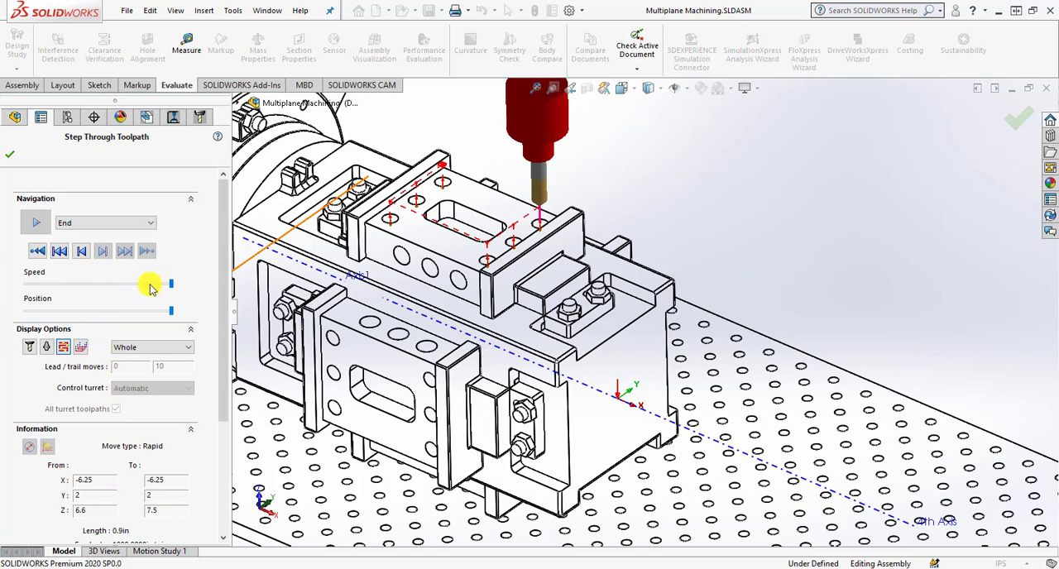
Replay the Center Drill1 toolpath from its start, first at full speed and again at a reduced speed, and close the toolpath stepping.
left_click(37, 251)
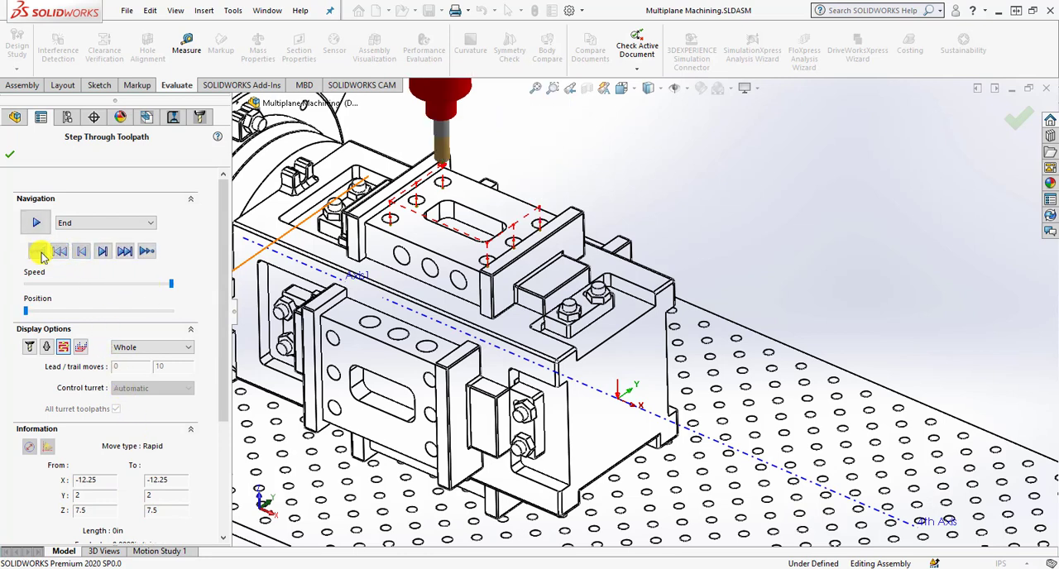
left_click(37, 223)
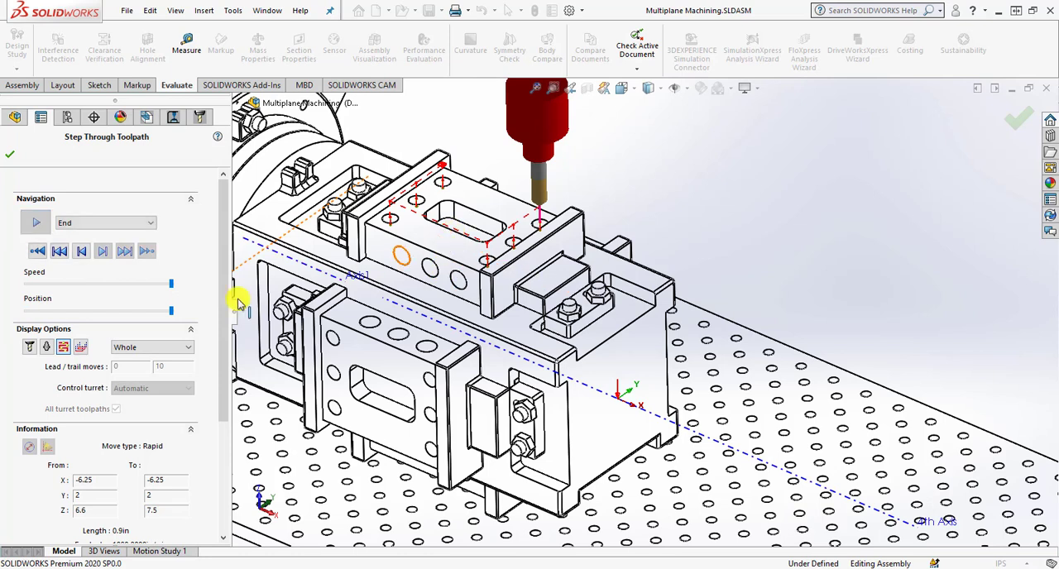
left_click_drag(166, 290, 55, 286)
left_click(37, 250)
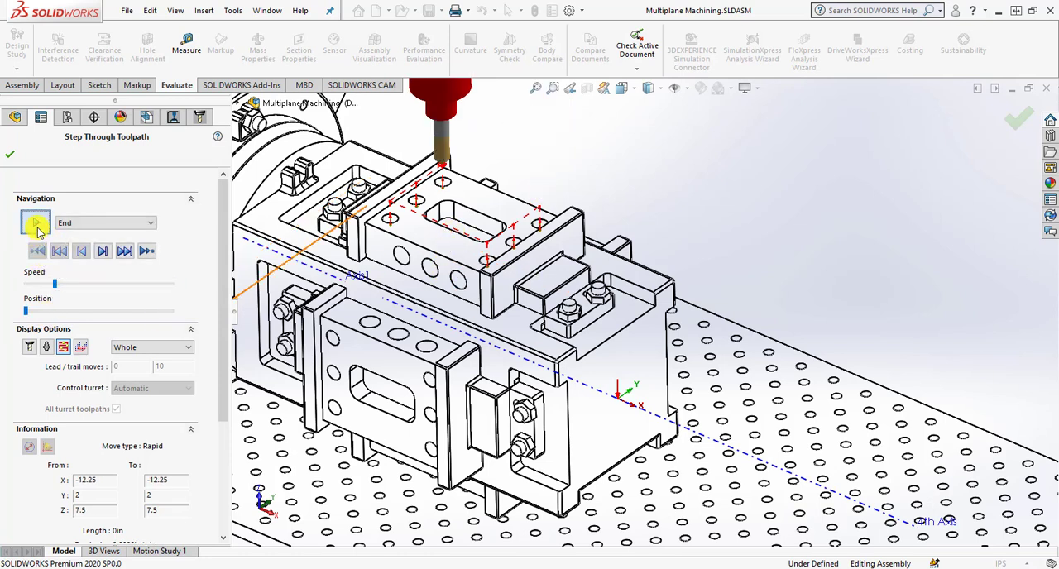
left_click(35, 221)
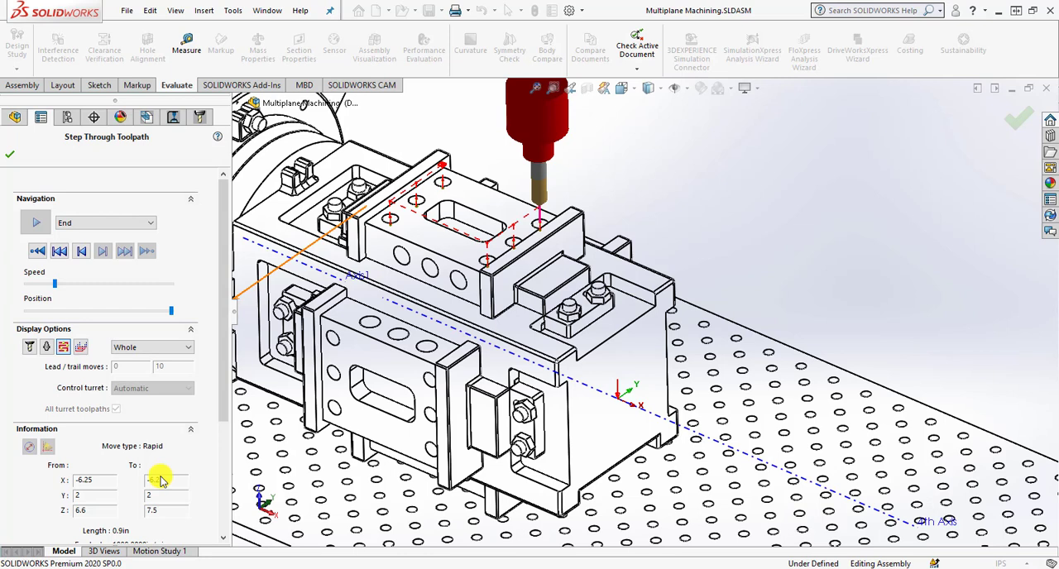
left_click(9, 154)
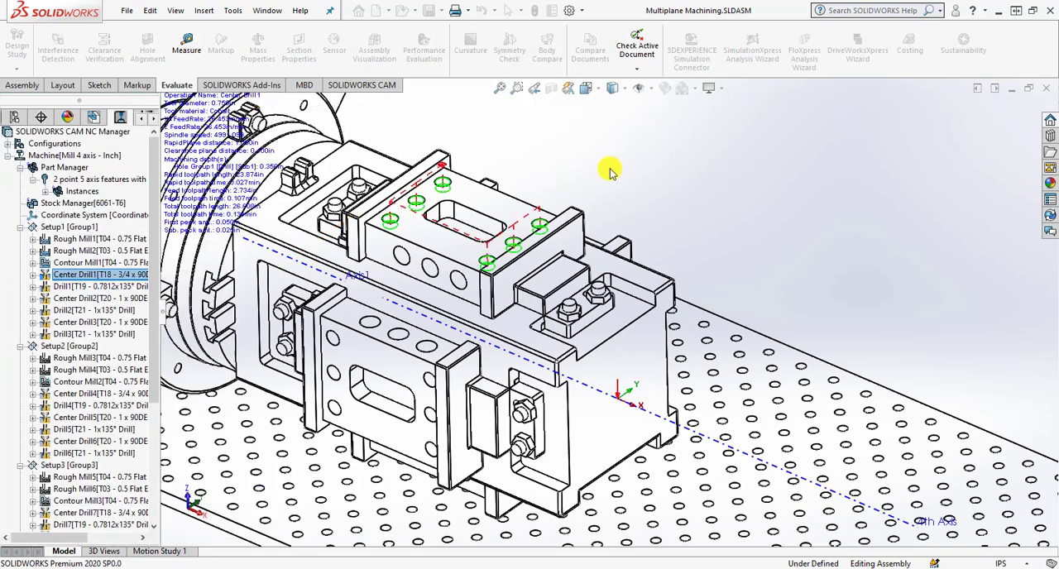